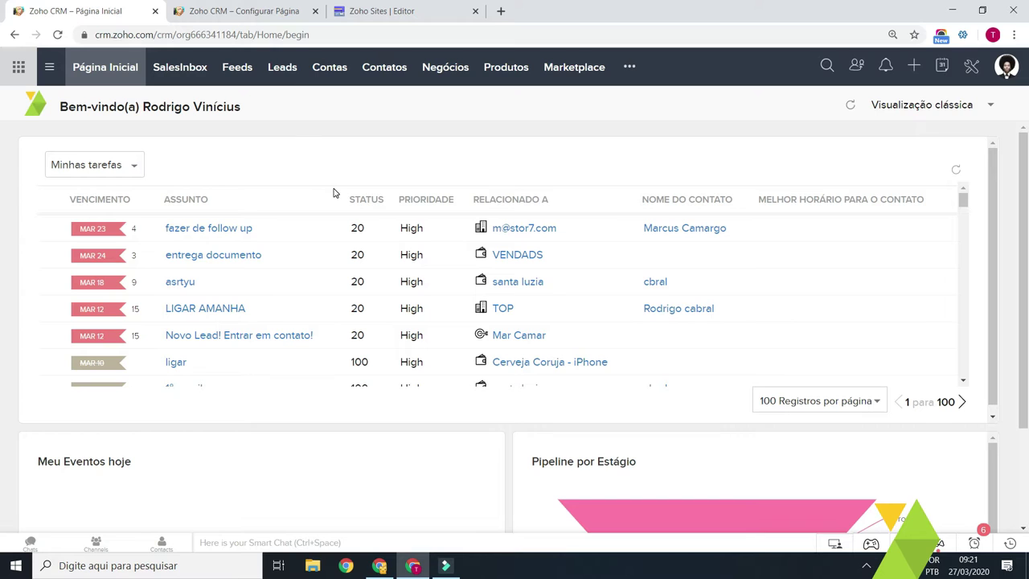
Step: Start a new record in the Leads module and examine its lead information and mandatory fields
{"action": "left_click", "coordinate": [285, 69]}
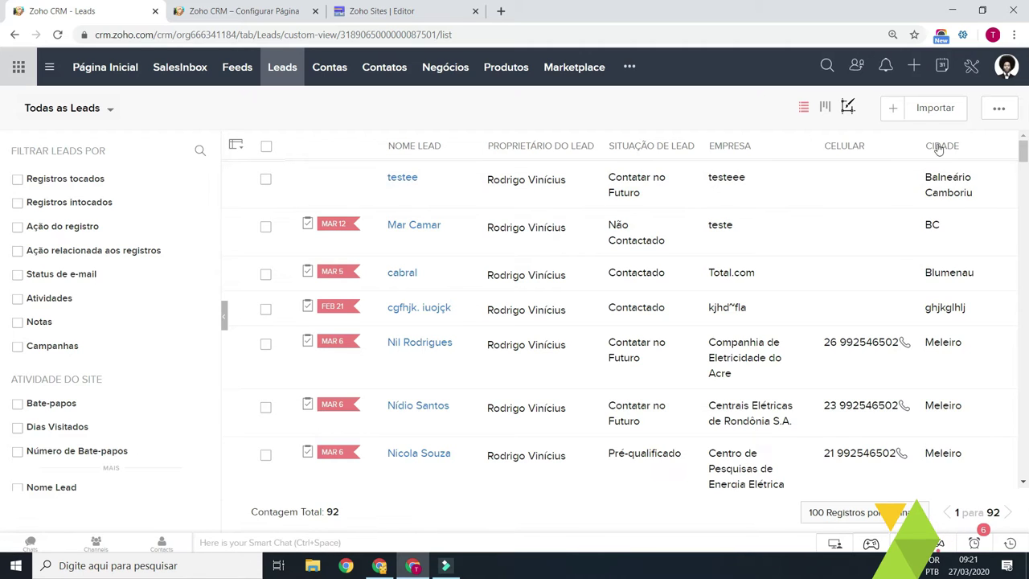
{"action": "left_click", "coordinate": [893, 109]}
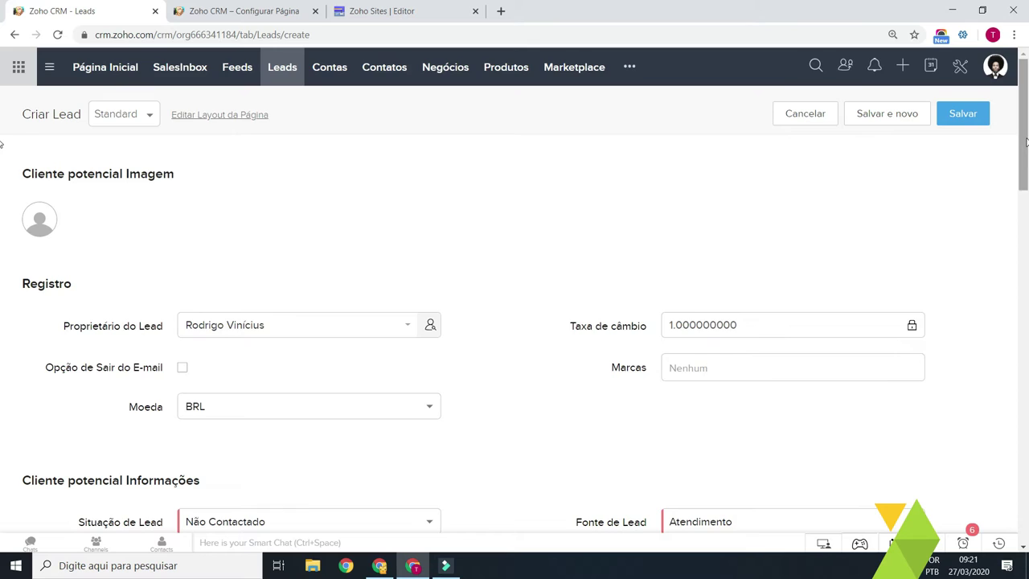
{"action": "scroll", "coordinate": [205, 275], "scroll_direction": "down", "scroll_amount": 2}
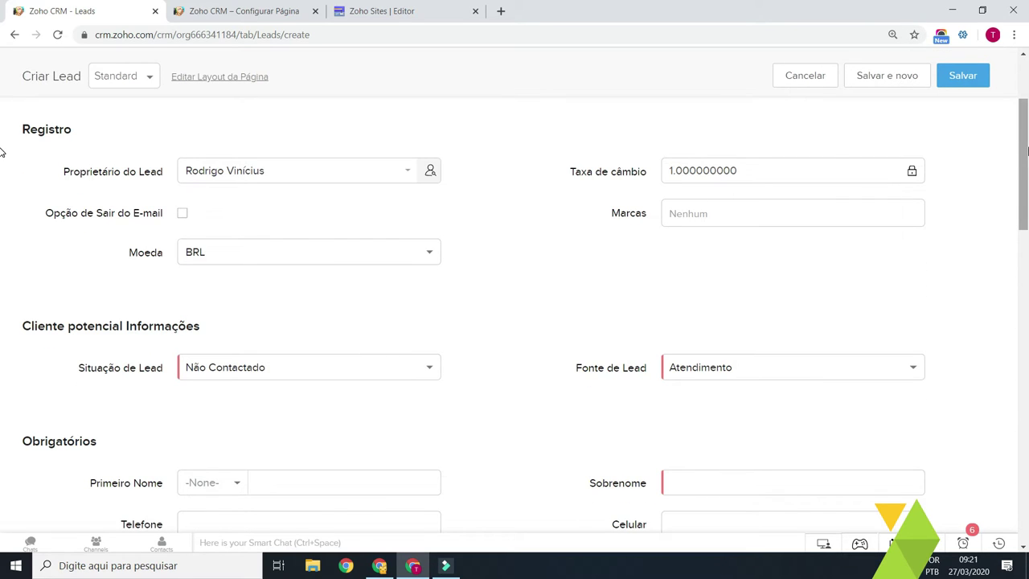
{"action": "scroll", "coordinate": [1, 152], "scroll_direction": "down", "scroll_amount": 2}
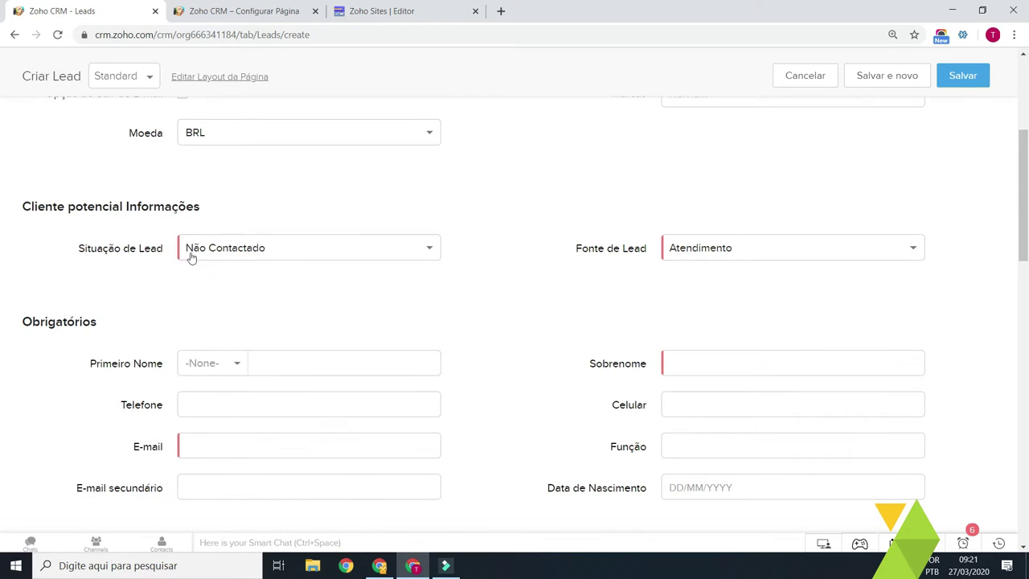
{"action": "left_click_drag", "start_coordinate": [1024, 197], "coordinate": [1025, 198]}
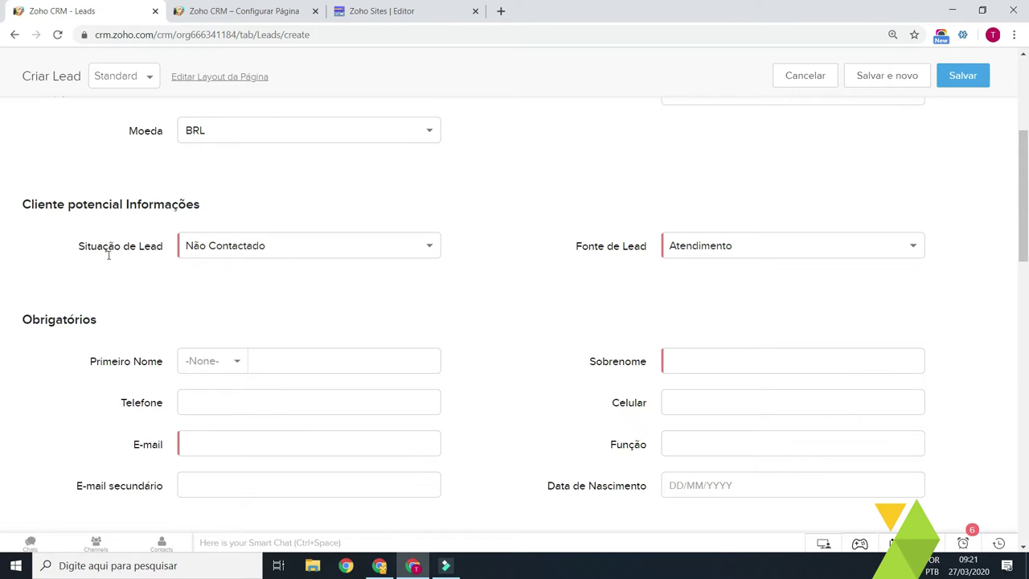
Step: Keep the lead status as Não Contactado and set the lead source to Site in the new lead form
{"action": "left_click", "coordinate": [280, 253]}
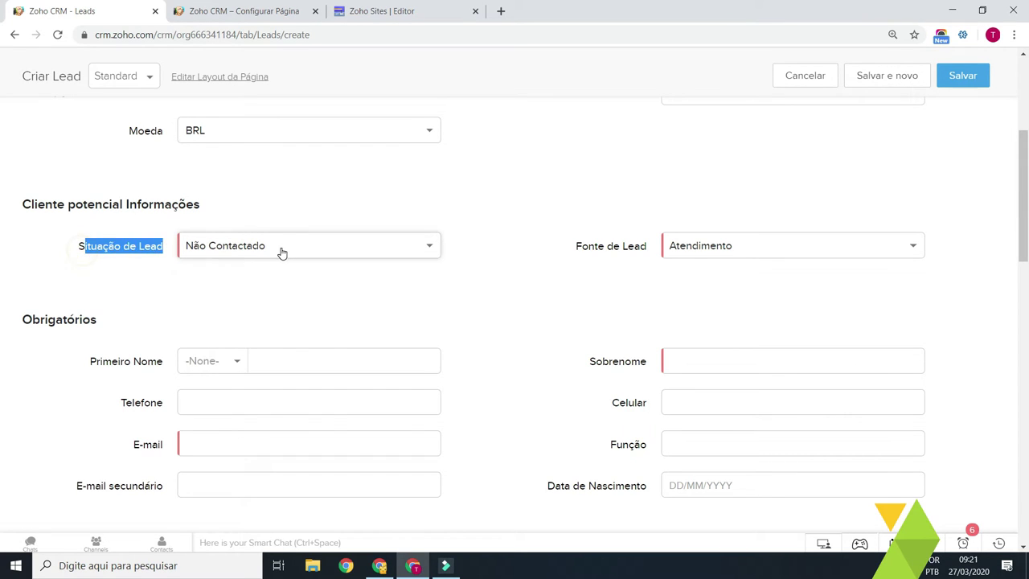
{"action": "left_click", "coordinate": [264, 322]}
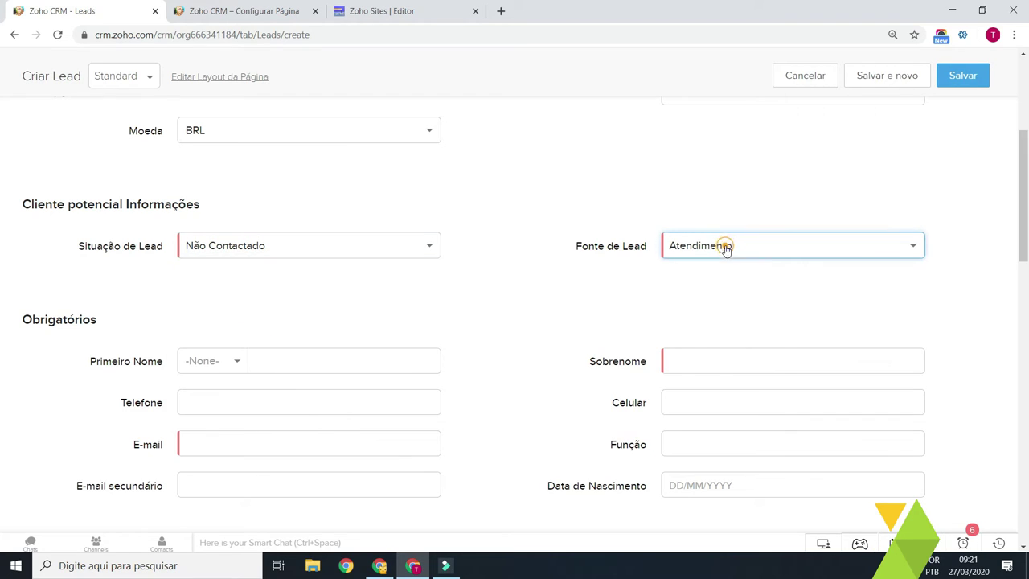
{"action": "left_click", "coordinate": [726, 248]}
{"action": "left_click_drag", "start_coordinate": [785, 318], "coordinate": [785, 394]}
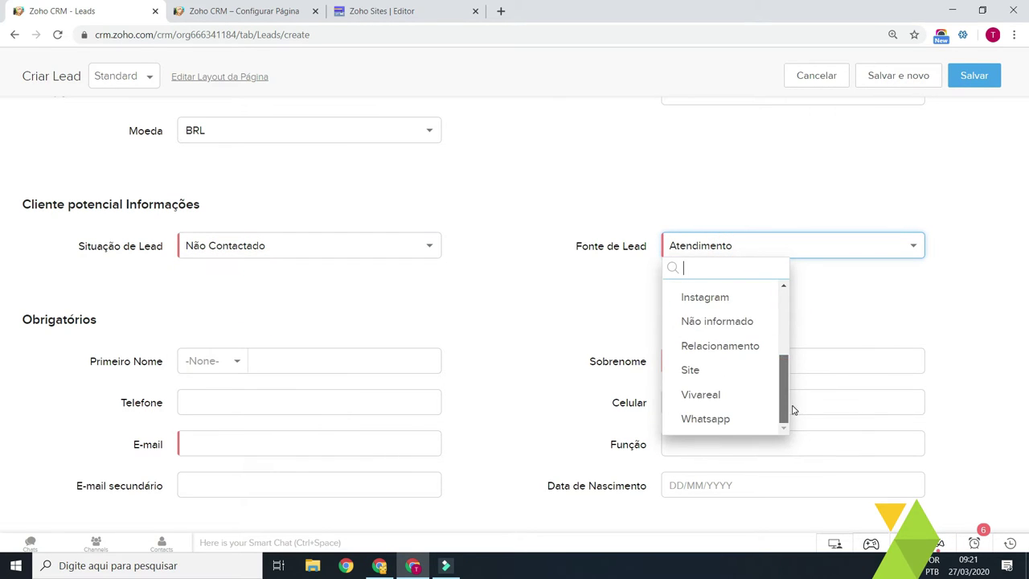
{"action": "left_click", "coordinate": [727, 377]}
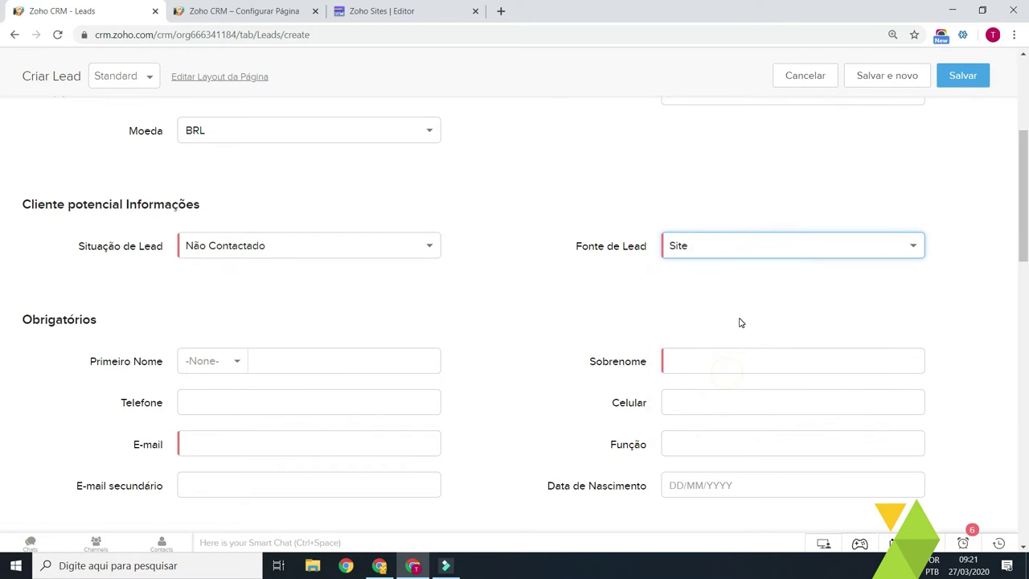
{"action": "left_click", "coordinate": [784, 285]}
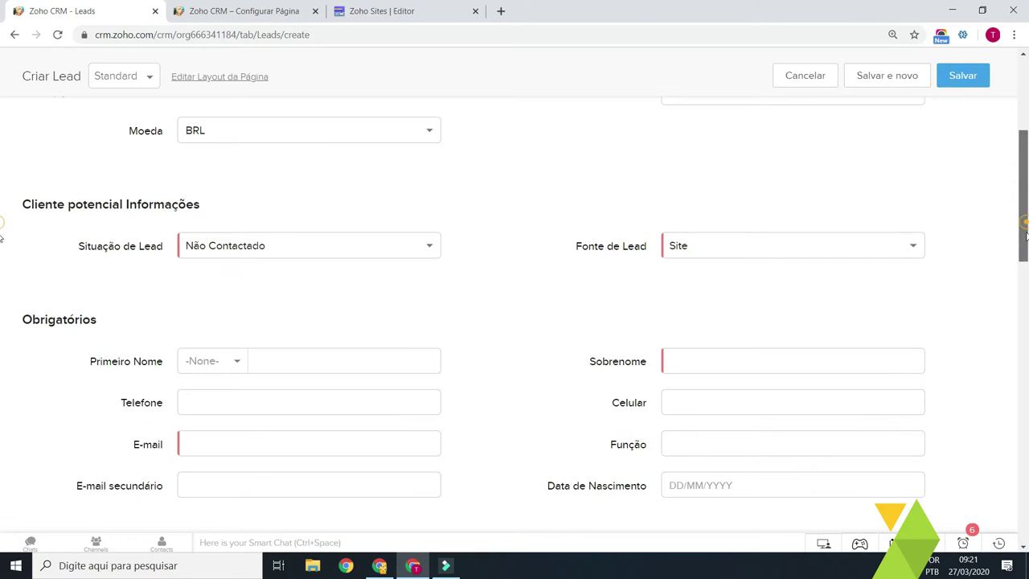
Step: Review the new lead form's name, e-mail, company, city and Assunto do Contato fields without filling them in
{"action": "scroll", "coordinate": [4, 241], "scroll_direction": "down", "scroll_amount": 2}
{"action": "left_click", "coordinate": [371, 227]}
{"action": "key", "text": "Tab"}
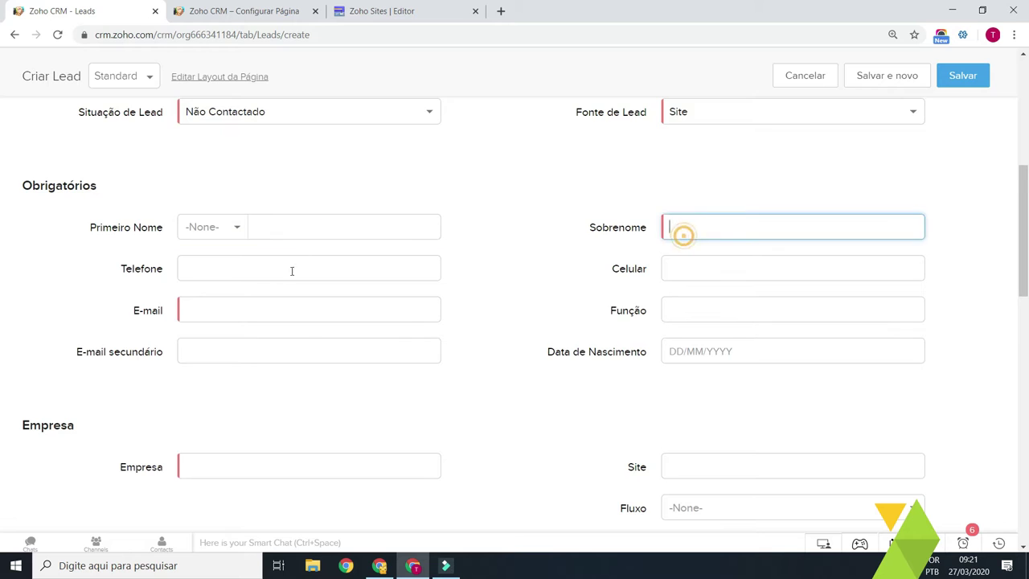
{"action": "scroll", "coordinate": [260, 233], "scroll_direction": "down", "scroll_amount": 1}
{"action": "left_click", "coordinate": [246, 241]}
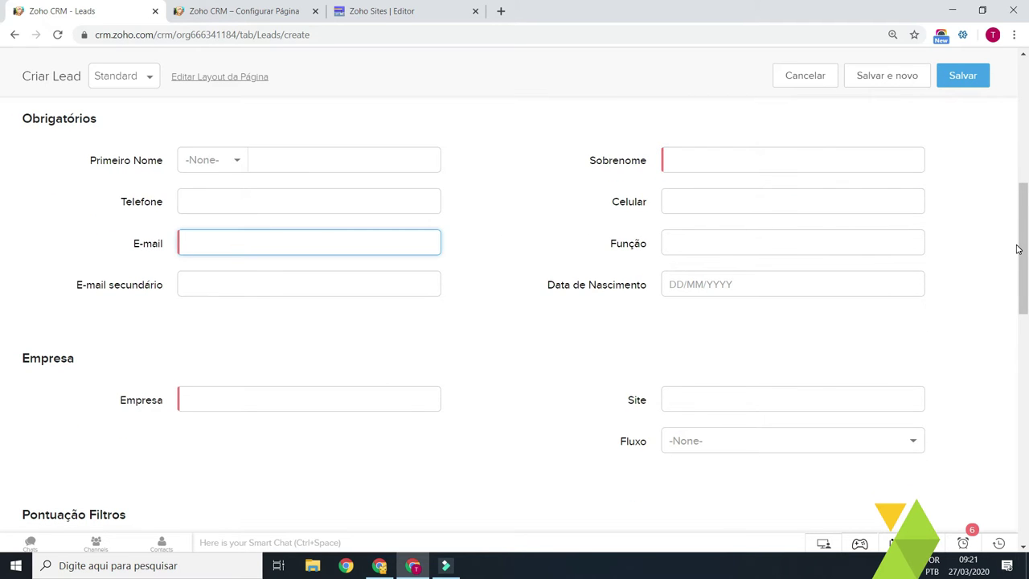
{"action": "triple_click", "coordinate": [1017, 250]}
{"action": "left_click", "coordinate": [368, 398]}
{"action": "left_click_drag", "start_coordinate": [1017, 253], "coordinate": [1026, 399]}
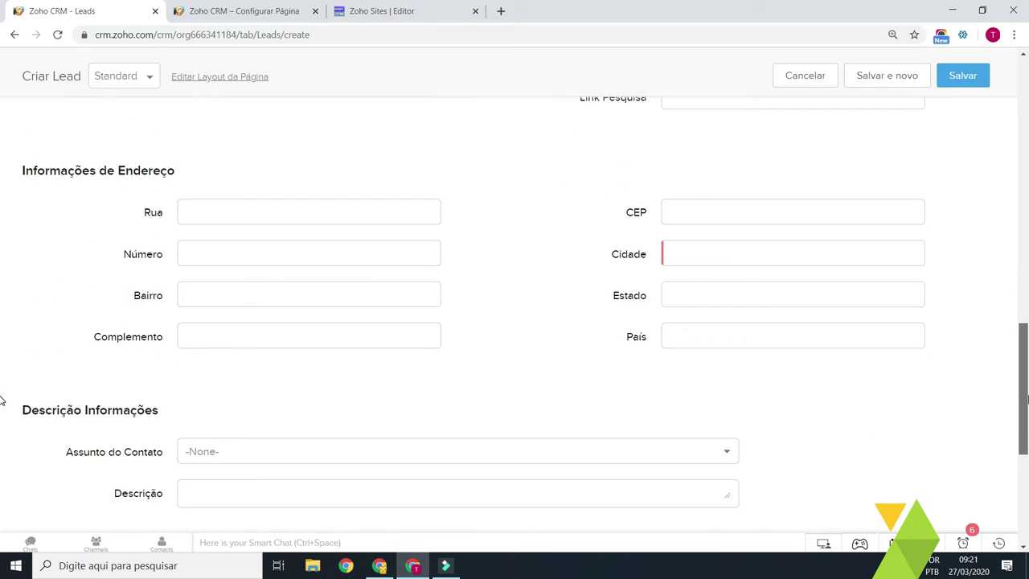
{"action": "left_click", "coordinate": [684, 258]}
{"action": "scroll", "coordinate": [352, 411], "scroll_direction": "down", "scroll_amount": 2}
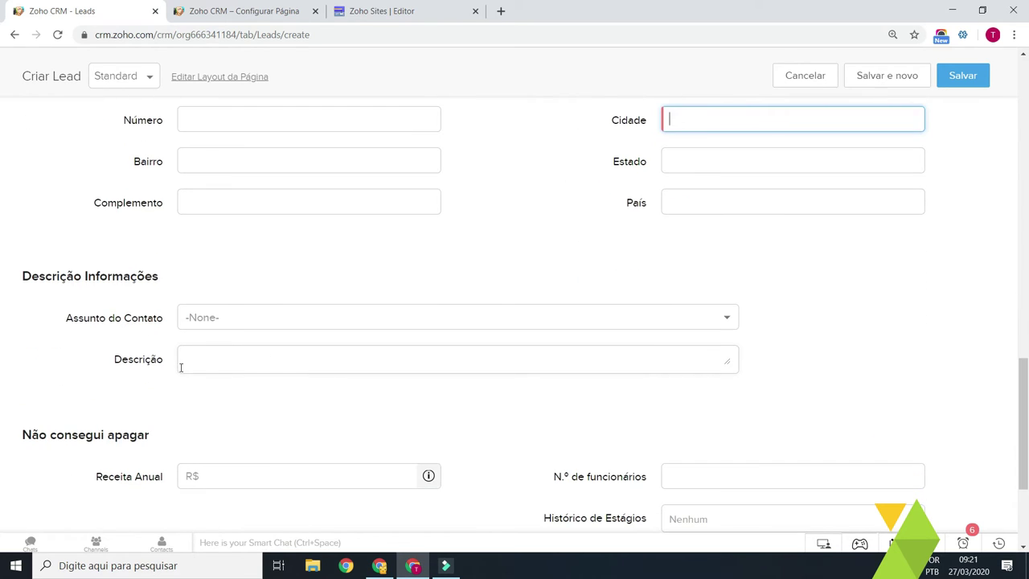
{"action": "left_click_drag", "start_coordinate": [53, 324], "coordinate": [150, 318]}
{"action": "left_click", "coordinate": [276, 320]}
{"action": "left_click", "coordinate": [276, 319]}
{"action": "left_click", "coordinate": [331, 258]}
{"action": "left_click_drag", "start_coordinate": [1026, 424], "coordinate": [1026, 96]}
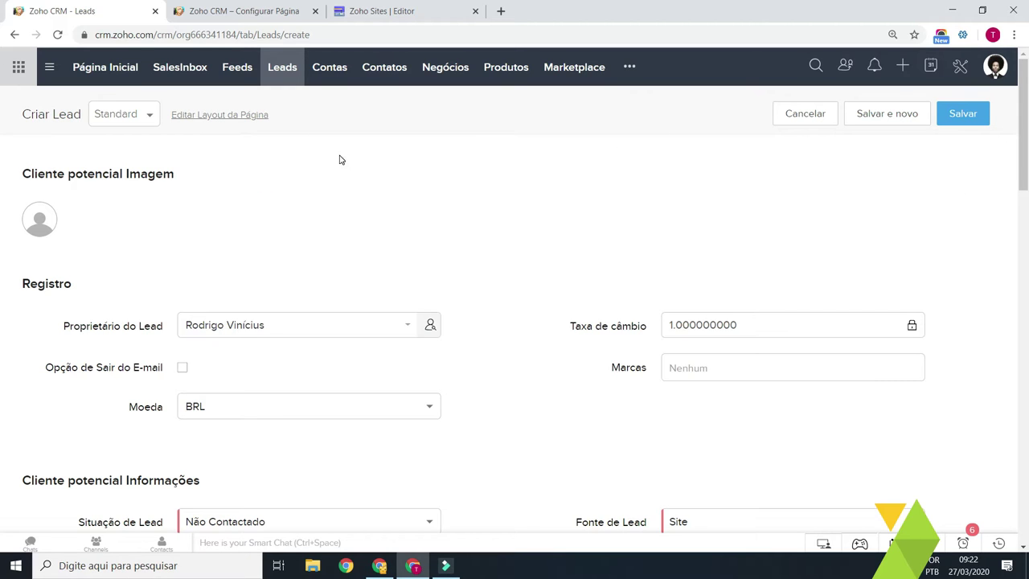
{"action": "left_click", "coordinate": [357, 231]}
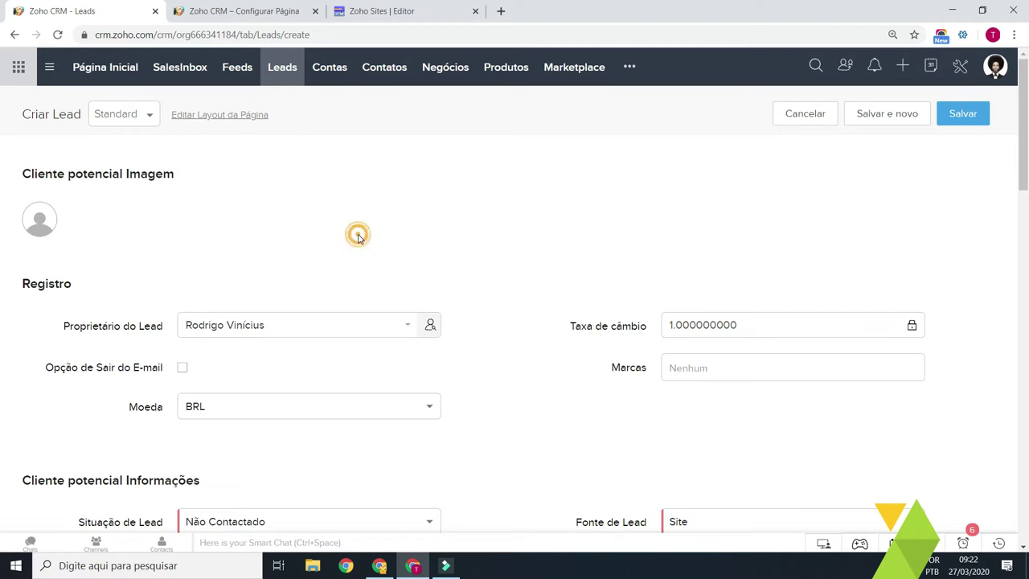
Step: Open the web forms settings in the CRM's developer space
{"action": "left_click", "coordinate": [961, 68]}
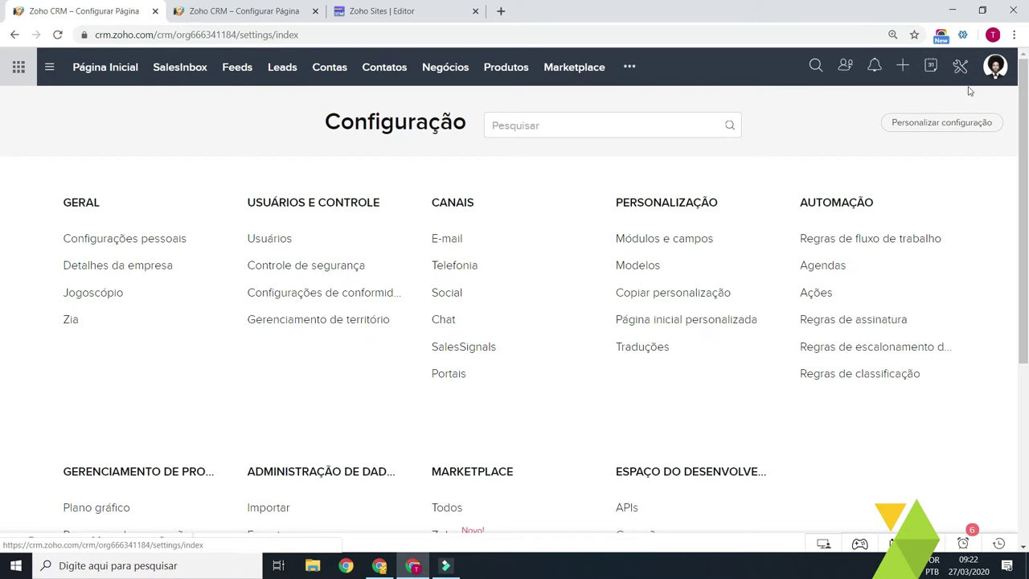
{"action": "scroll", "coordinate": [670, 221], "scroll_direction": "down", "scroll_amount": 3}
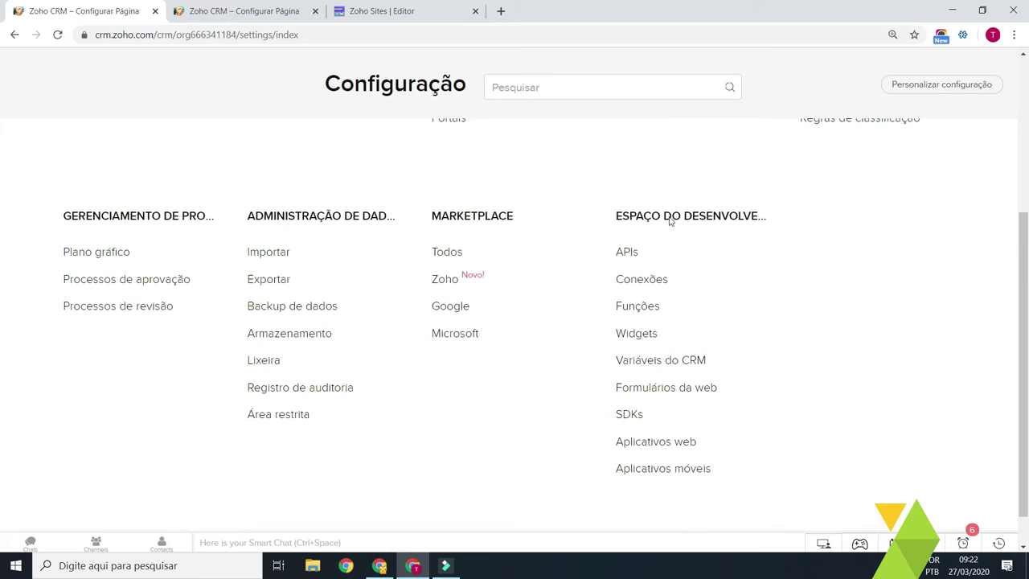
{"action": "left_click", "coordinate": [682, 393]}
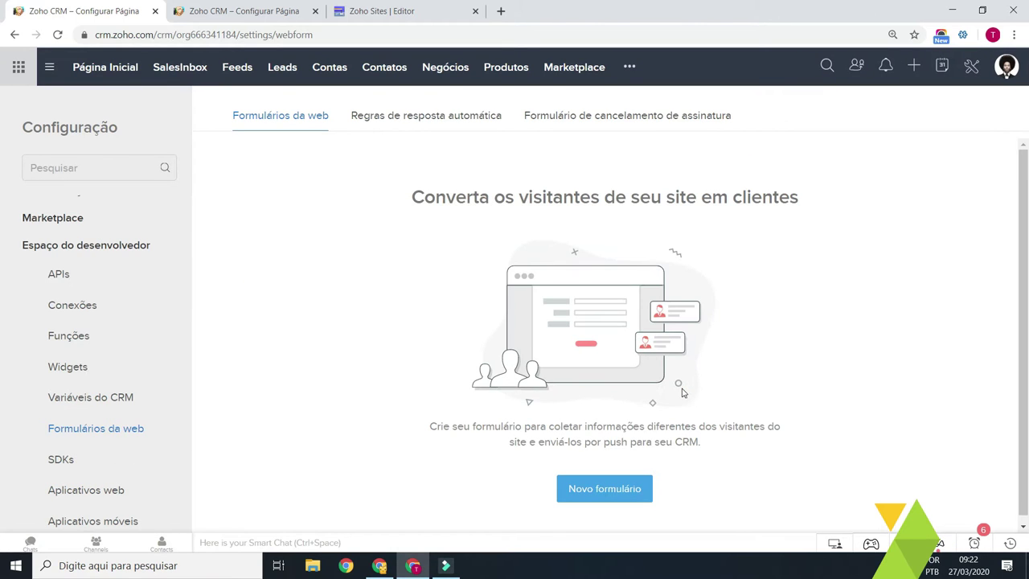
Step: Create a new web form named Contato do Site for the Leads module
{"action": "left_click", "coordinate": [611, 483]}
{"action": "left_click", "coordinate": [500, 124]}
{"action": "type", "text": "Contato do Site"}
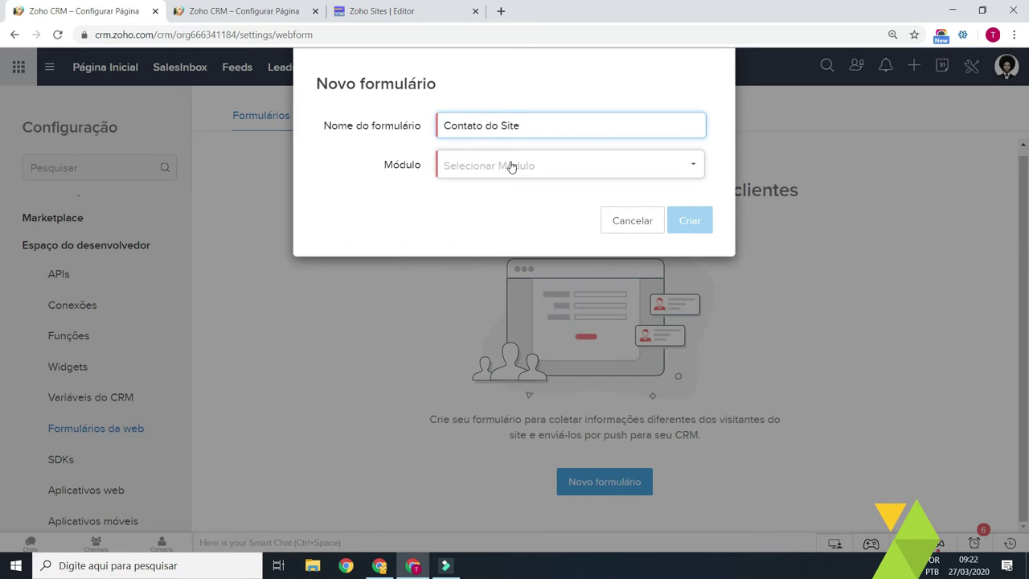
{"action": "left_click", "coordinate": [510, 166]}
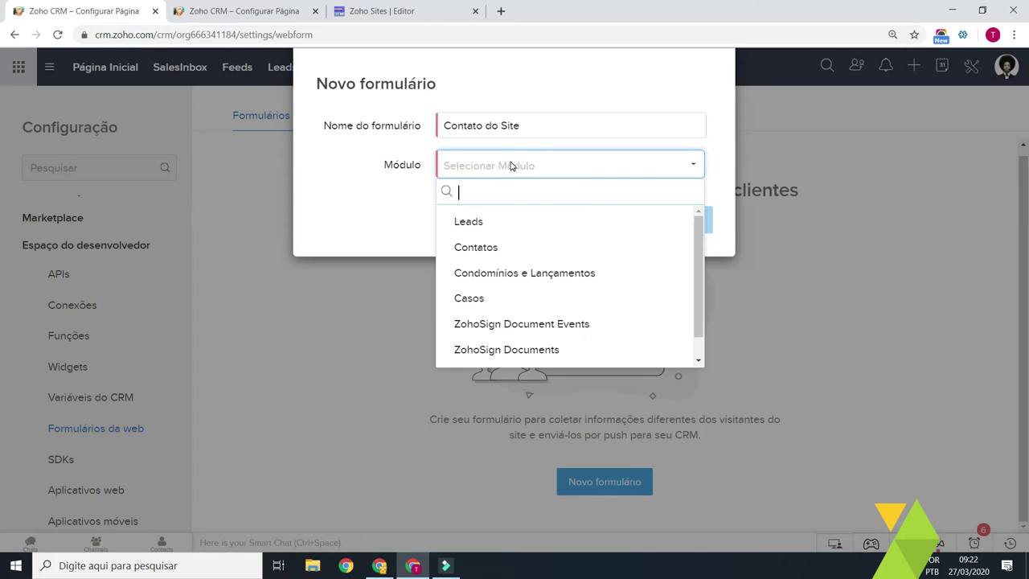
{"action": "left_click", "coordinate": [487, 222]}
{"action": "left_click", "coordinate": [689, 218]}
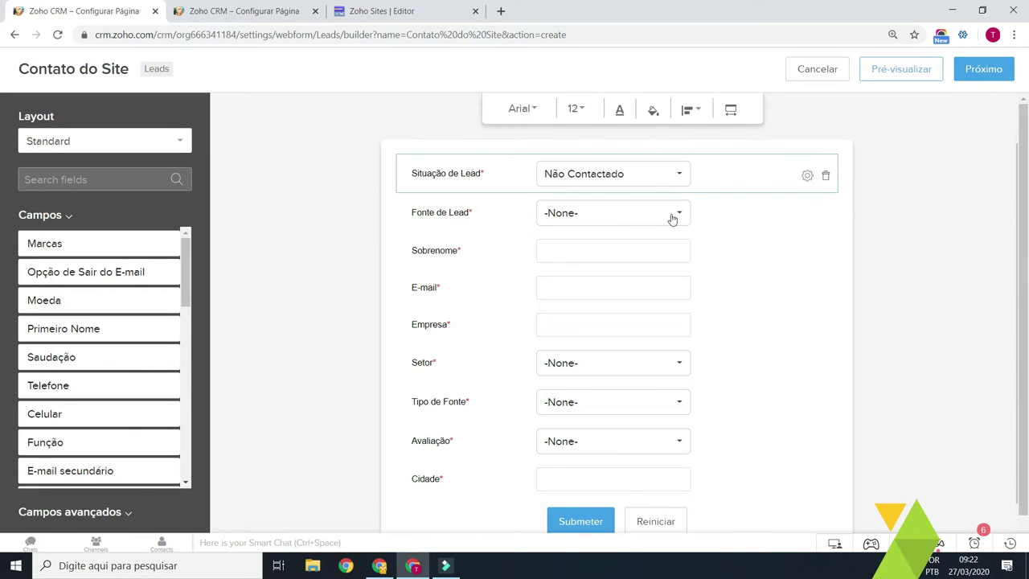
Step: Add the Primeiro Nome field to the form directly above Sobrenome
{"action": "scroll", "coordinate": [627, 173], "scroll_direction": "down", "scroll_amount": 1}
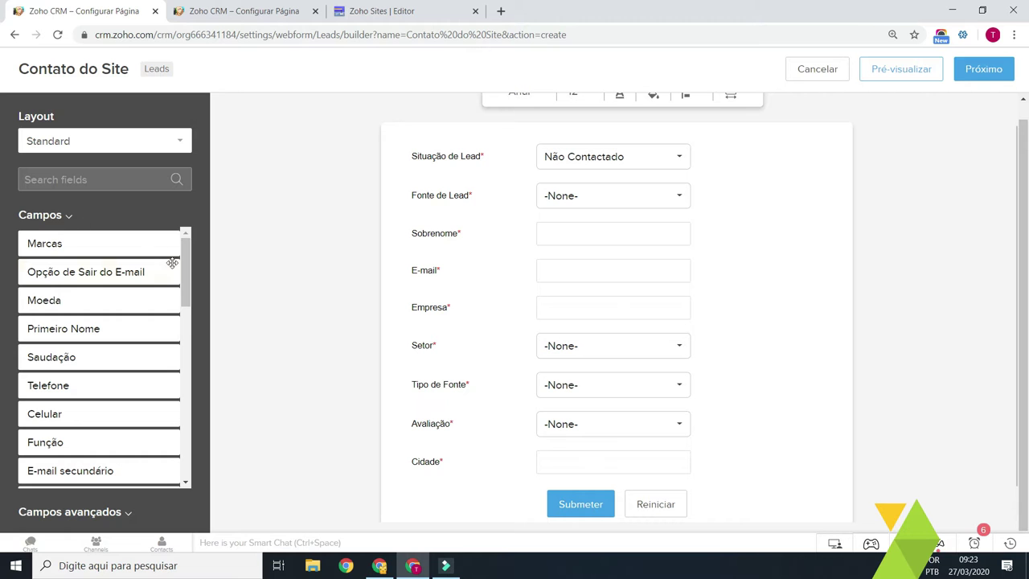
{"action": "mouse_move", "coordinate": [189, 269]}
{"action": "left_mouse_down"}
{"action": "mouse_move", "coordinate": [193, 459]}
{"action": "mouse_move", "coordinate": [193, 249]}
{"action": "left_mouse_up"}
{"action": "left_click_drag", "start_coordinate": [80, 328], "coordinate": [539, 231]}
Step: Add the Estado field directly above Cidade and mark it as mandatory
{"action": "mouse_move", "coordinate": [187, 257]}
{"action": "left_mouse_down"}
{"action": "mouse_move", "coordinate": [188, 275]}
{"action": "mouse_move", "coordinate": [189, 265]}
{"action": "left_mouse_up"}
{"action": "left_click", "coordinate": [121, 185]}
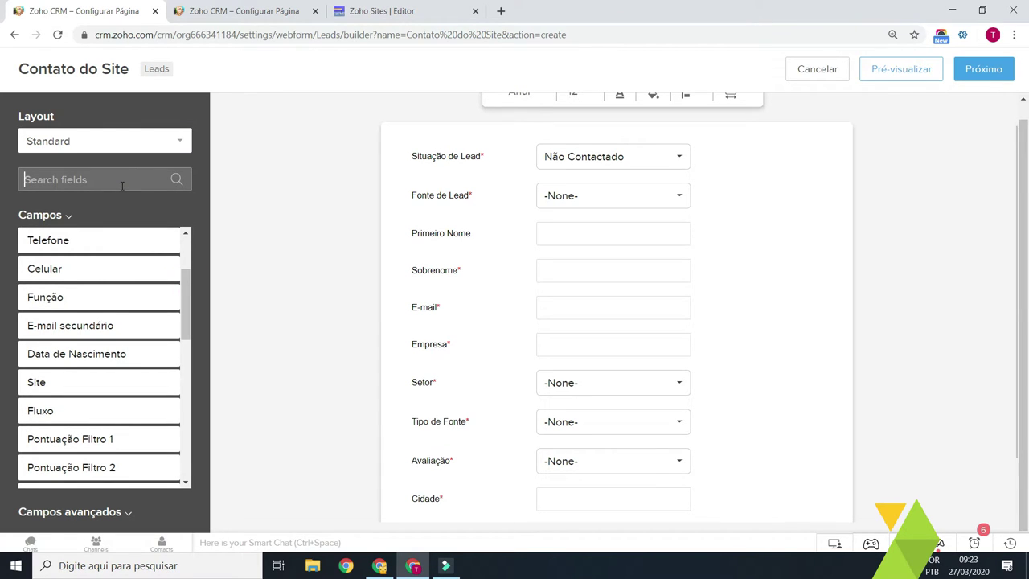
{"action": "type", "text": "esta"}
{"action": "left_click_drag", "start_coordinate": [105, 209], "coordinate": [512, 418]}
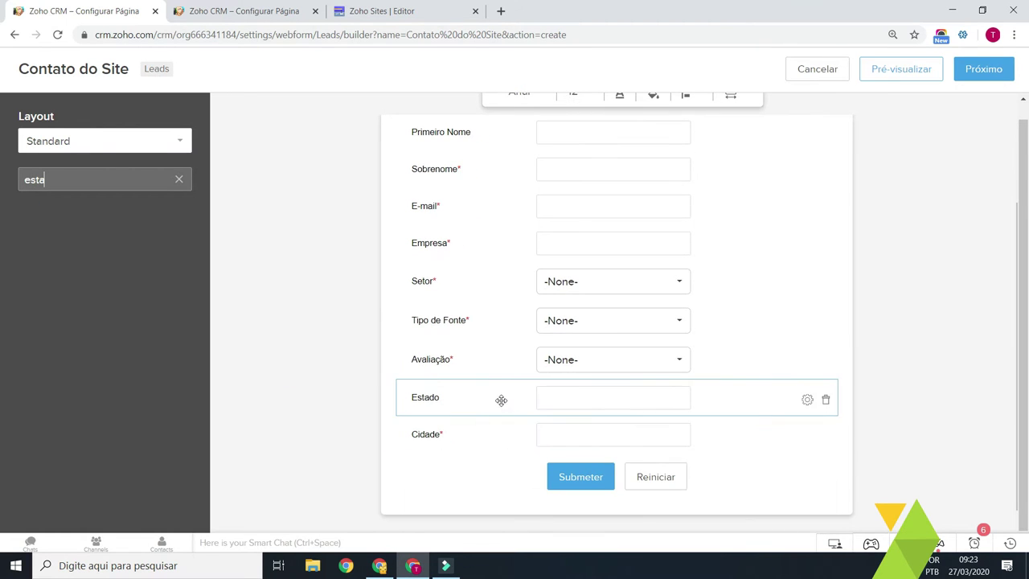
{"action": "left_click", "coordinate": [808, 400]}
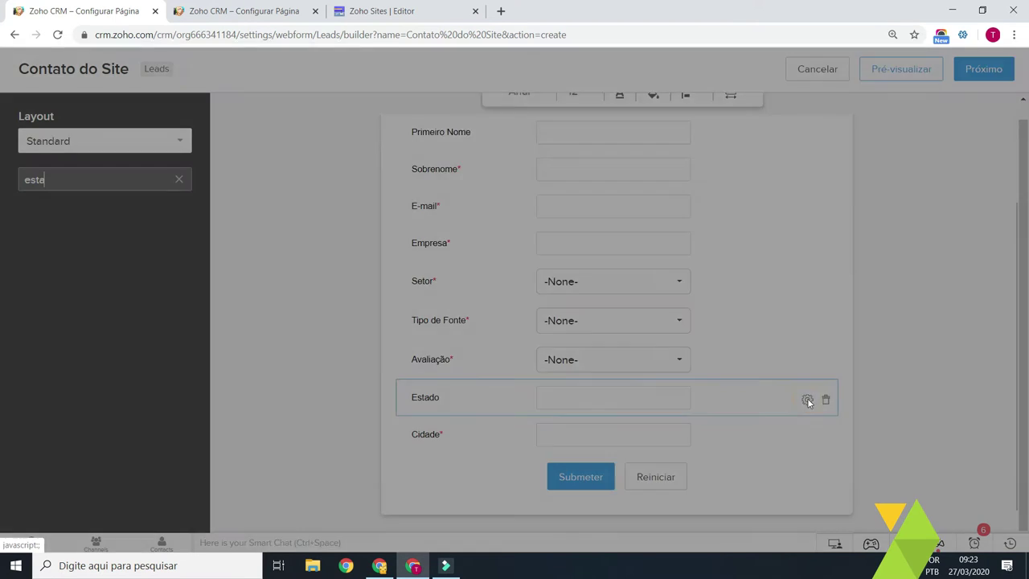
{"action": "left_click", "coordinate": [476, 180]}
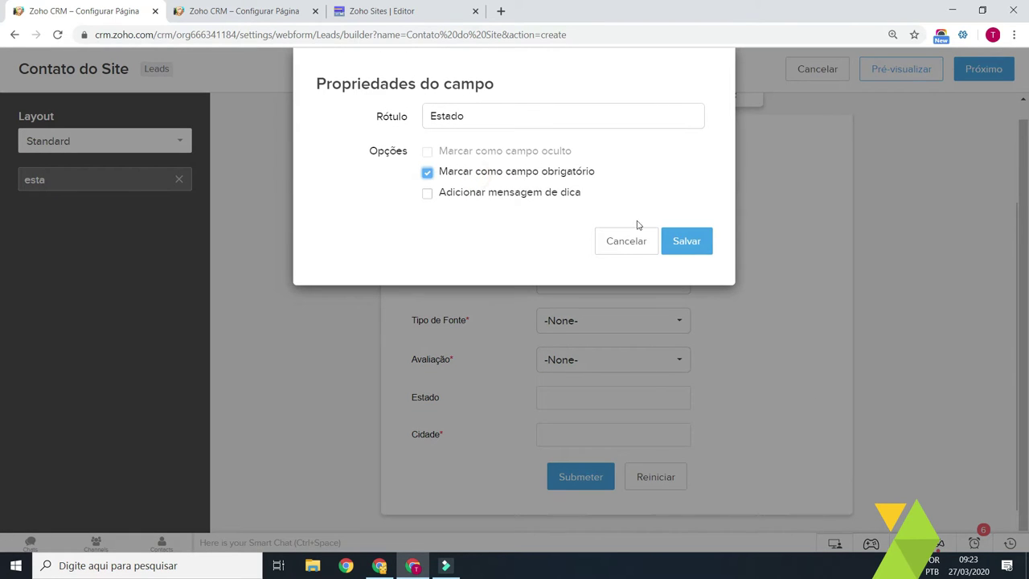
{"action": "left_click", "coordinate": [680, 239]}
Step: Add the Assunto do Contato field and place it between Fonte de Lead and Primeiro Nome
{"action": "left_click", "coordinate": [179, 179]}
{"action": "left_click", "coordinate": [102, 142]}
{"action": "left_click", "coordinate": [103, 144]}
{"action": "left_click", "coordinate": [101, 178]}
{"action": "type", "text": "assu"}
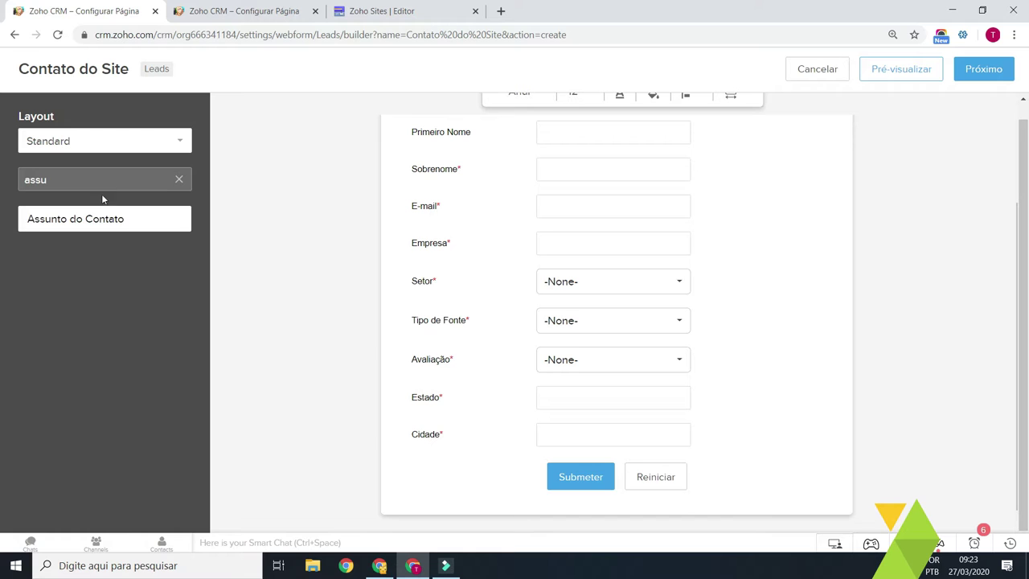
{"action": "left_click_drag", "start_coordinate": [88, 219], "coordinate": [563, 184]}
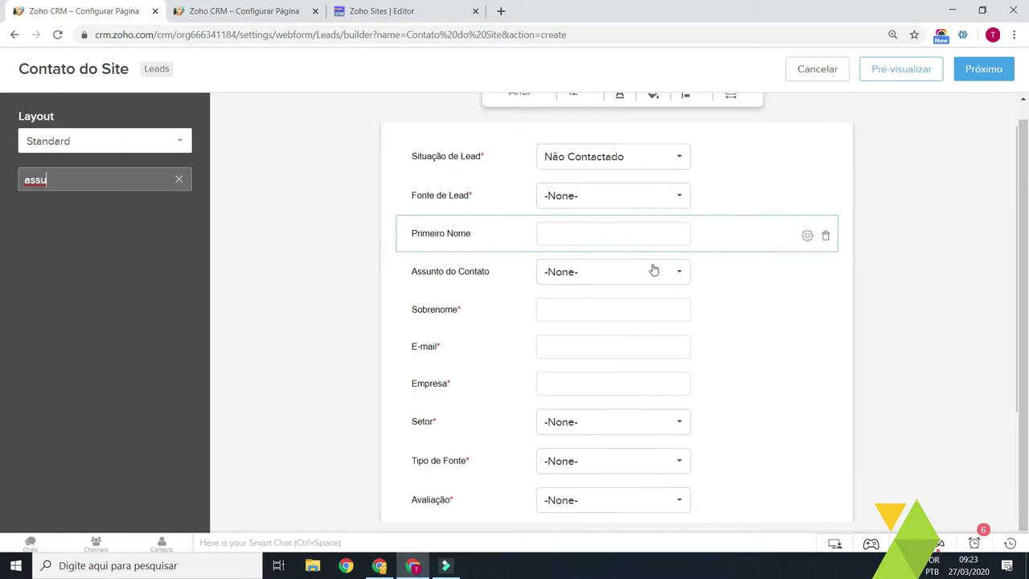
{"action": "left_click_drag", "start_coordinate": [715, 268], "coordinate": [520, 249]}
{"action": "scroll", "coordinate": [666, 404], "scroll_direction": "down", "scroll_amount": 2}
{"action": "scroll", "coordinate": [680, 425], "scroll_direction": "up", "scroll_amount": 1}
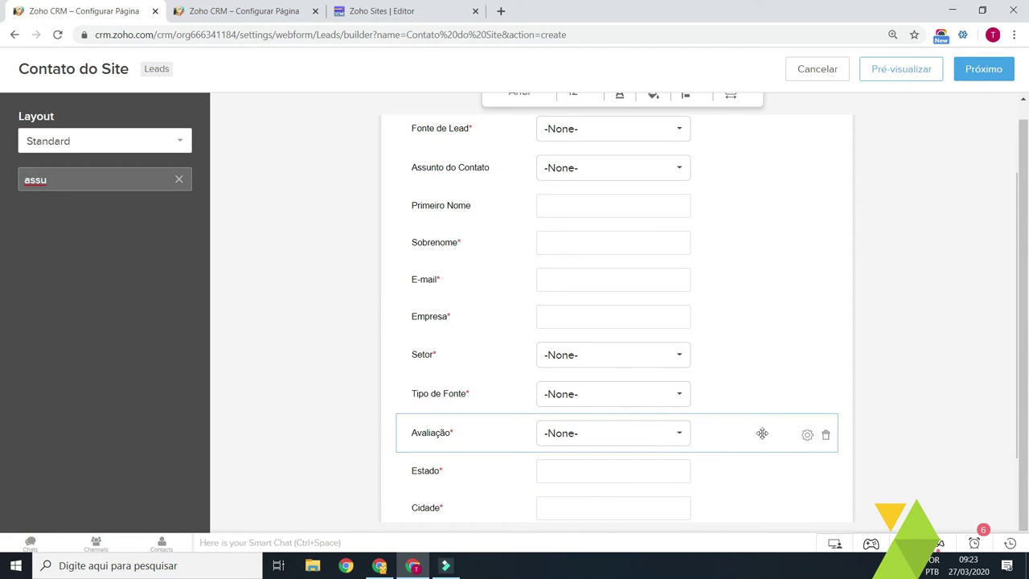
Step: Remove the Avaliação field from the form and clear the field search
{"action": "left_click", "coordinate": [825, 435]}
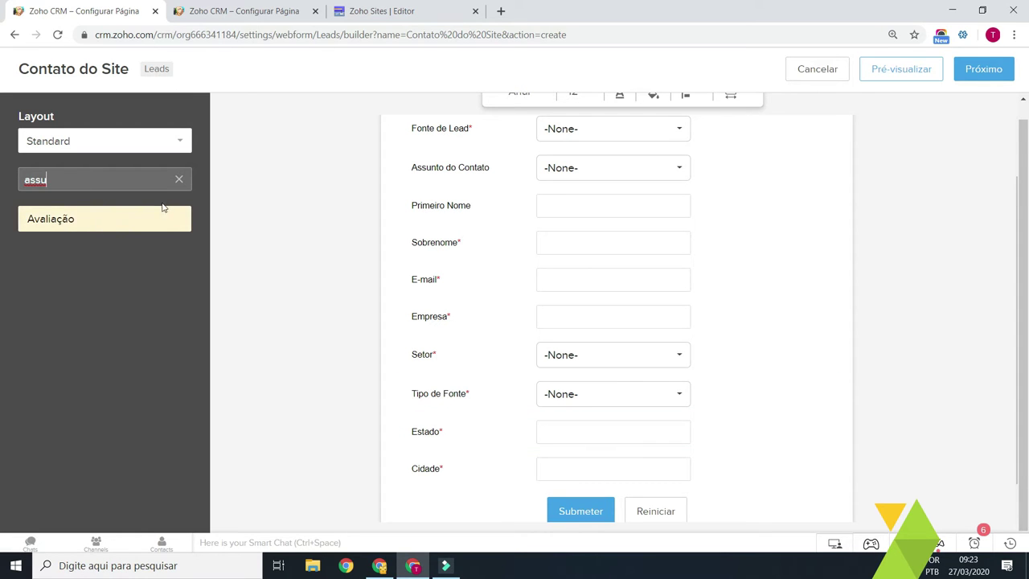
{"action": "left_click", "coordinate": [178, 179]}
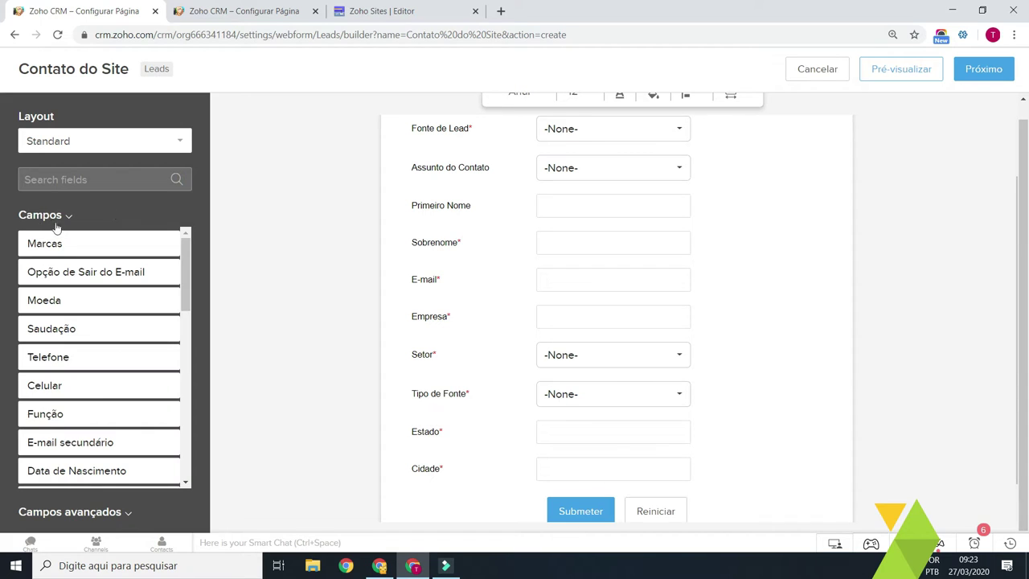
Step: Look through the remaining available fields and expand the advanced fields list
{"action": "scroll", "coordinate": [62, 314], "scroll_direction": "down", "scroll_amount": 6}
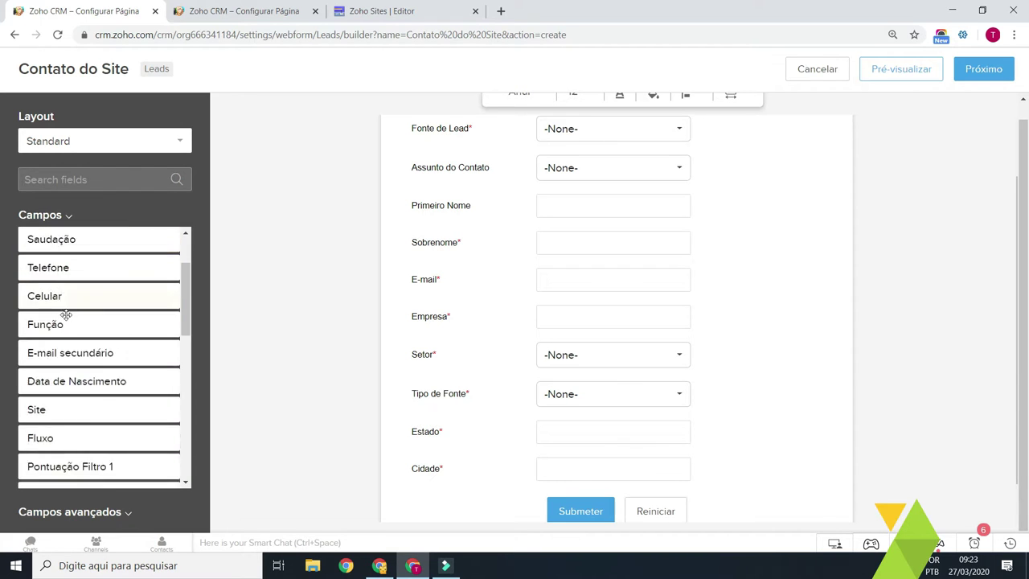
{"action": "scroll", "coordinate": [117, 483], "scroll_direction": "down", "scroll_amount": 2}
{"action": "left_click", "coordinate": [118, 513]}
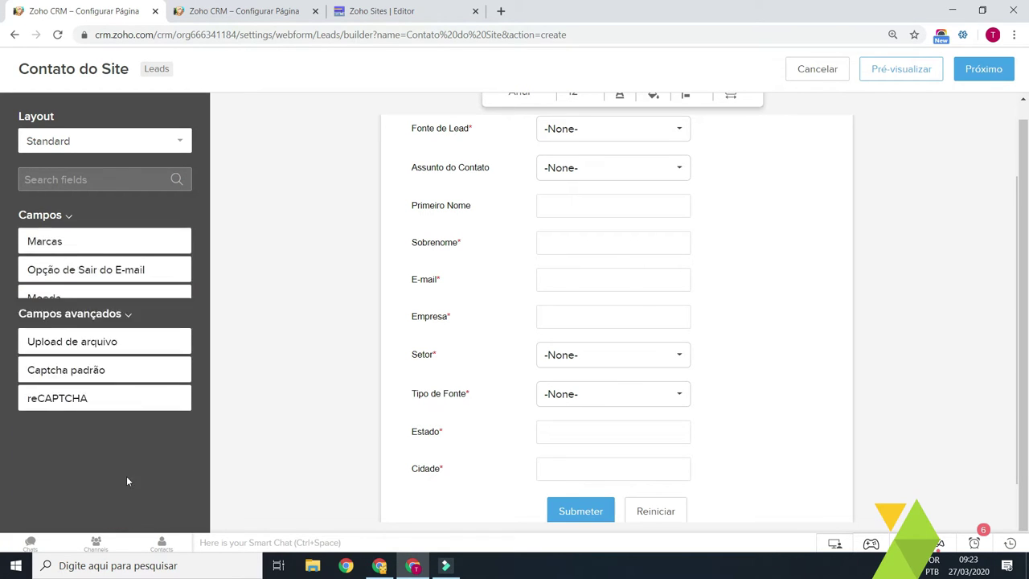
{"action": "scroll", "coordinate": [397, 328], "scroll_direction": "down", "scroll_amount": 1}
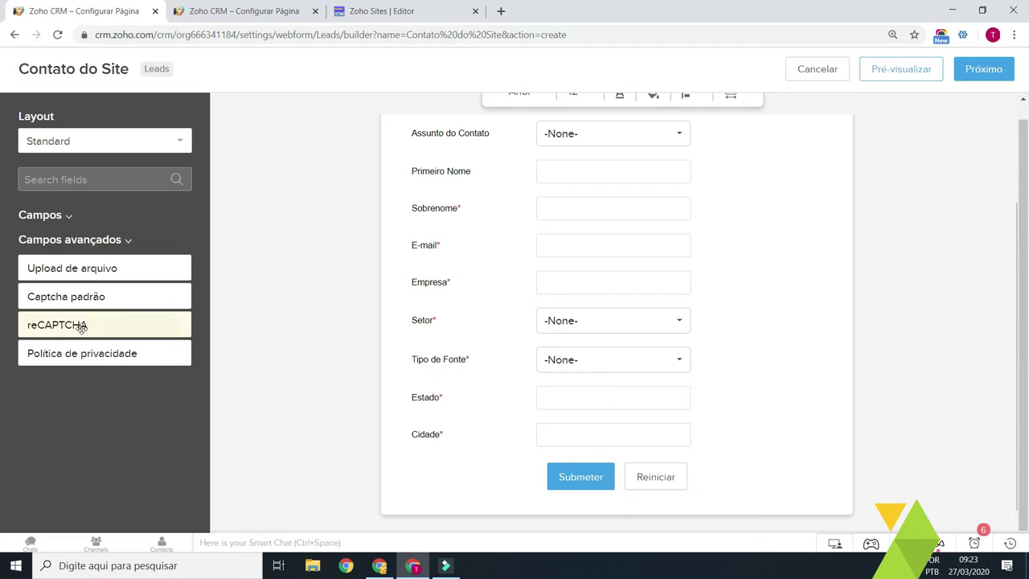
Step: Add the Política de privacidade field below Cidade and set its text to Aceito!
{"action": "left_click_drag", "start_coordinate": [121, 352], "coordinate": [582, 474]}
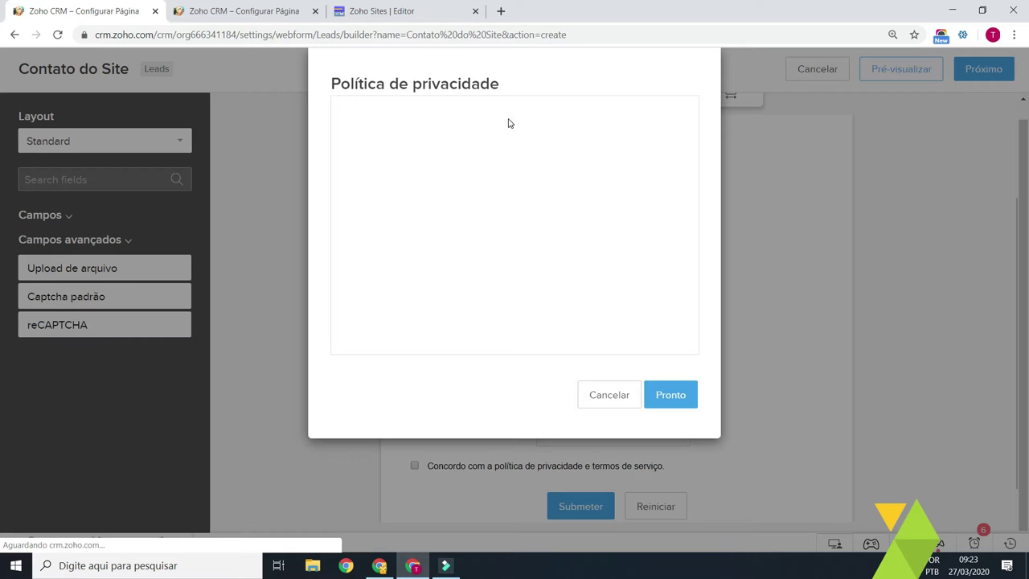
{"action": "left_click", "coordinate": [669, 395]}
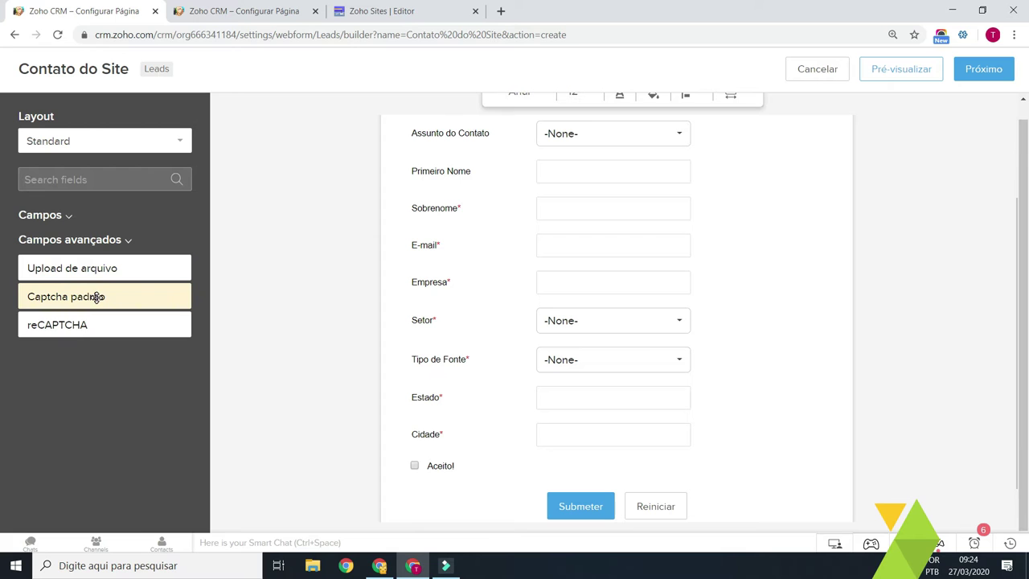
{"action": "left_click_drag", "start_coordinate": [84, 329], "coordinate": [582, 470]}
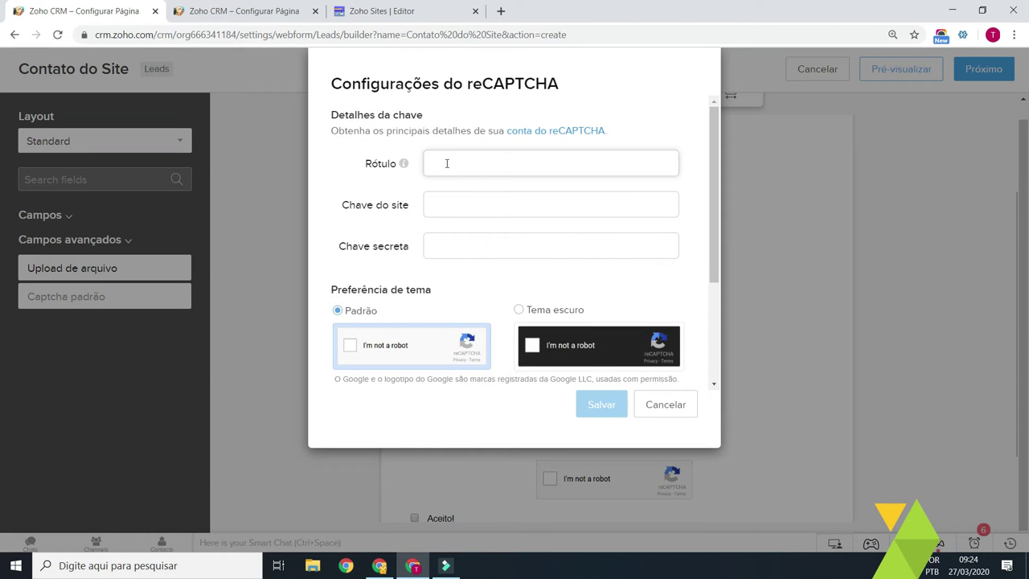
{"action": "scroll", "coordinate": [580, 313], "scroll_direction": "down", "scroll_amount": 2}
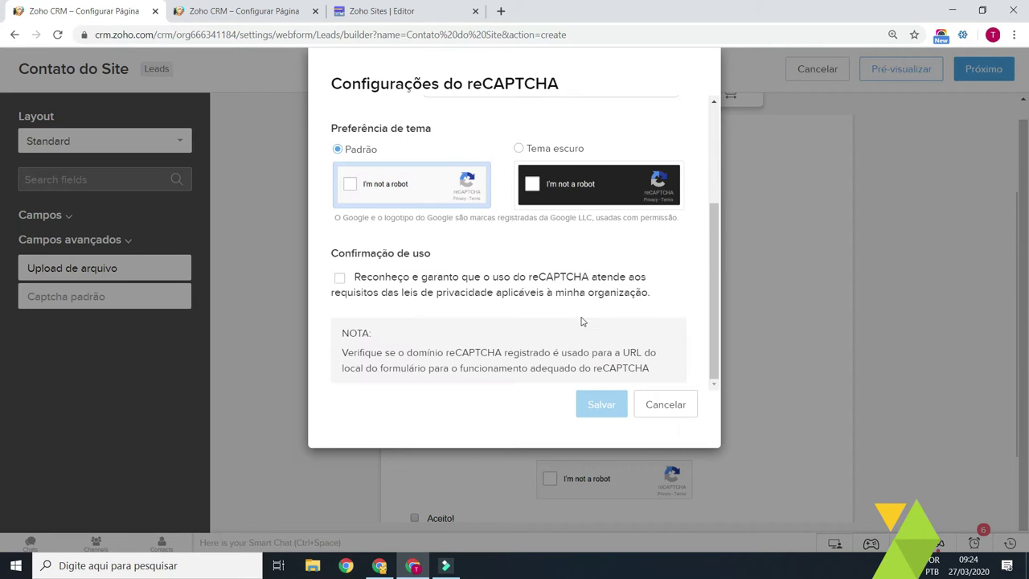
{"action": "left_click", "coordinate": [640, 400]}
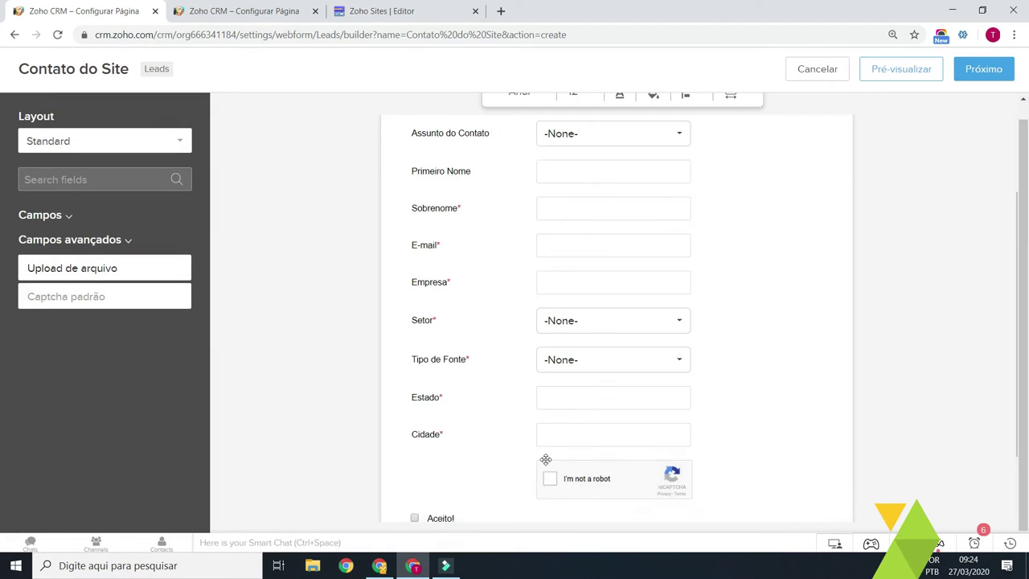
Step: Replace the reCAPTCHA below Cidade with the Captcha padrão field
{"action": "left_click_drag", "start_coordinate": [76, 300], "coordinate": [545, 425]}
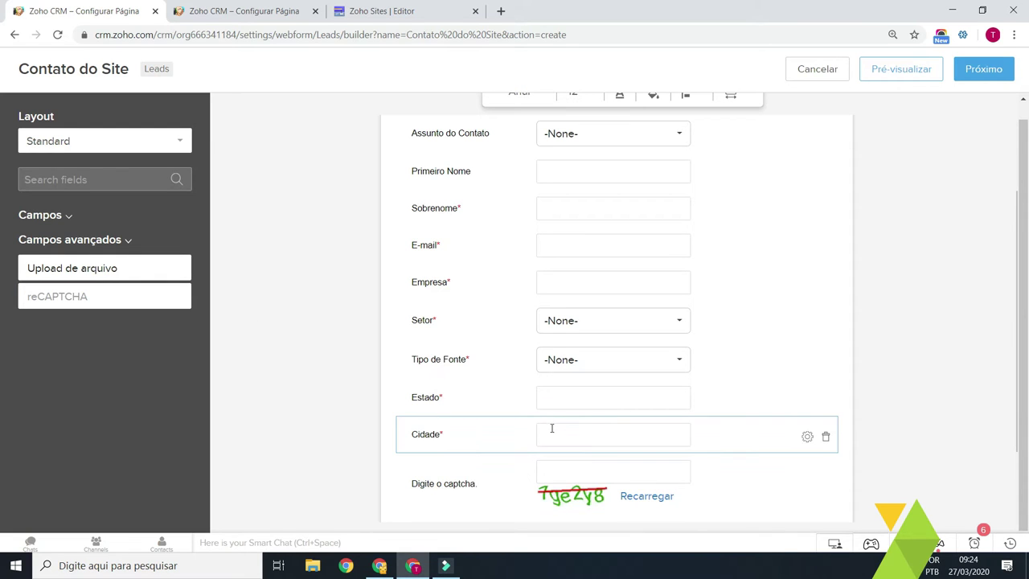
{"action": "scroll", "coordinate": [545, 425], "scroll_direction": "down", "scroll_amount": 1}
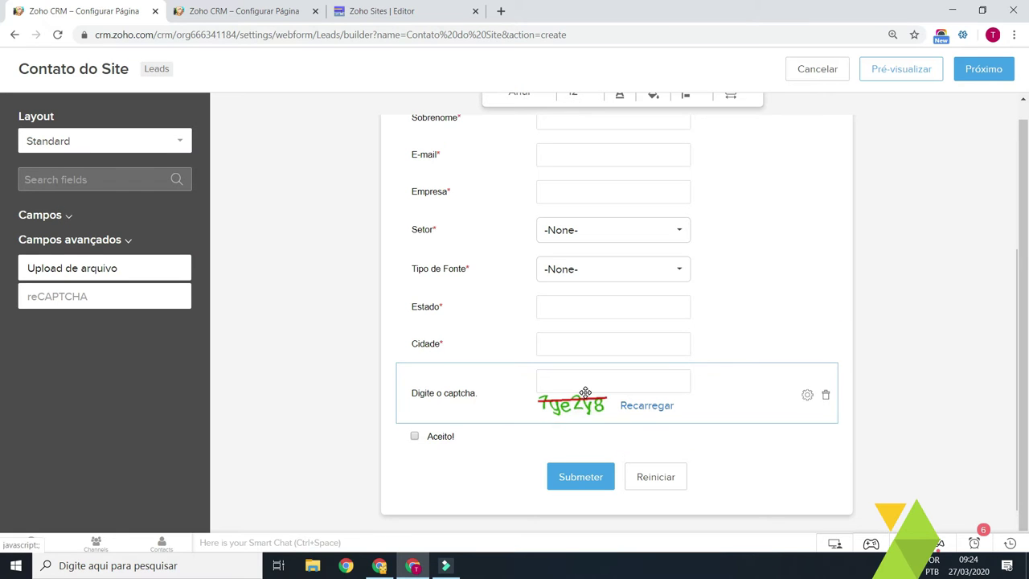
Step: Make Situação de Lead a hidden, non-mandatory field with Não Contactado as its default value
{"action": "scroll", "coordinate": [581, 393], "scroll_direction": "up", "scroll_amount": 3}
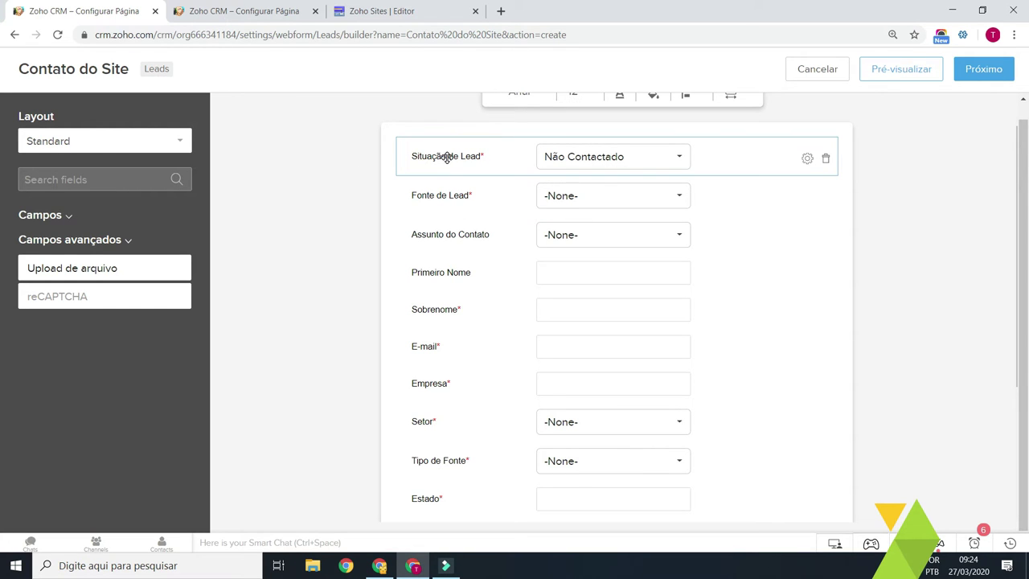
{"action": "left_click", "coordinate": [808, 159]}
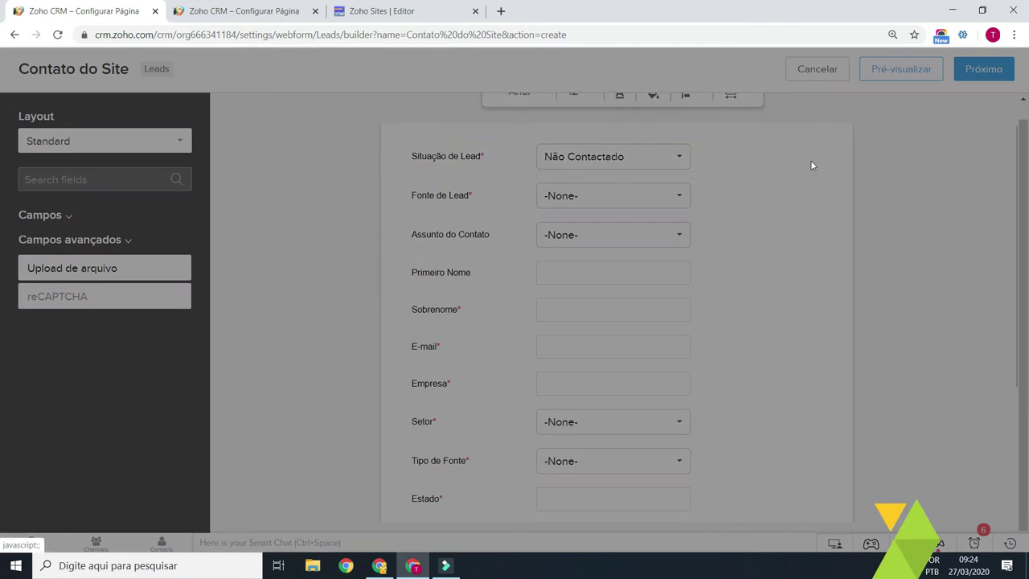
{"action": "left_click", "coordinate": [428, 173]}
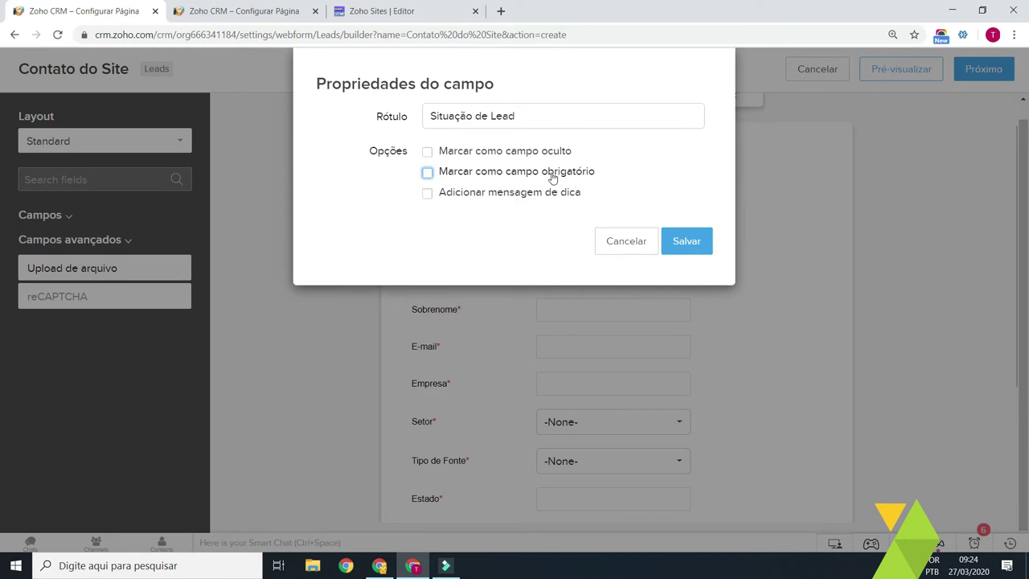
{"action": "left_click", "coordinate": [471, 155]}
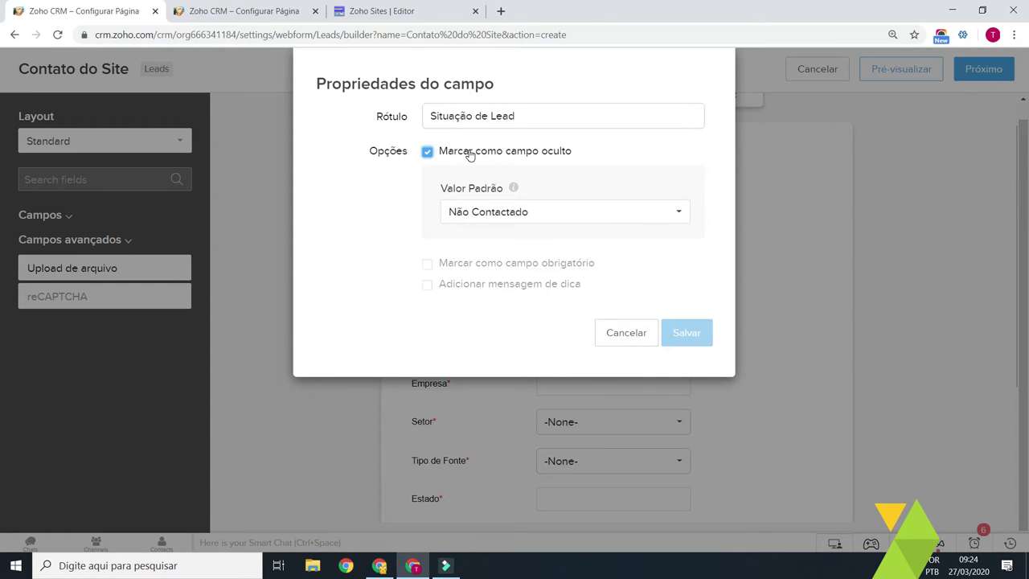
{"action": "left_click", "coordinate": [543, 217]}
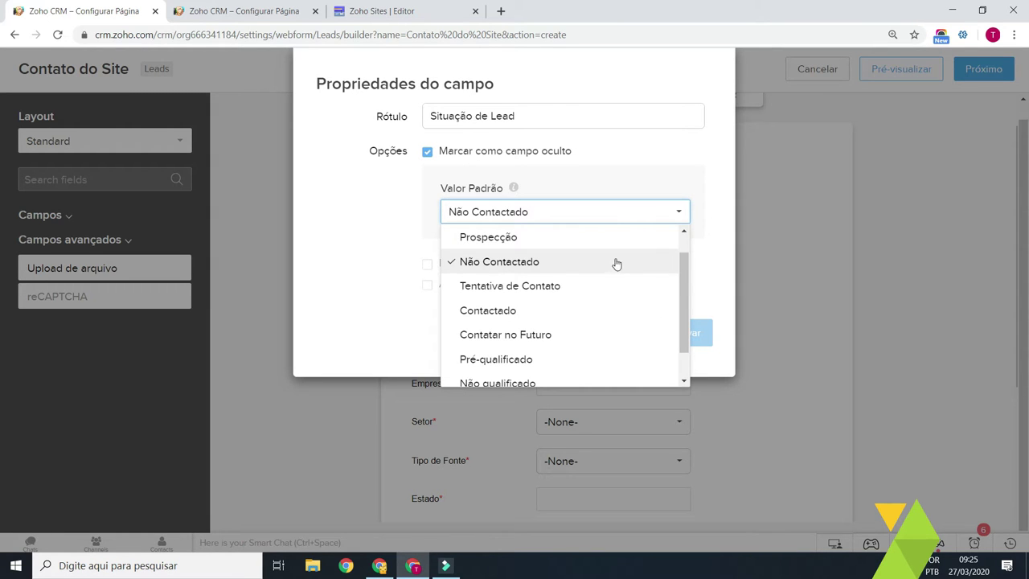
{"action": "left_click", "coordinate": [556, 272]}
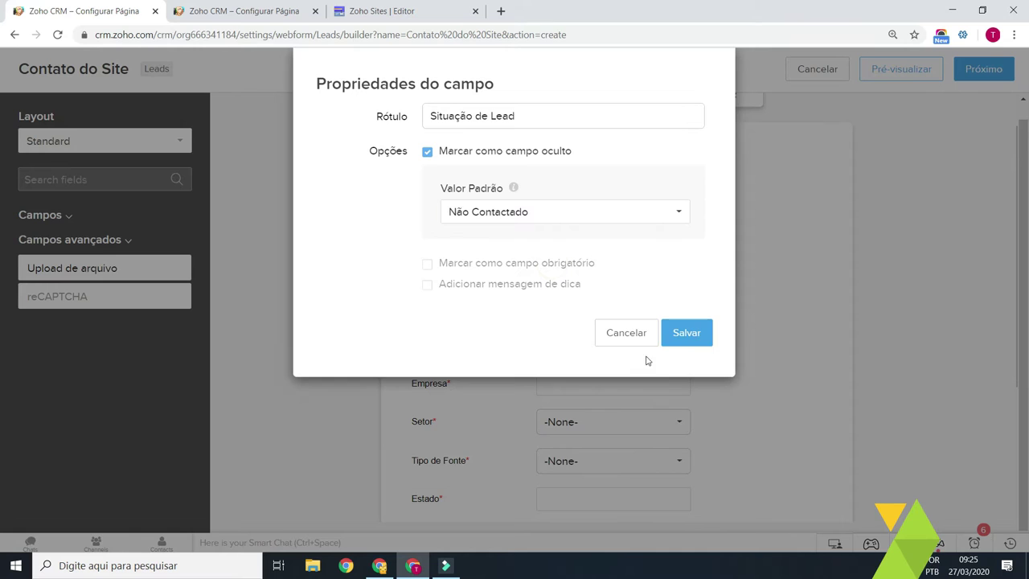
{"action": "left_click", "coordinate": [674, 338]}
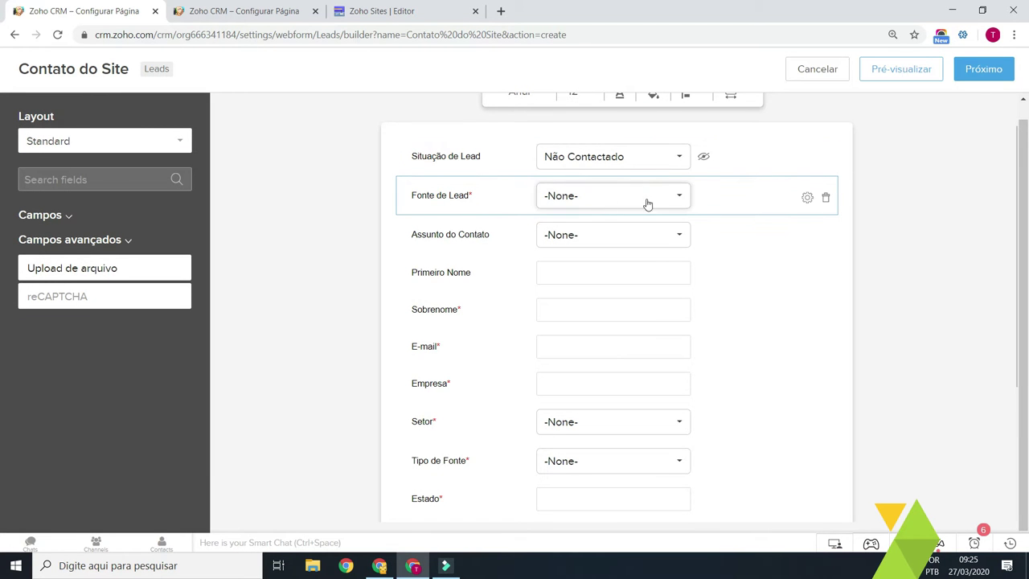
Step: Make Fonte de Lead a hidden, non-mandatory field with Site as its default value
{"action": "left_click", "coordinate": [808, 199]}
{"action": "left_click", "coordinate": [808, 199]}
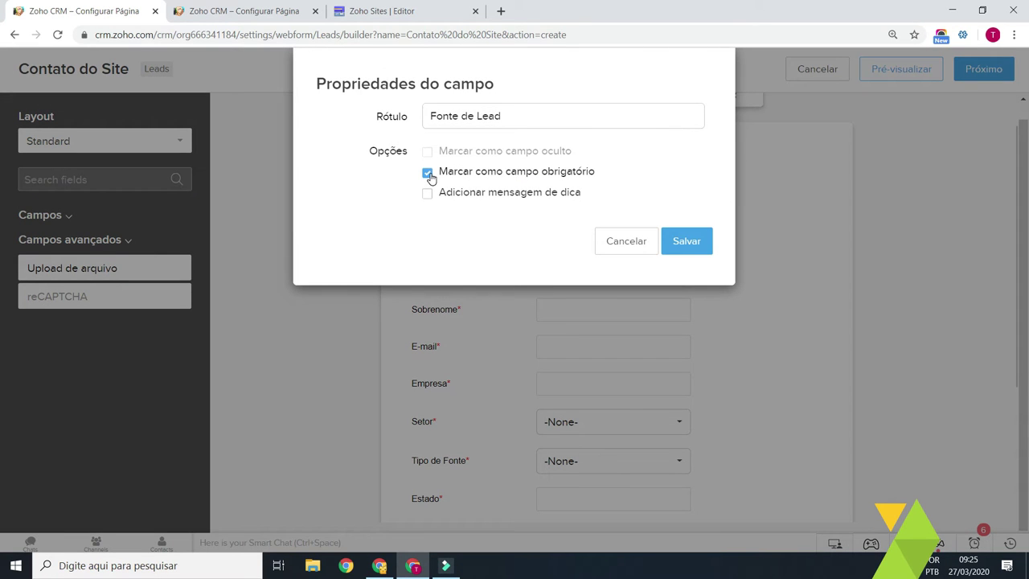
{"action": "left_click", "coordinate": [428, 173]}
{"action": "left_click", "coordinate": [471, 151]}
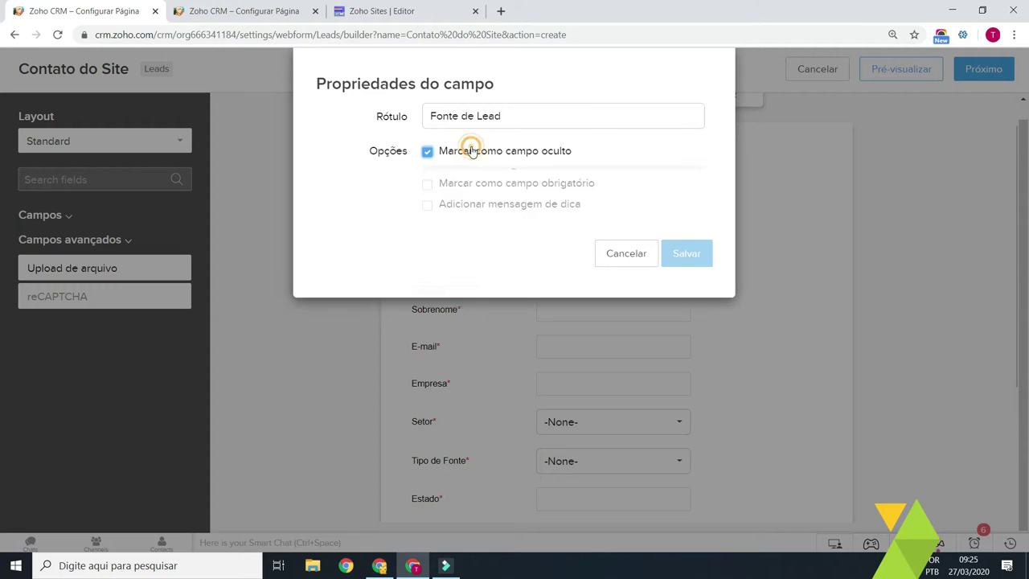
{"action": "left_click", "coordinate": [523, 214]}
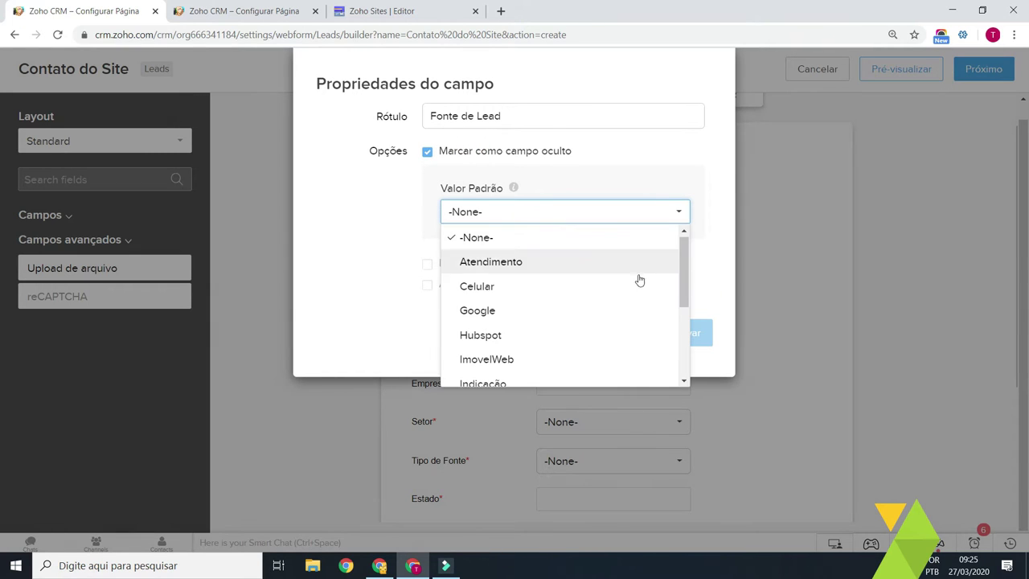
{"action": "left_click_drag", "start_coordinate": [683, 271], "coordinate": [682, 339]}
{"action": "left_click", "coordinate": [470, 323]}
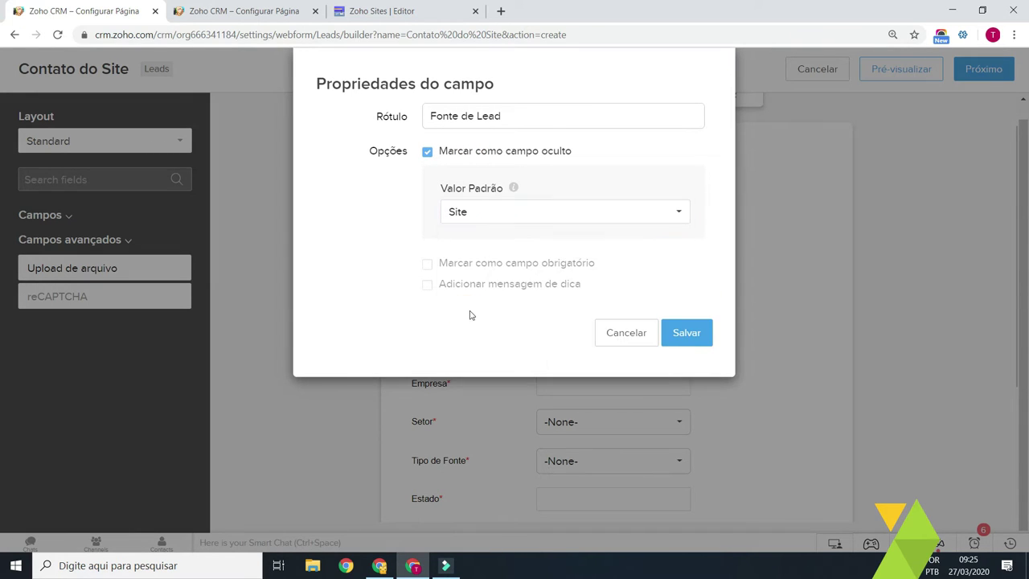
{"action": "left_click", "coordinate": [689, 335]}
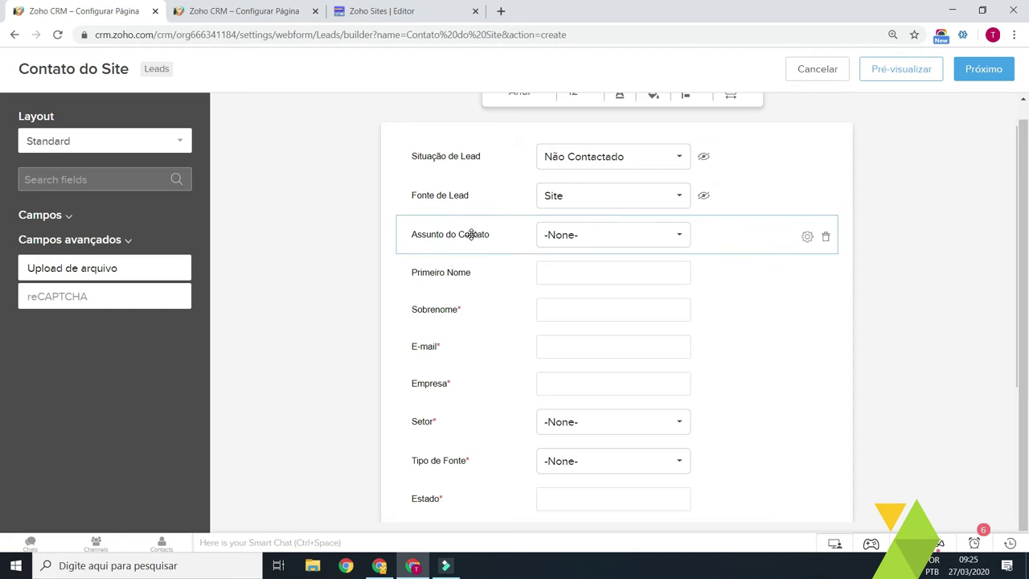
Step: Relabel the form's Submeter button as Eviar and its Reiniciar button as Limpar
{"action": "scroll", "coordinate": [526, 329], "scroll_direction": "down", "scroll_amount": 3}
{"action": "scroll", "coordinate": [533, 377], "scroll_direction": "up", "scroll_amount": 2}
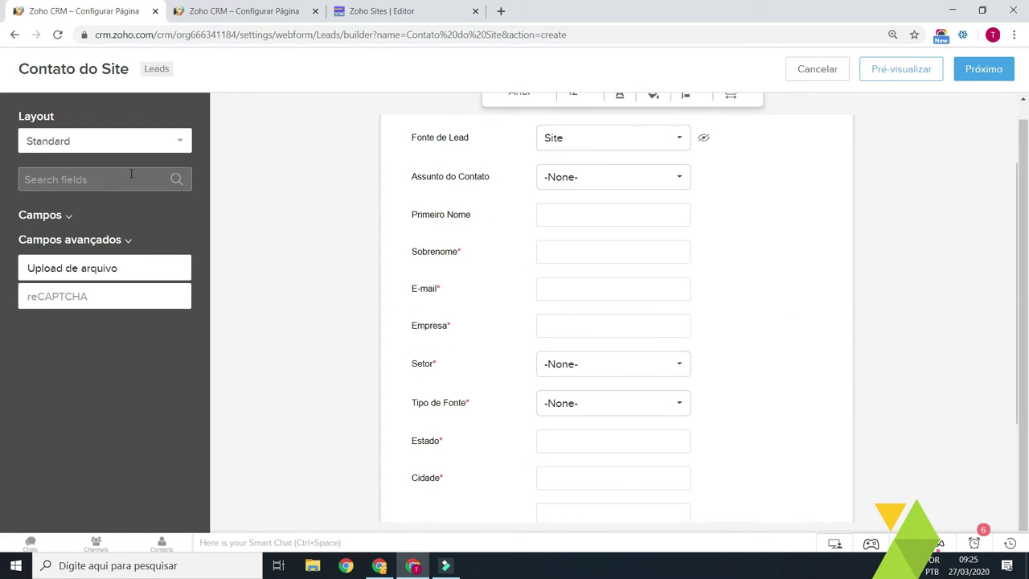
{"action": "scroll", "coordinate": [514, 386], "scroll_direction": "down", "scroll_amount": 2}
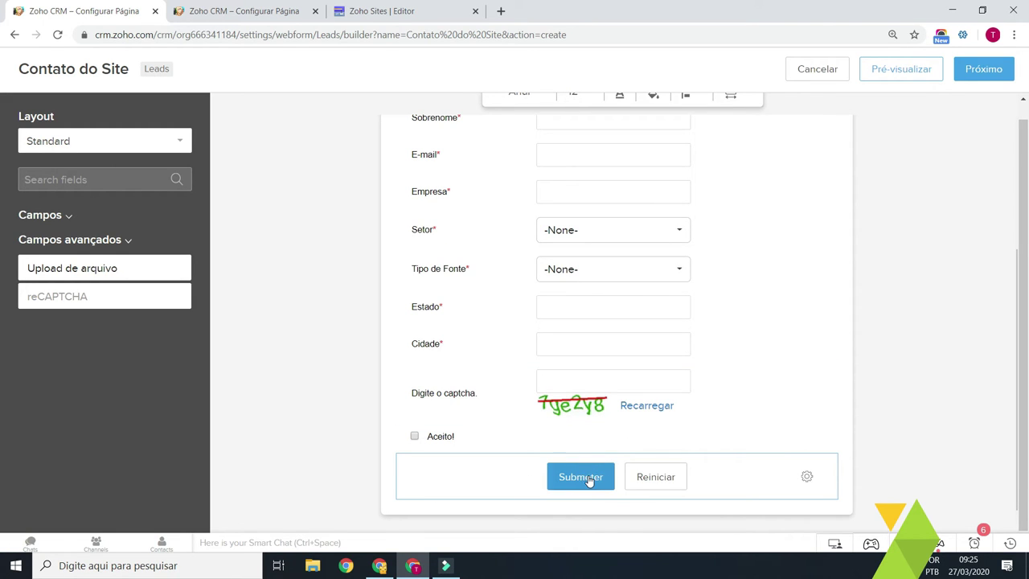
{"action": "left_click", "coordinate": [807, 477]}
{"action": "left_click_drag", "start_coordinate": [515, 114], "coordinate": [413, 110]}
{"action": "type", "text": "Evi"}
{"action": "double_click", "coordinate": [490, 147]}
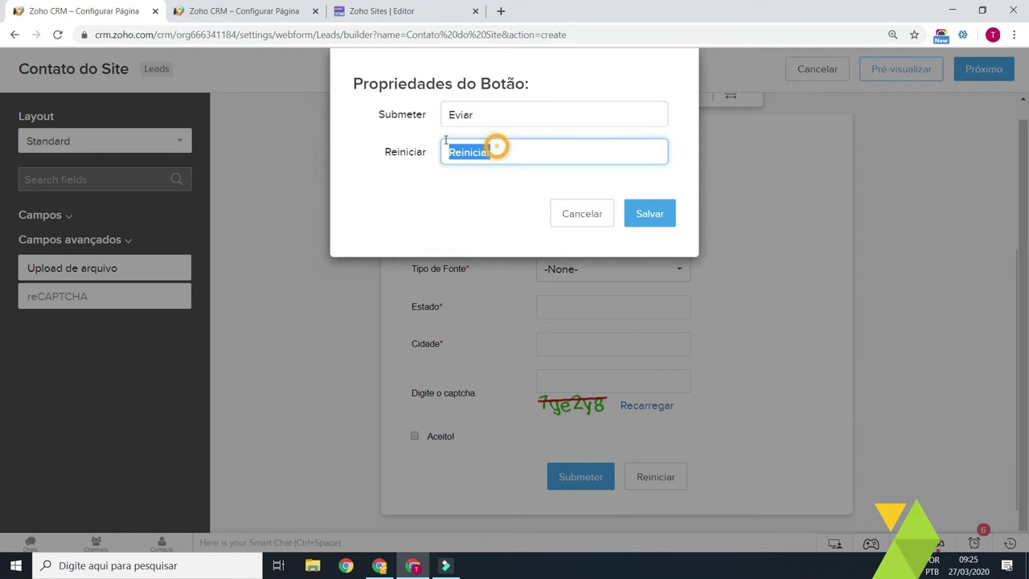
{"action": "type", "text": "Limpar"}
{"action": "left_click", "coordinate": [664, 213]}
Step: Preview the form from top to bottom to check its fields and buttons, and close the preview
{"action": "scroll", "coordinate": [709, 415], "scroll_direction": "up", "scroll_amount": 3}
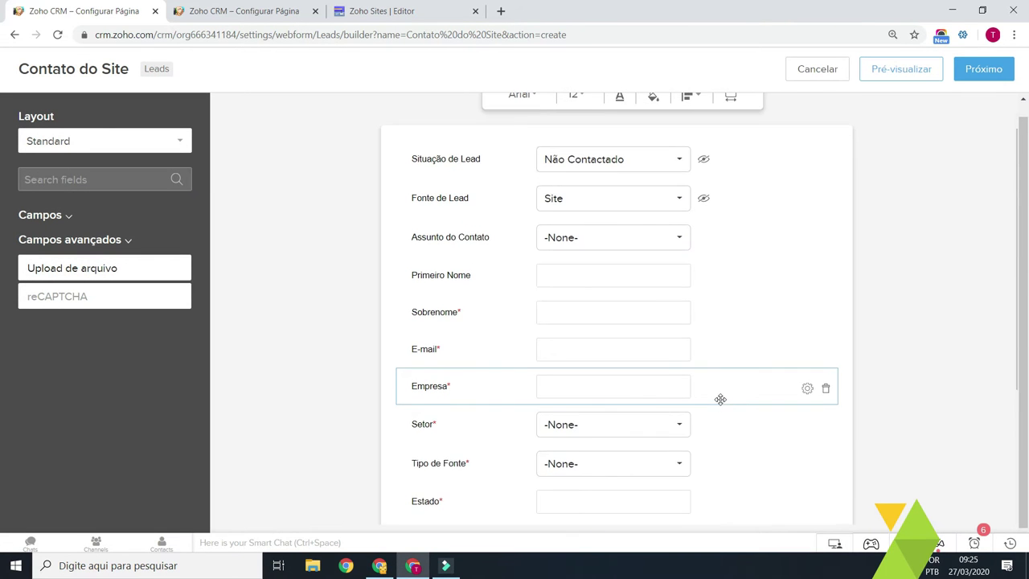
{"action": "left_click", "coordinate": [912, 71]}
{"action": "scroll", "coordinate": [466, 230], "scroll_direction": "down", "scroll_amount": 1}
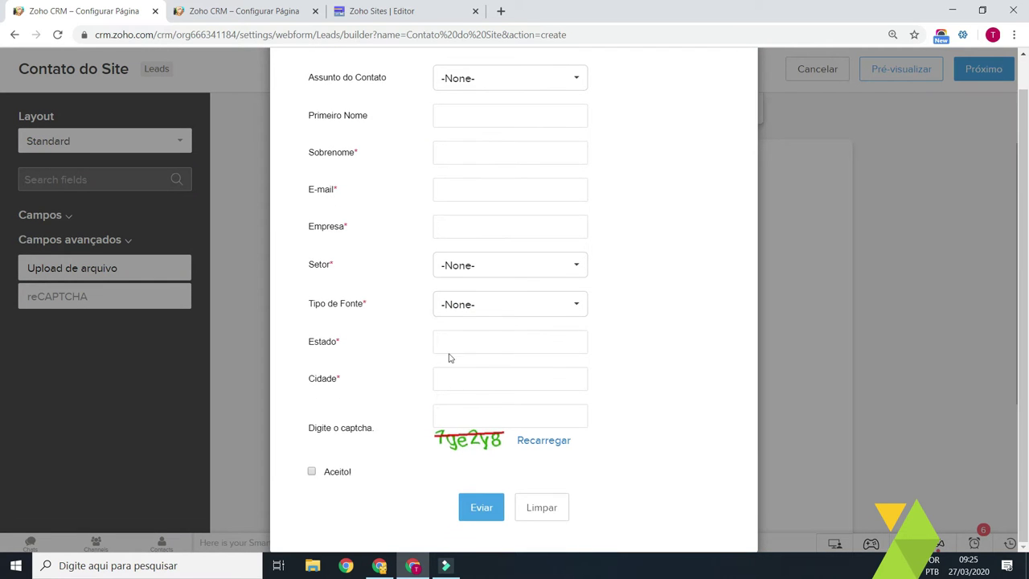
{"action": "scroll", "coordinate": [620, 236], "scroll_direction": "up", "scroll_amount": 1}
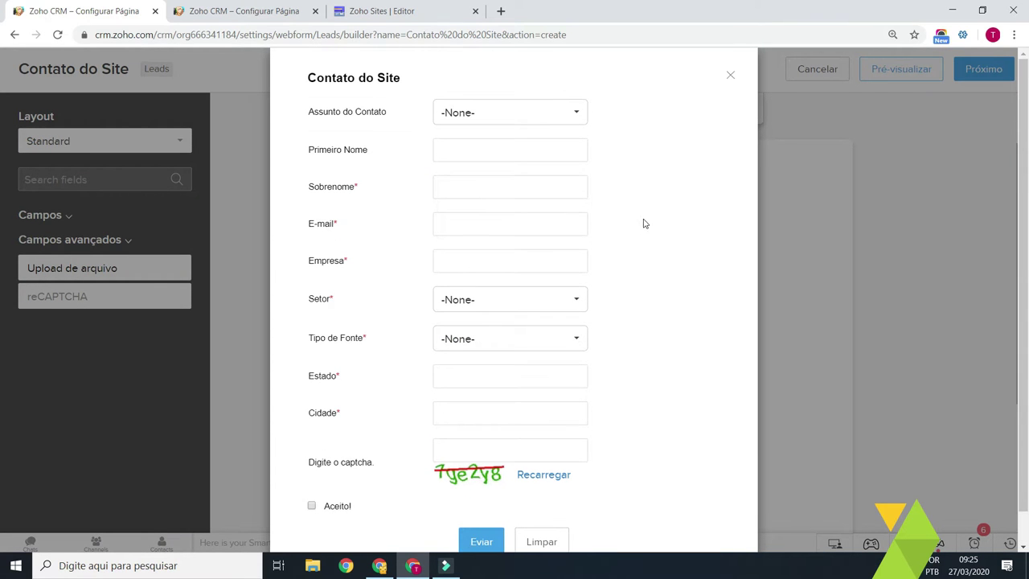
{"action": "left_click", "coordinate": [730, 74]}
Step: Correct the submit button's label to Enviar and save the button properties
{"action": "scroll", "coordinate": [696, 459], "scroll_direction": "down", "scroll_amount": 3}
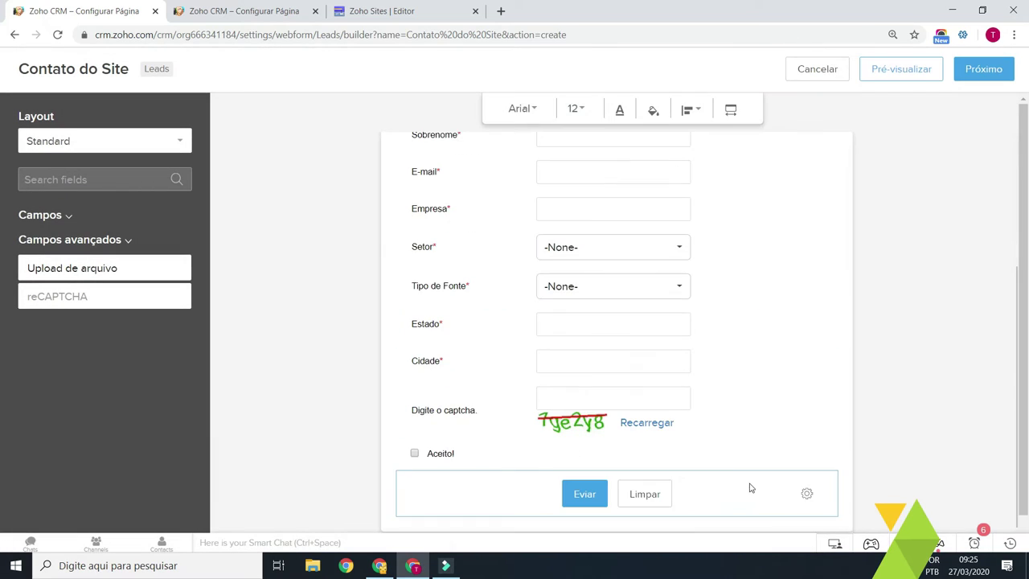
{"action": "left_click", "coordinate": [805, 480]}
{"action": "left_click", "coordinate": [457, 115]}
{"action": "type", "text": "nviar"}
{"action": "left_click", "coordinate": [648, 214]}
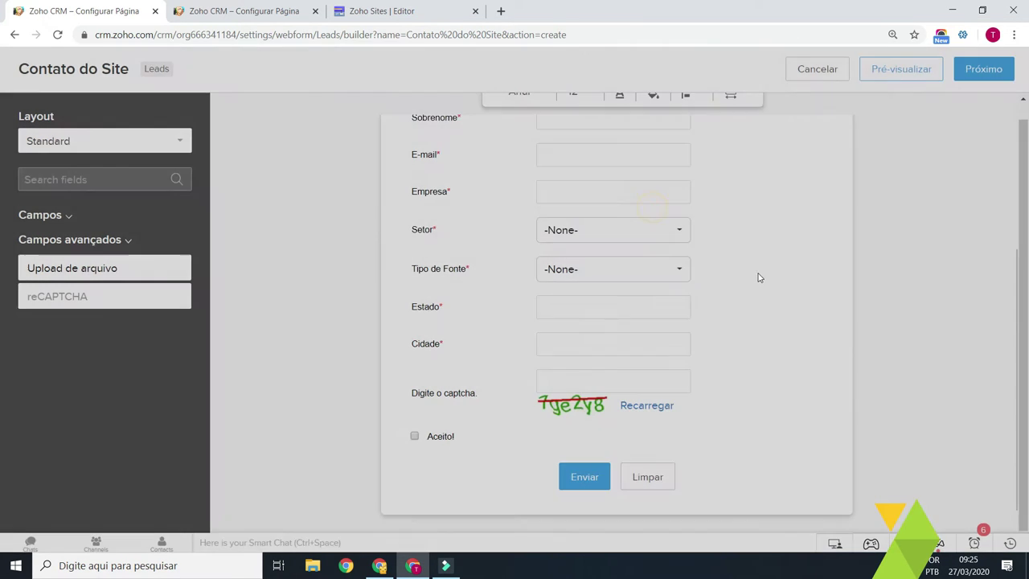
Step: Set the form's font to Tahoma at size 14
{"action": "scroll", "coordinate": [758, 276], "scroll_direction": "up", "scroll_amount": 5}
{"action": "left_click", "coordinate": [521, 109]}
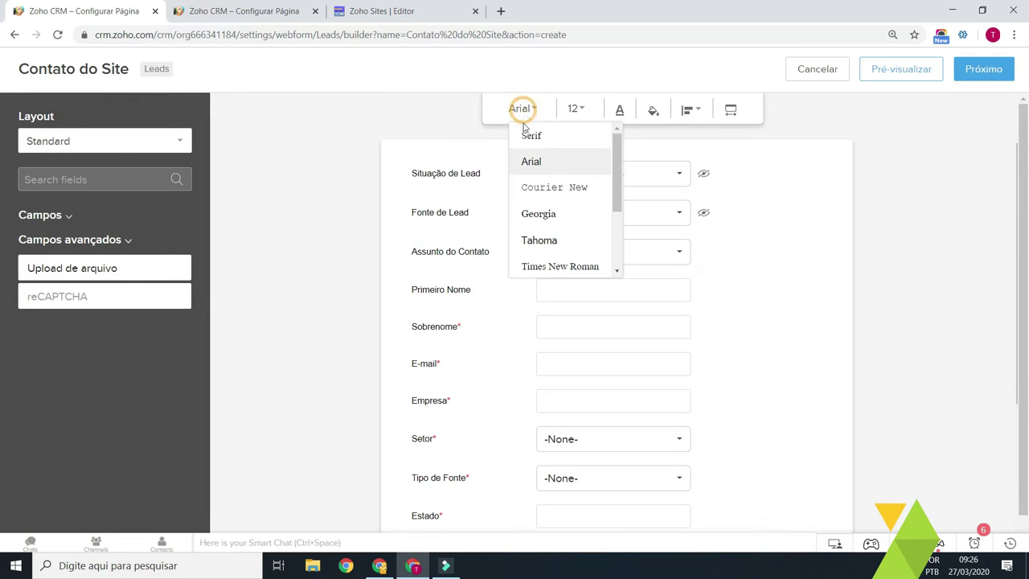
{"action": "left_click", "coordinate": [544, 239]}
{"action": "left_click", "coordinate": [599, 109]}
{"action": "left_click", "coordinate": [595, 214]}
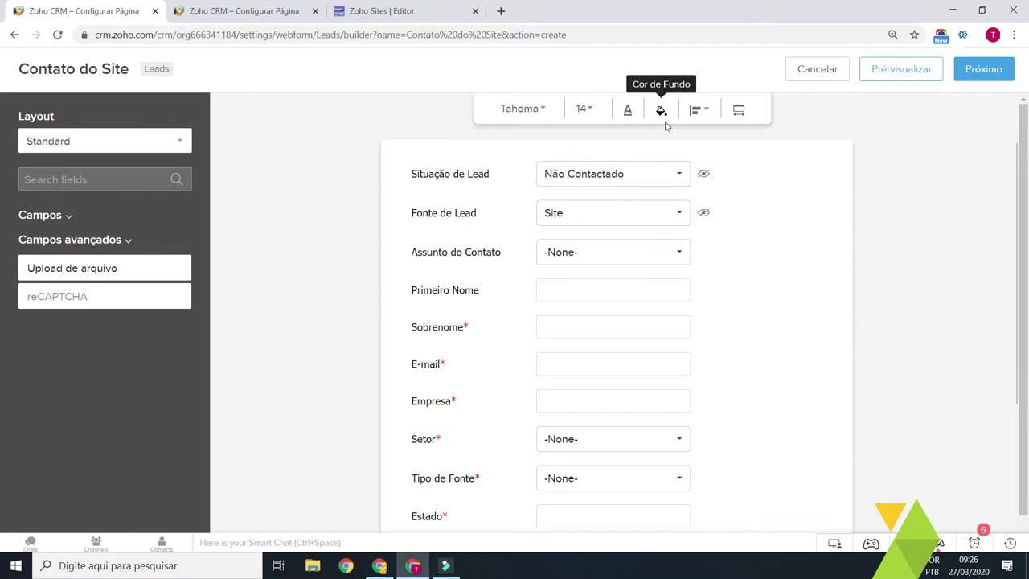
Step: Apply the light grey background colour #F5F5F5 to the form
{"action": "left_click", "coordinate": [627, 112]}
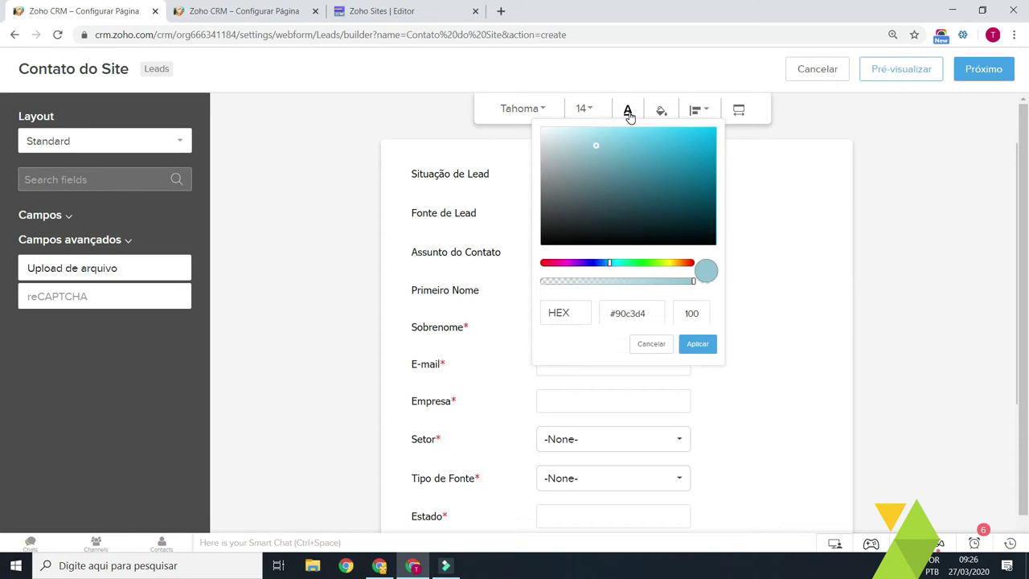
{"action": "left_click", "coordinate": [661, 112]}
{"action": "left_click", "coordinate": [662, 113]}
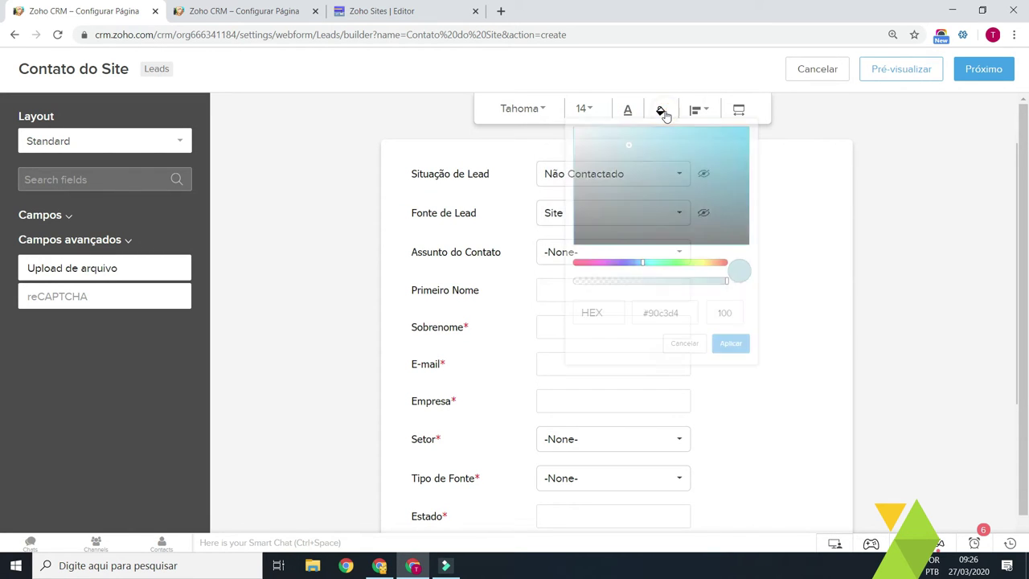
{"action": "left_click_drag", "start_coordinate": [667, 167], "coordinate": [574, 134]}
{"action": "left_click", "coordinate": [737, 348]}
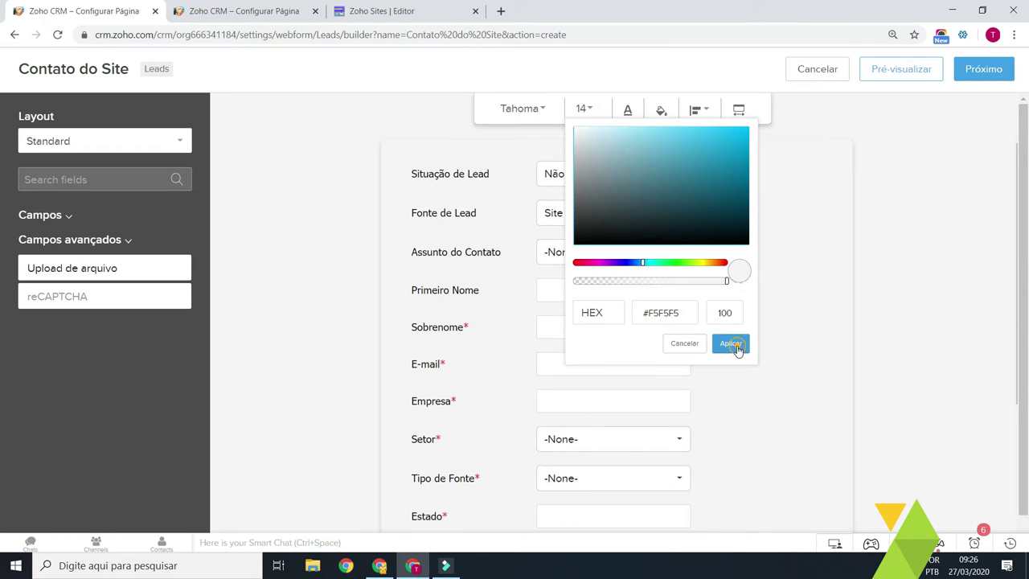
Step: Place the form's field labels above their input boxes and set the form width to 700
{"action": "left_click", "coordinate": [704, 110]}
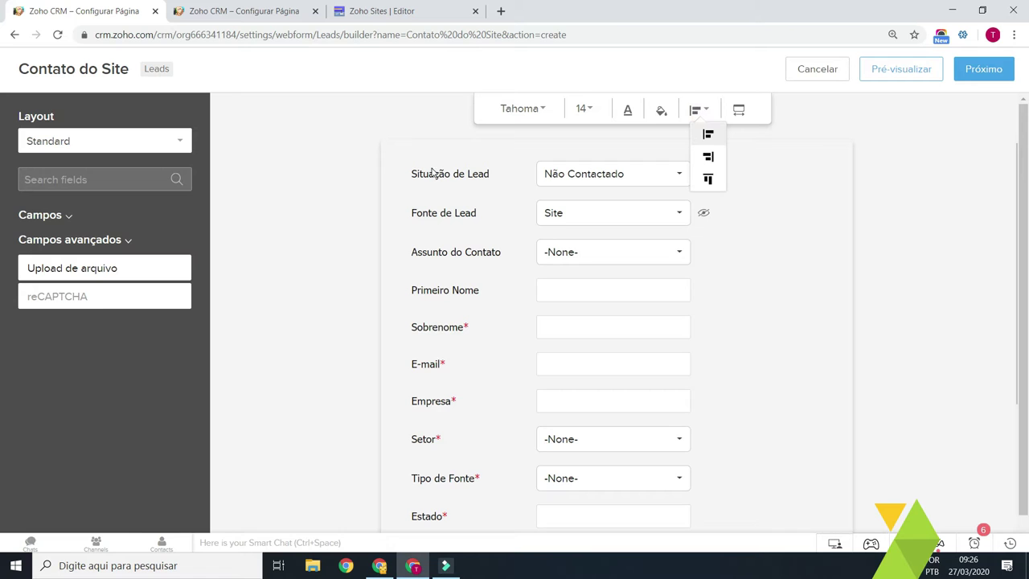
{"action": "left_click", "coordinate": [709, 179]}
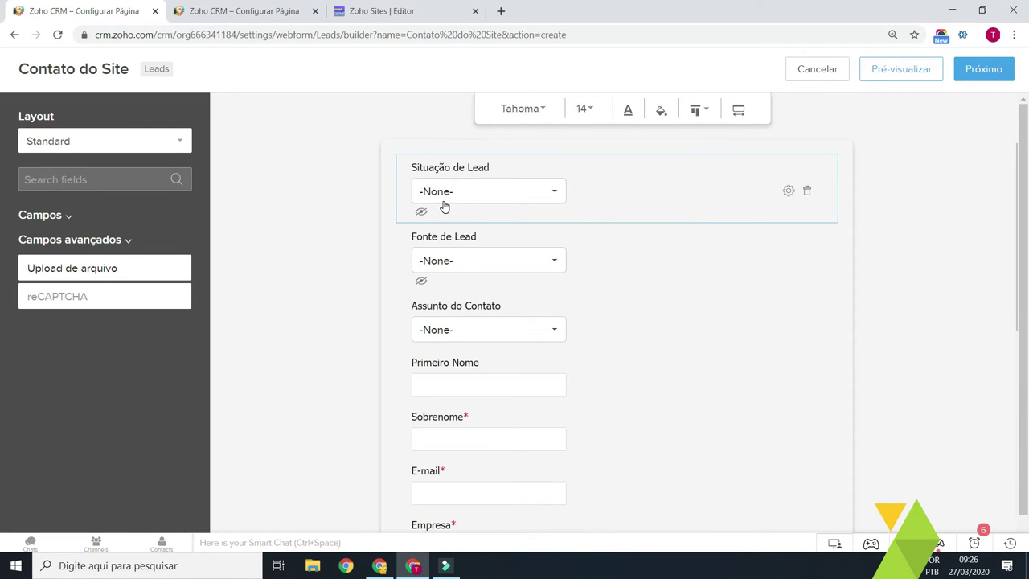
{"action": "left_click", "coordinate": [738, 109]}
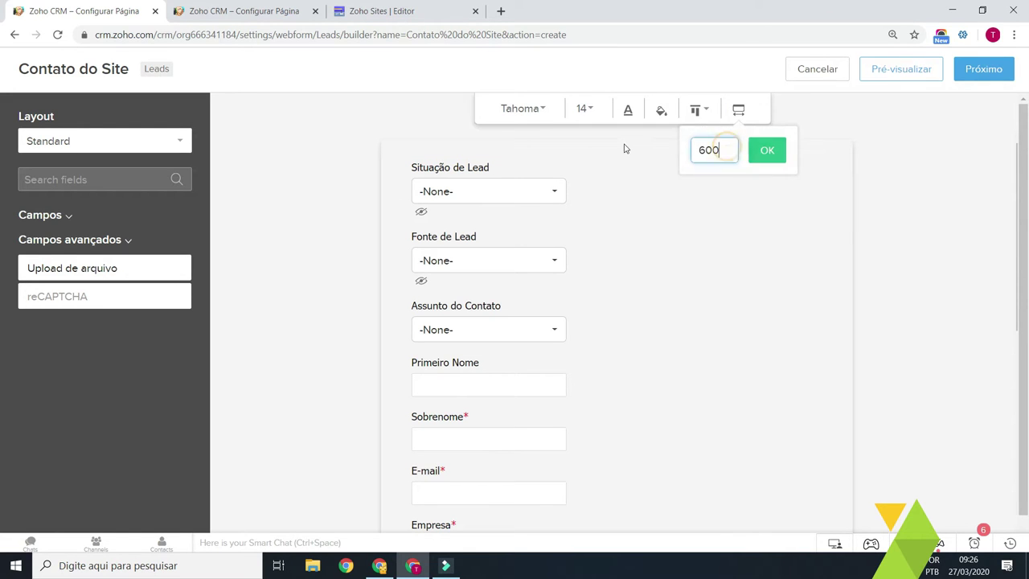
{"action": "left_click", "coordinate": [707, 146]}
{"action": "left_click", "coordinate": [738, 110]}
{"action": "double_click", "coordinate": [726, 146]}
{"action": "type", "text": "700"}
{"action": "left_click", "coordinate": [780, 149]}
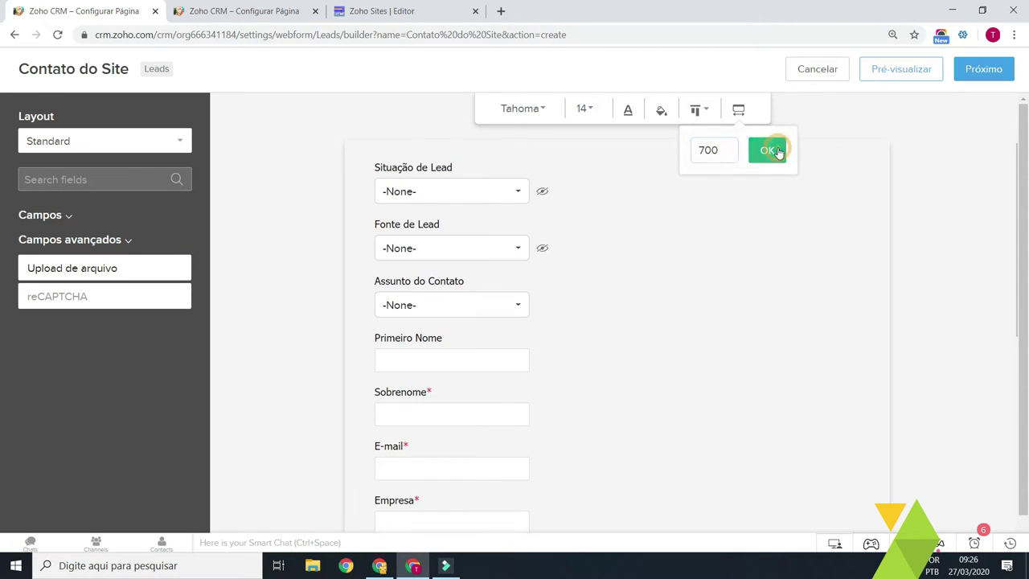
{"action": "scroll", "coordinate": [885, 301], "scroll_direction": "down", "scroll_amount": 5}
{"action": "scroll", "coordinate": [708, 282], "scroll_direction": "up", "scroll_amount": 5}
{"action": "scroll", "coordinate": [737, 324], "scroll_direction": "down", "scroll_amount": 5}
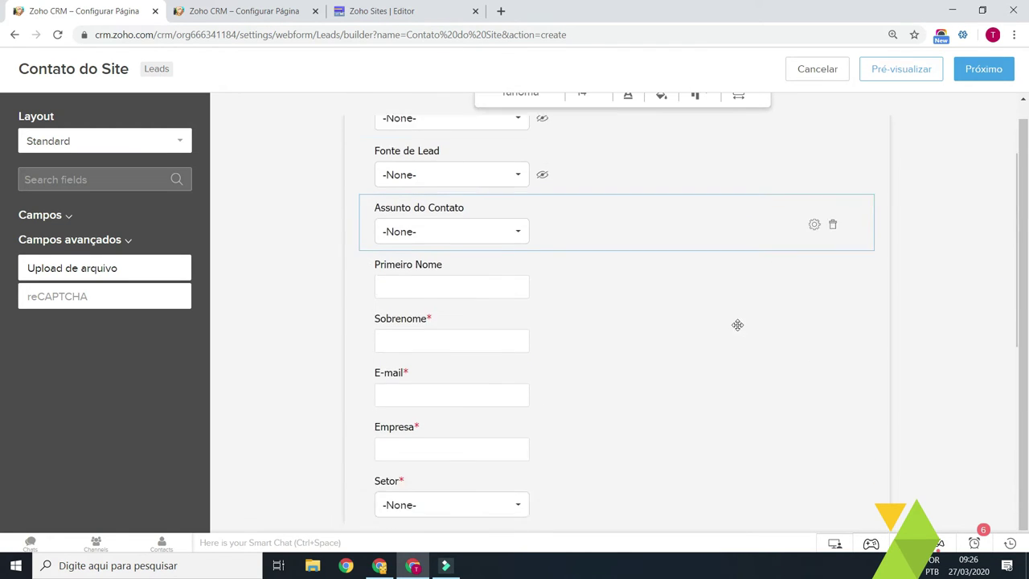
{"action": "scroll", "coordinate": [958, 310], "scroll_direction": "up", "scroll_amount": 5}
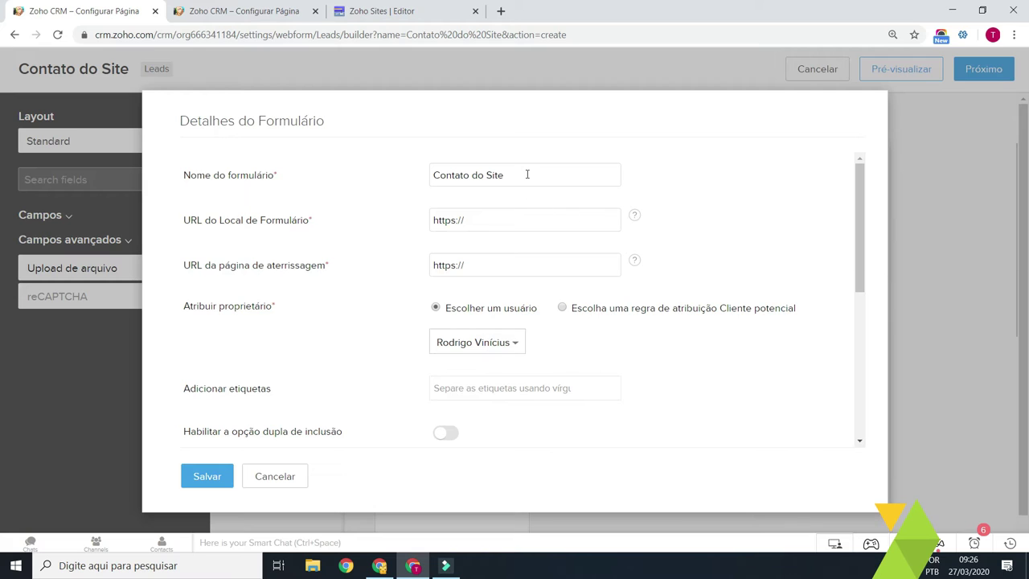
Step: Open the website thebrand.zohosites.com in a new browser tab
{"action": "left_click", "coordinate": [494, 222]}
{"action": "left_click_drag", "start_coordinate": [433, 222], "coordinate": [471, 223]}
{"action": "left_click_drag", "start_coordinate": [478, 224], "coordinate": [463, 223]}
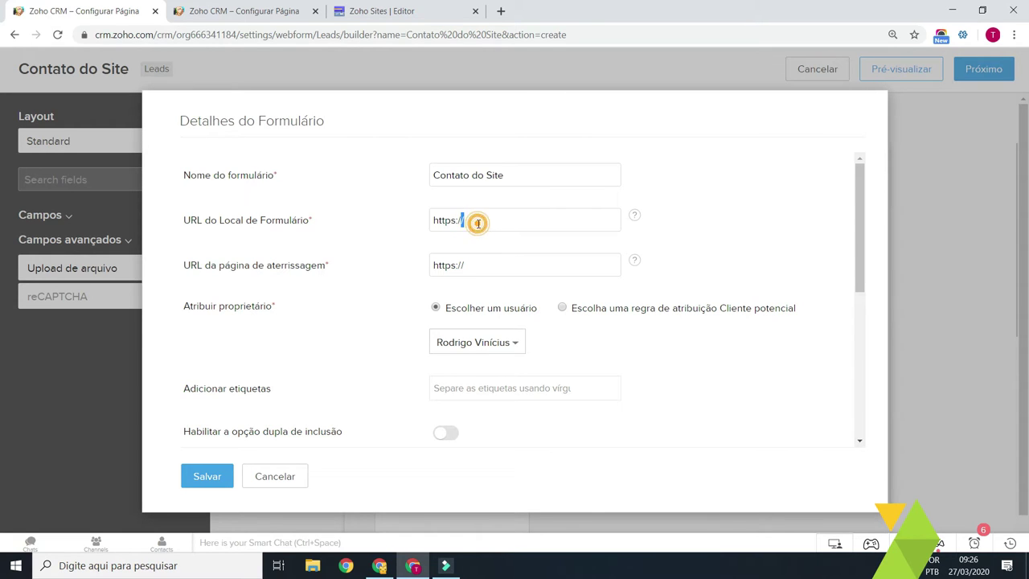
{"action": "left_click", "coordinate": [386, 9]}
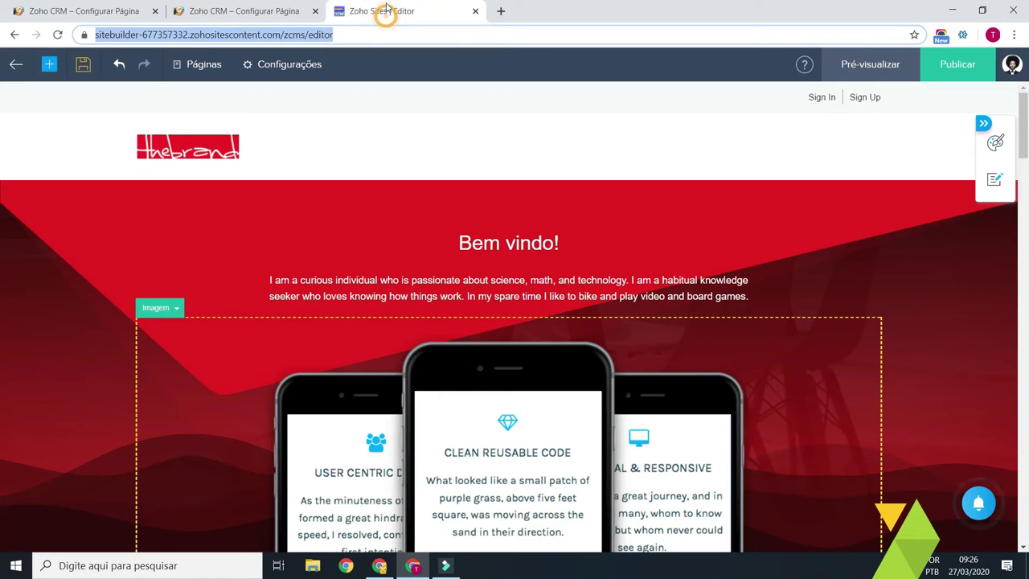
{"action": "left_click", "coordinate": [500, 11]}
{"action": "type", "text": "the"}
{"action": "key", "text": "Return"}
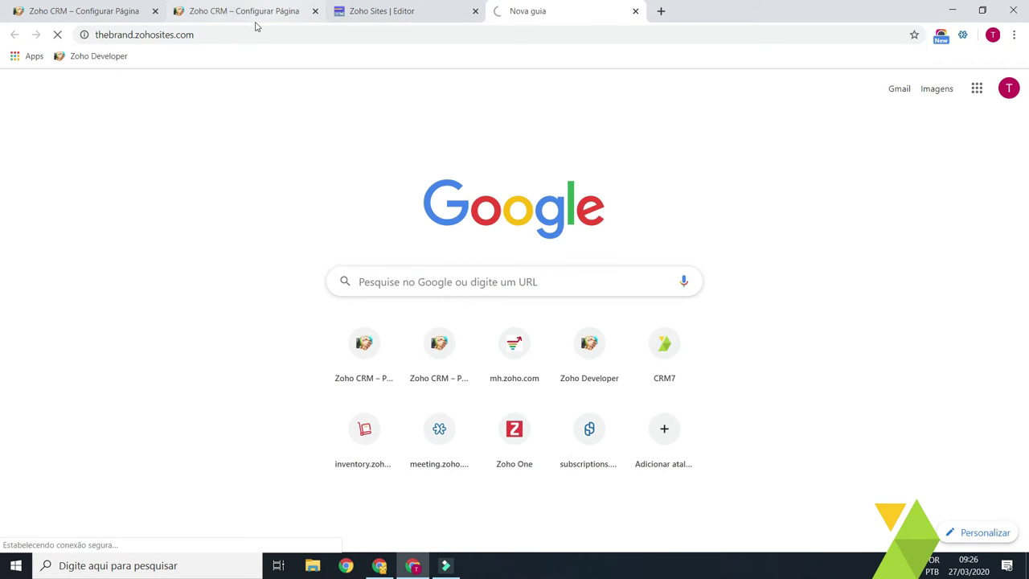
{"action": "left_click", "coordinate": [240, 31]}
{"action": "key", "text": "ctrl+c"}
{"action": "left_click", "coordinate": [96, 10]}
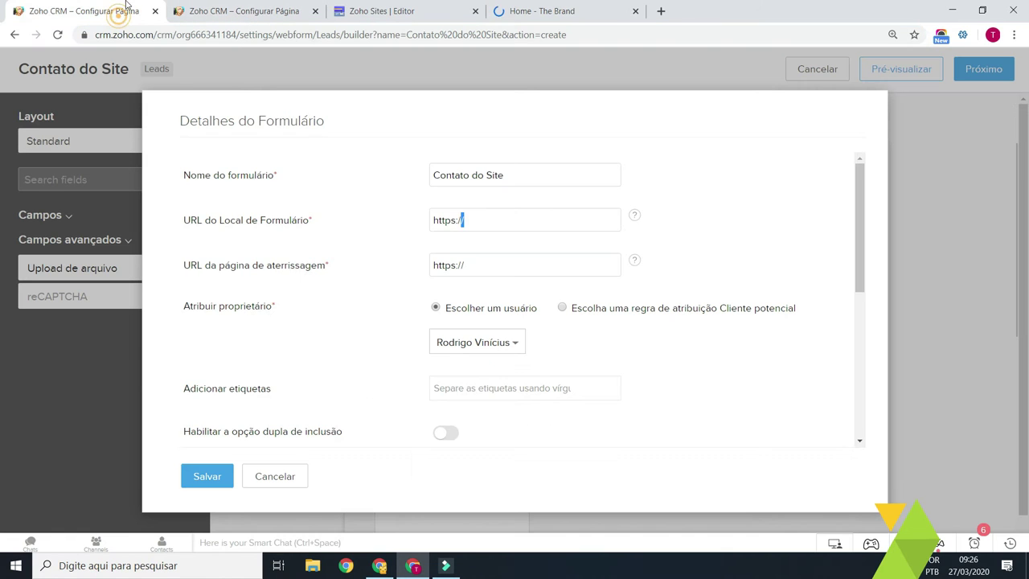
{"action": "triple_click", "coordinate": [501, 221]}
{"action": "key", "text": "ctrl+v"}
{"action": "left_click", "coordinate": [528, 266]}
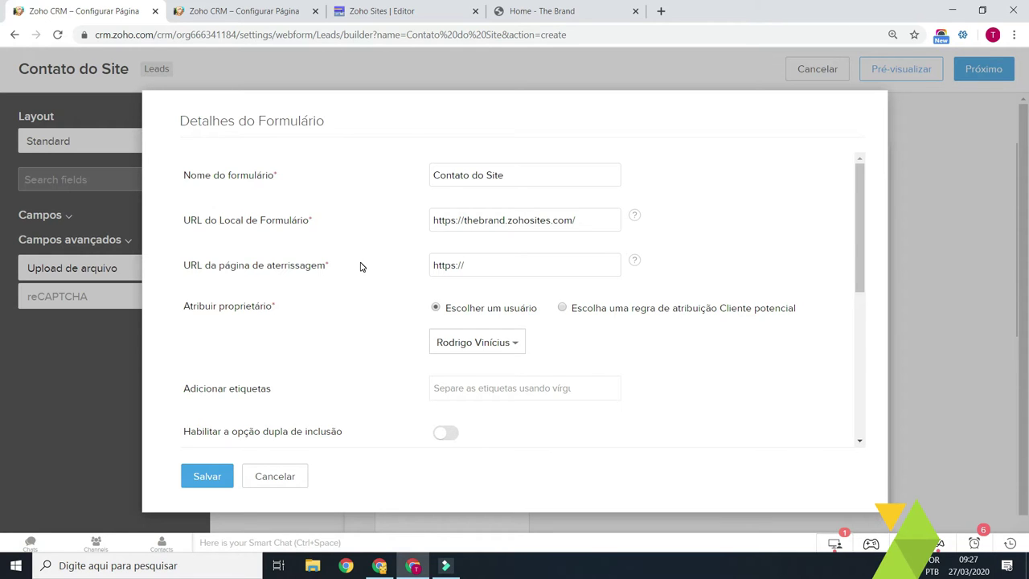
Step: Switch to the Zoho Sites editor and open the site's list of pages
{"action": "left_click", "coordinate": [539, 8]}
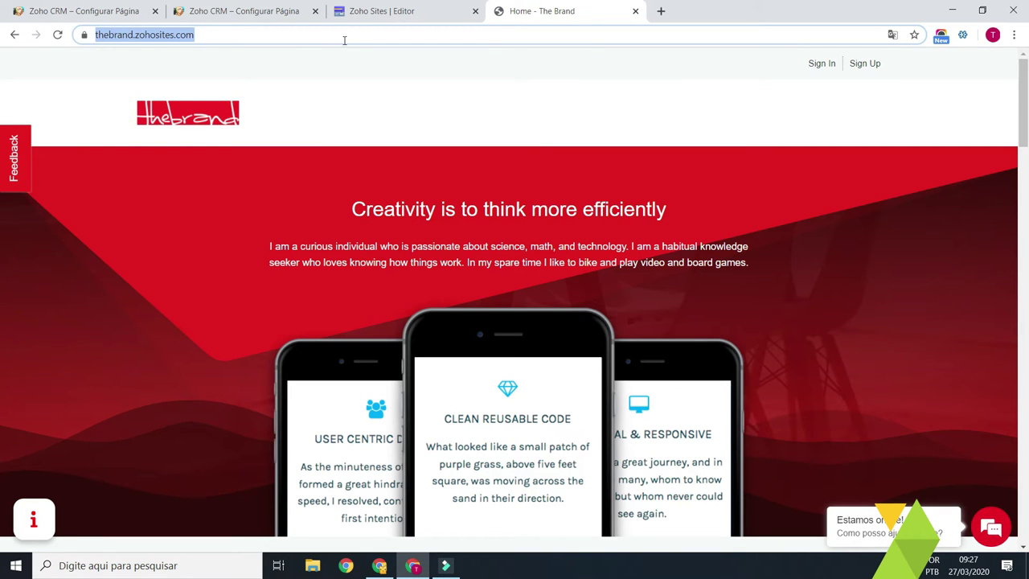
{"action": "left_click", "coordinate": [345, 10]}
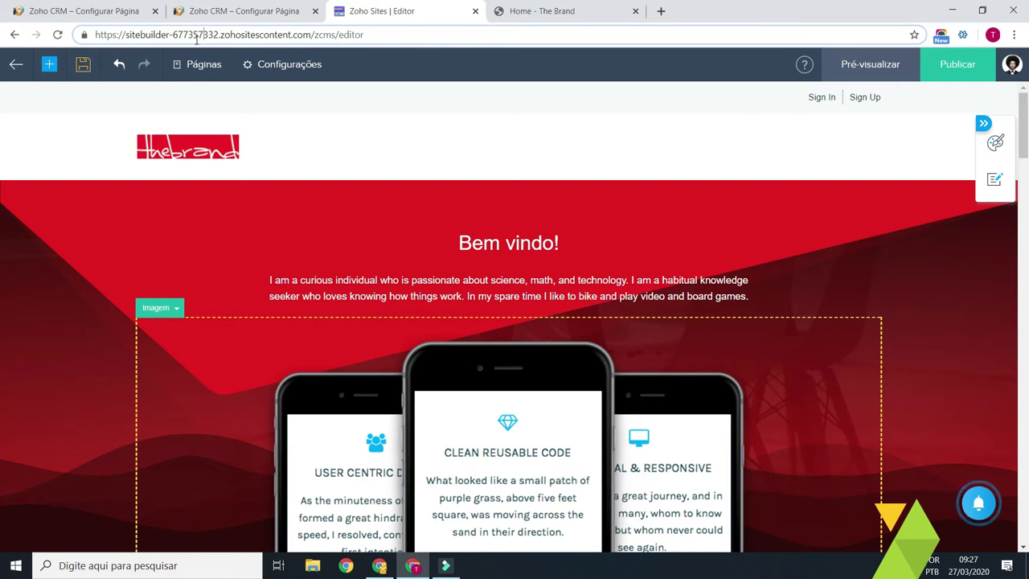
{"action": "left_click", "coordinate": [196, 40]}
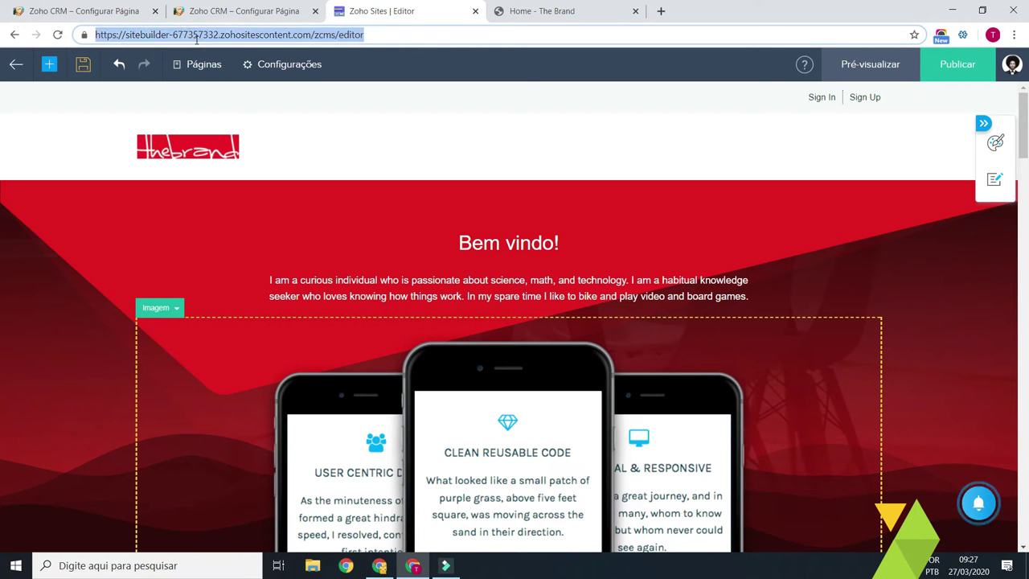
{"action": "type", "text": "site"}
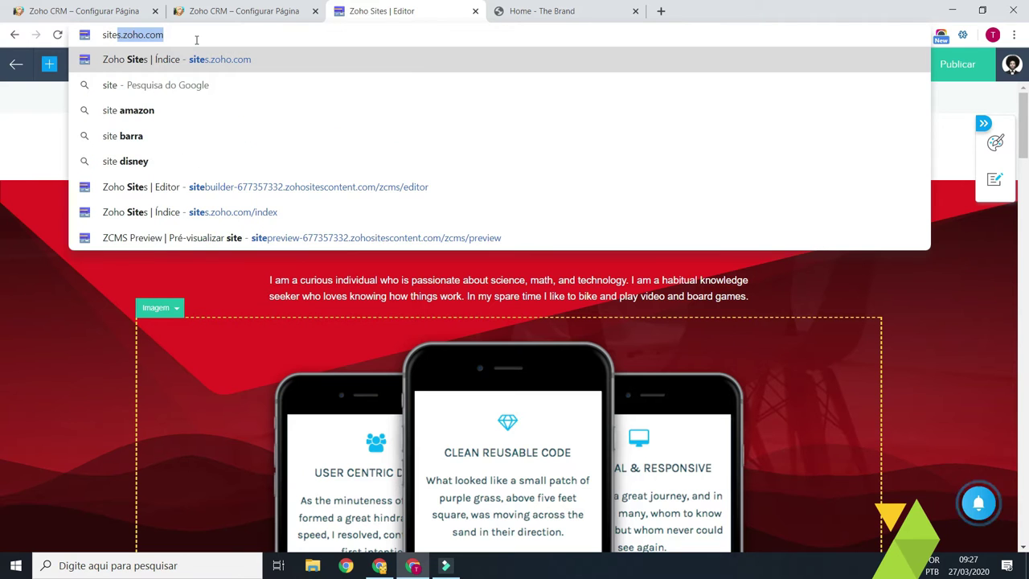
{"action": "key", "text": "Return"}
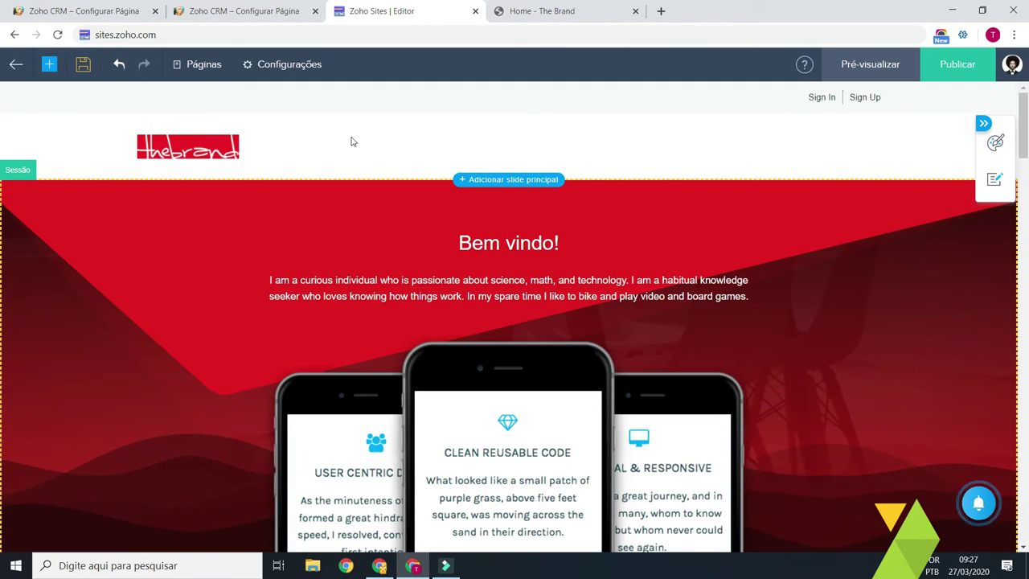
{"action": "left_click", "coordinate": [213, 66]}
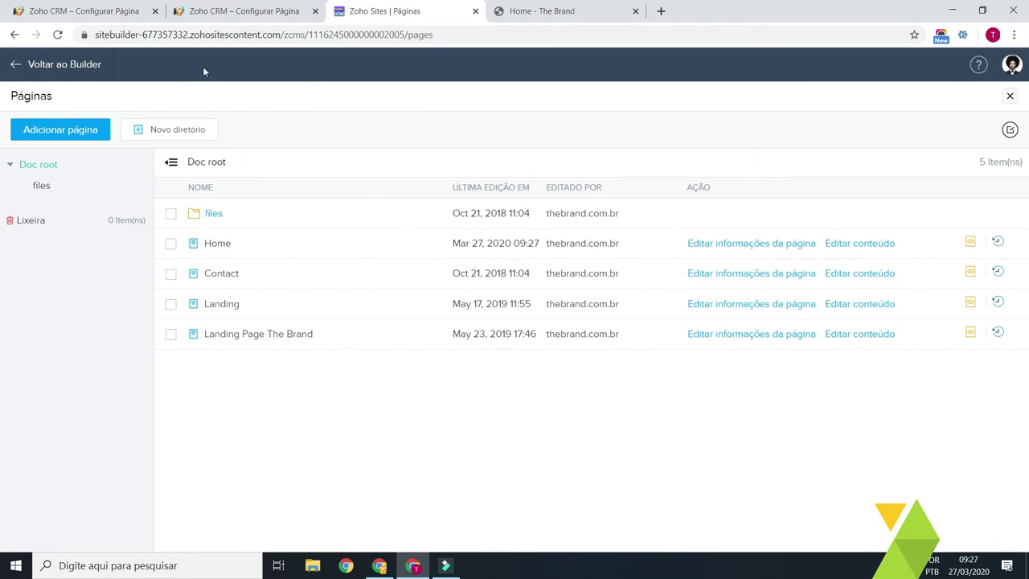
Step: Add a site page named Sucesso Contato with the page URL sucesso-contato
{"action": "left_click", "coordinate": [61, 135]}
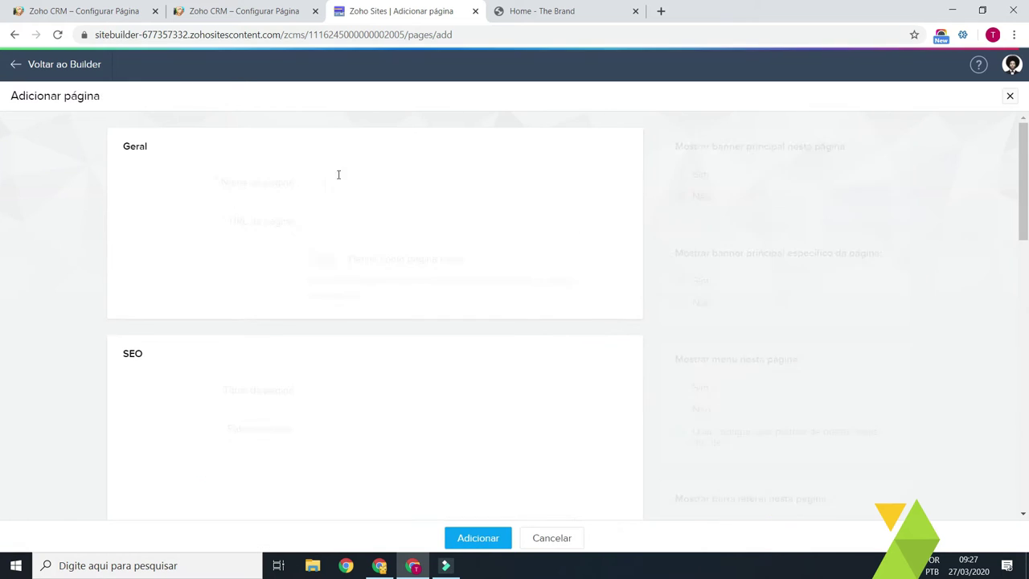
{"action": "type", "text": "Sucesso Contato"}
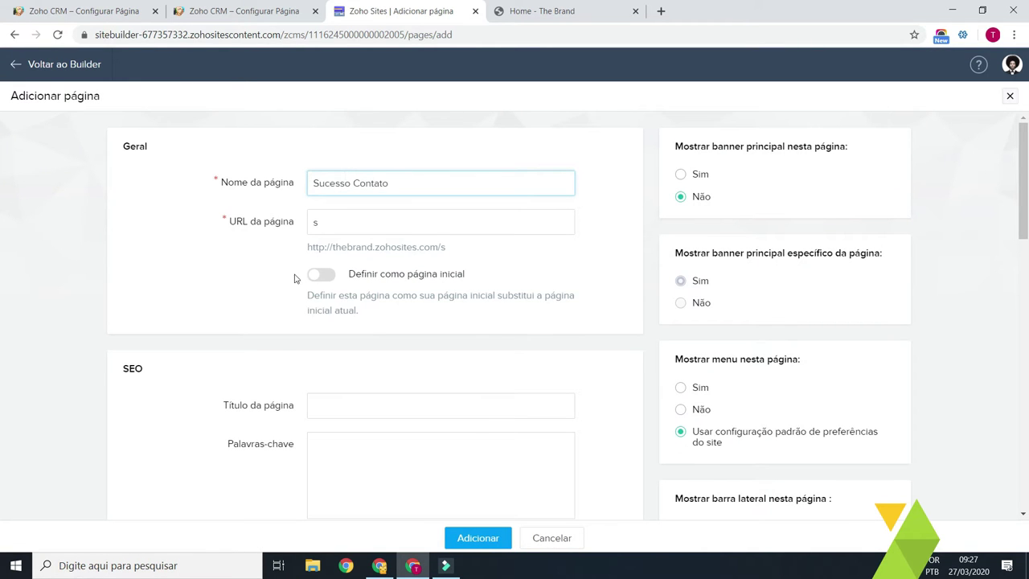
{"action": "left_click", "coordinate": [457, 227]}
{"action": "scroll", "coordinate": [395, 283], "scroll_direction": "down", "scroll_amount": 3}
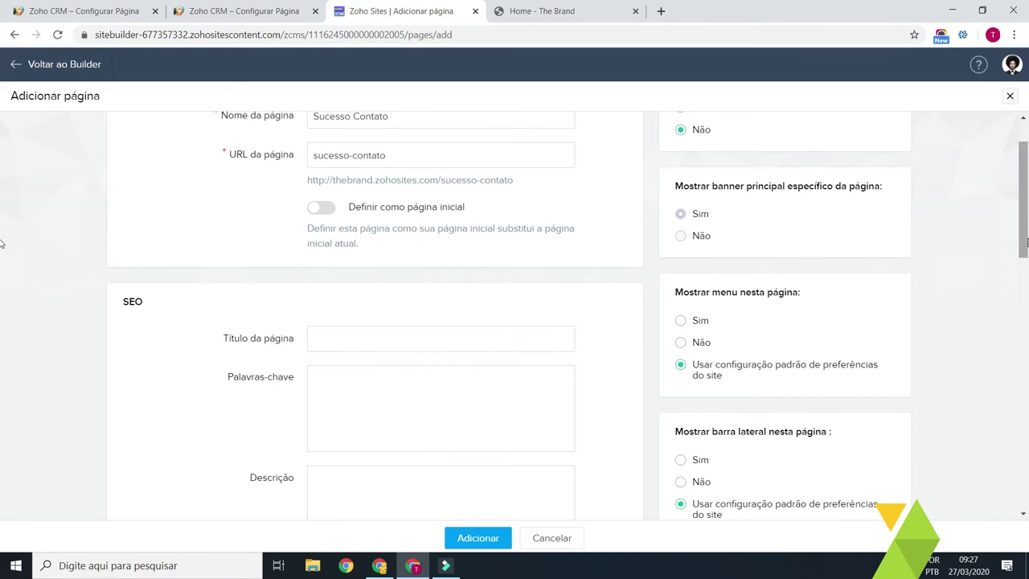
{"action": "scroll", "coordinate": [241, 386], "scroll_direction": "down", "scroll_amount": 5}
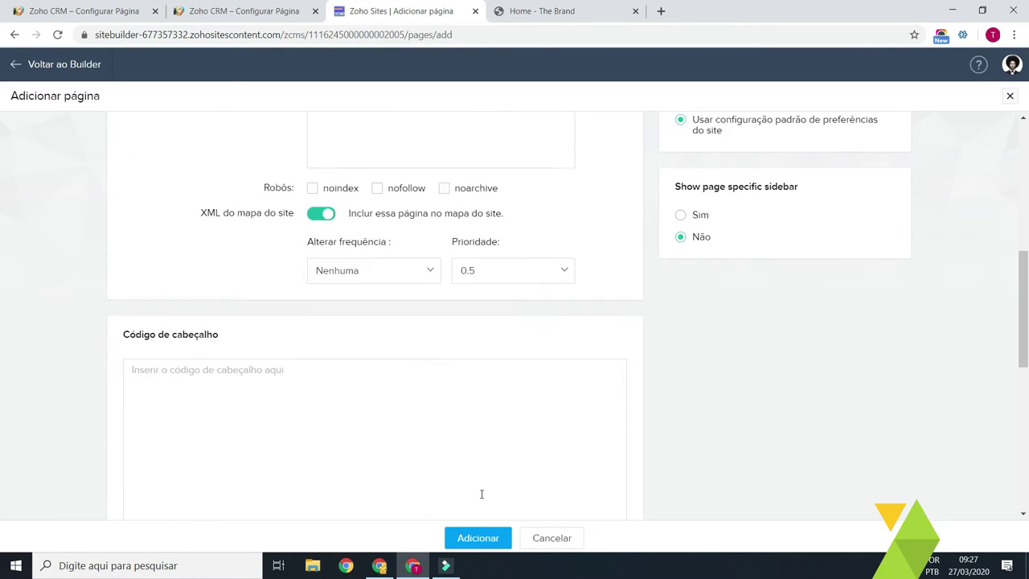
{"action": "left_click", "coordinate": [490, 539]}
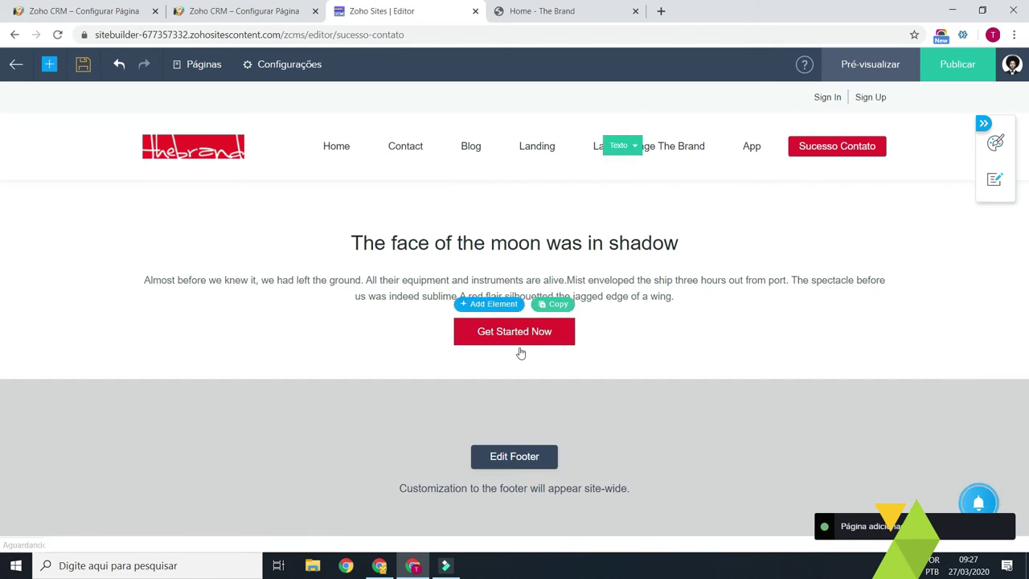
Step: Replace the new page's heading text with "Obrigado por entrar em contat!"
{"action": "left_click", "coordinate": [480, 257]}
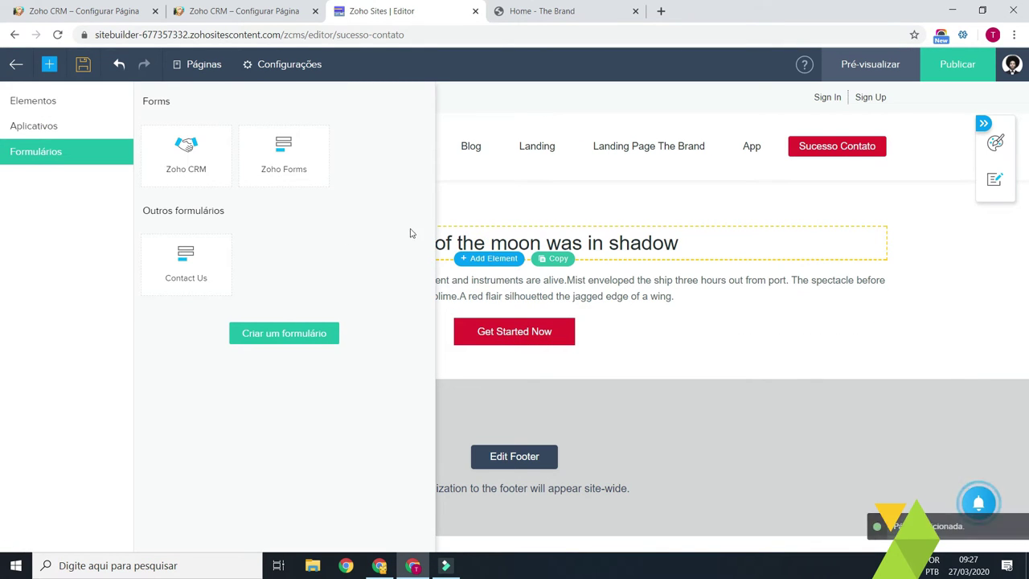
{"action": "left_click", "coordinate": [595, 256]}
{"action": "triple_click", "coordinate": [651, 249]}
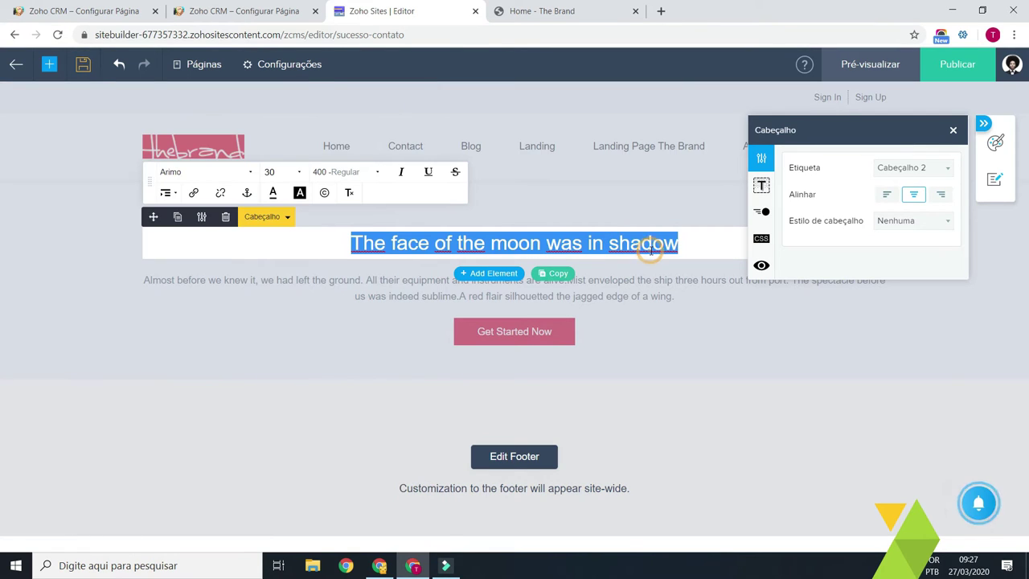
{"action": "type", "text": "Obrigado "}
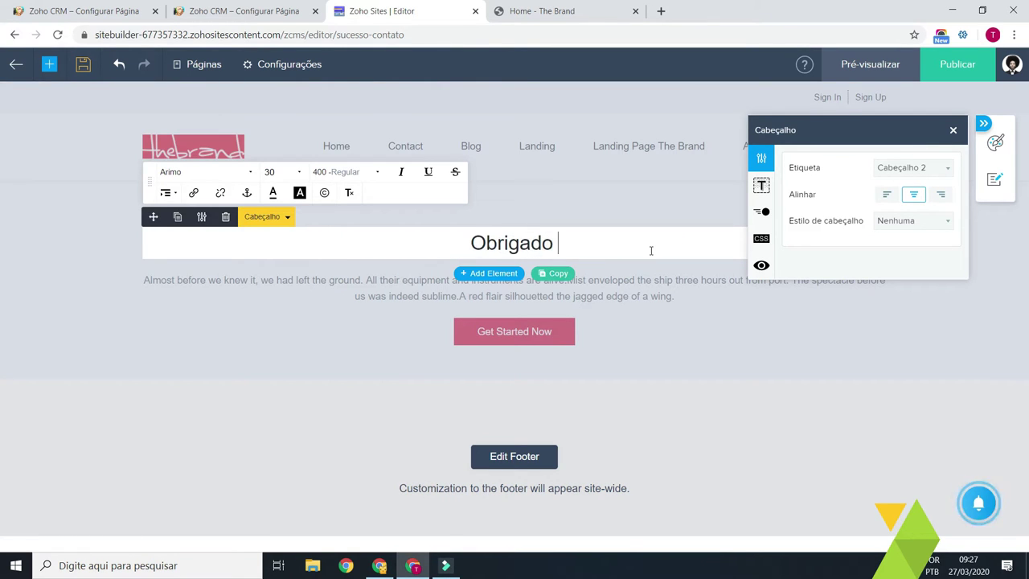
{"action": "type", "text": "por entrar em co"}
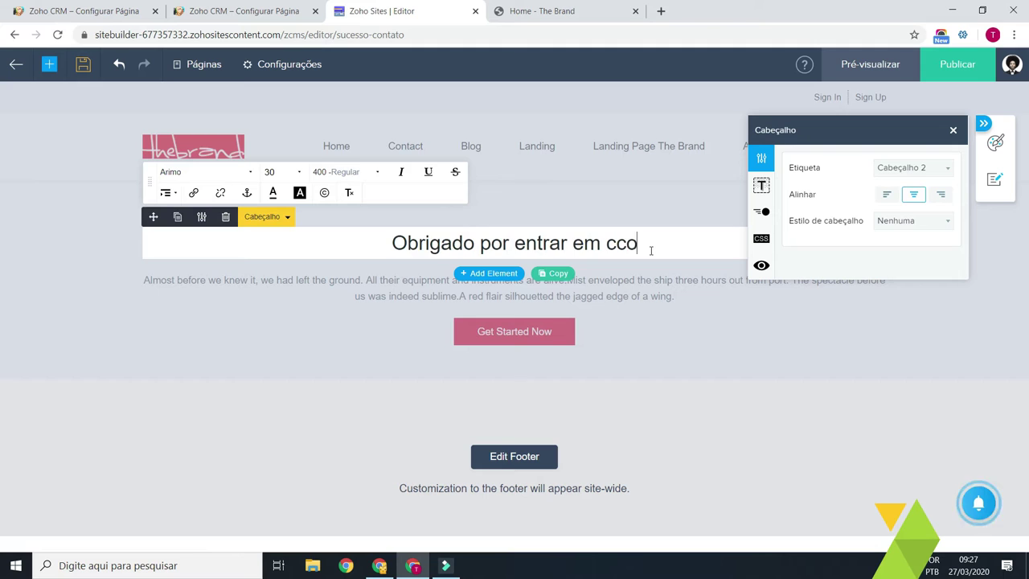
{"action": "type", "text": "ntat!"}
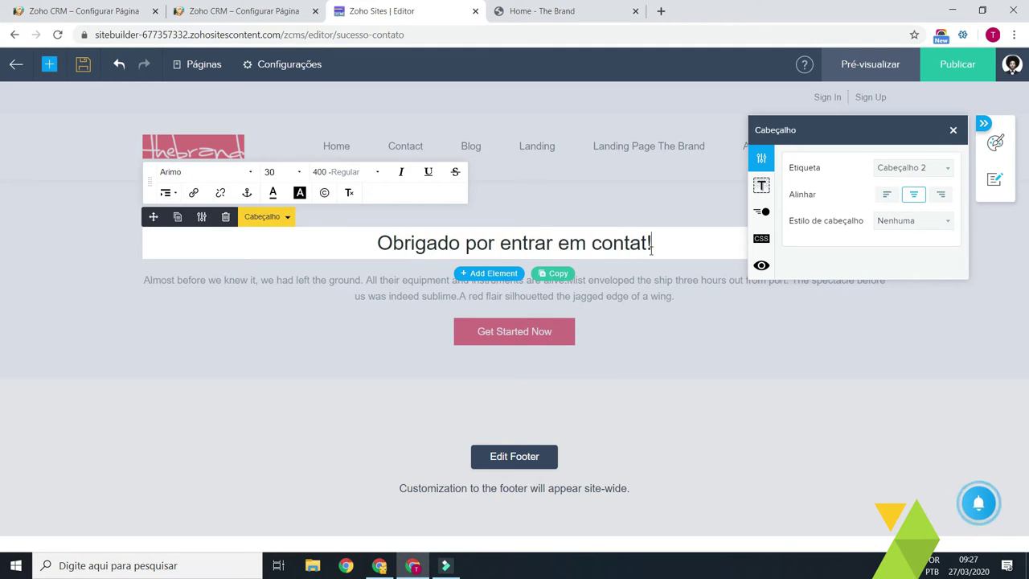
{"action": "left_click", "coordinate": [615, 282]}
{"action": "double_click", "coordinate": [615, 286]}
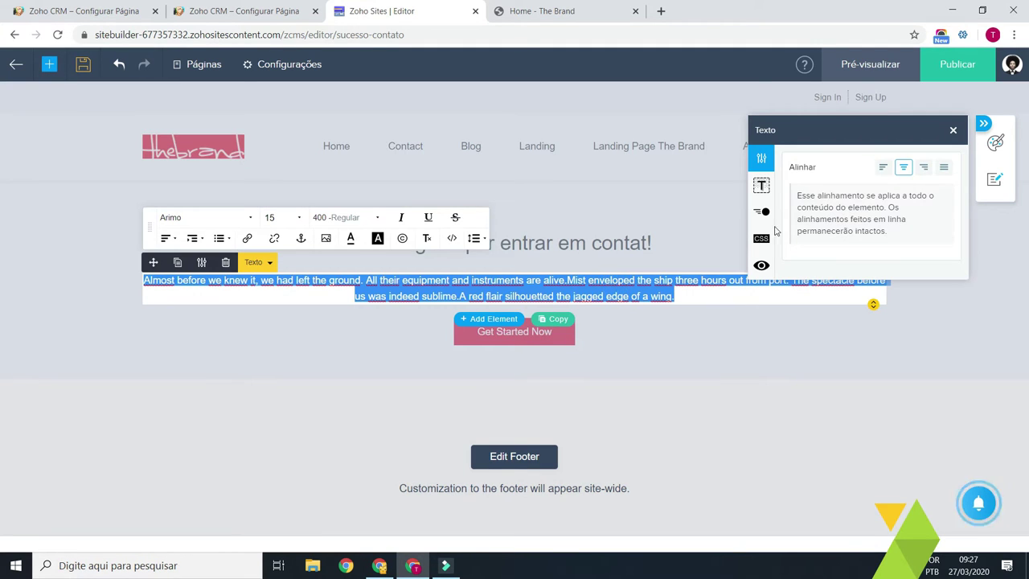
{"action": "left_click", "coordinate": [625, 331]}
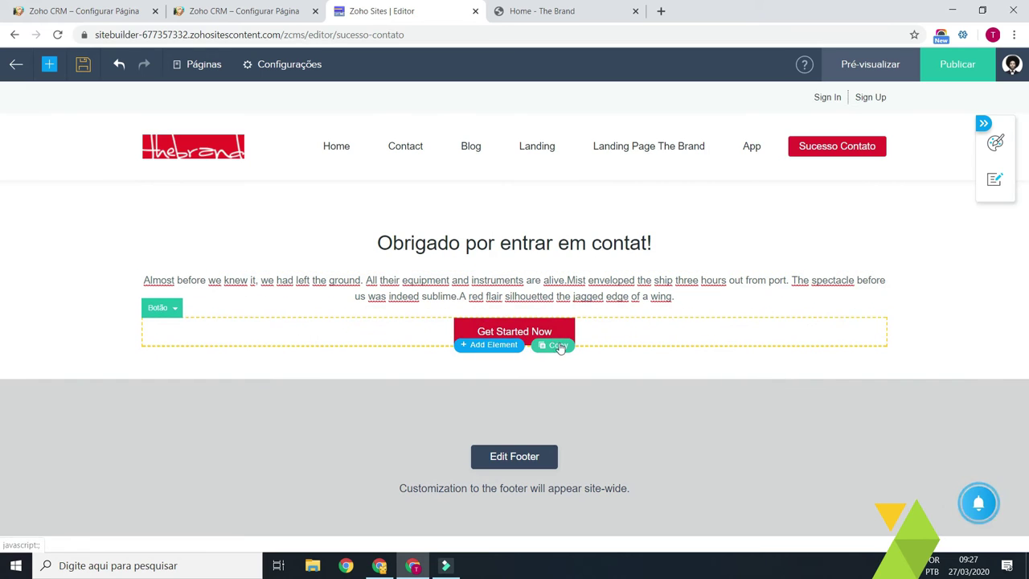
Step: Delete the Get Started Now button from the Sucesso Contato page
{"action": "left_click", "coordinate": [165, 308]}
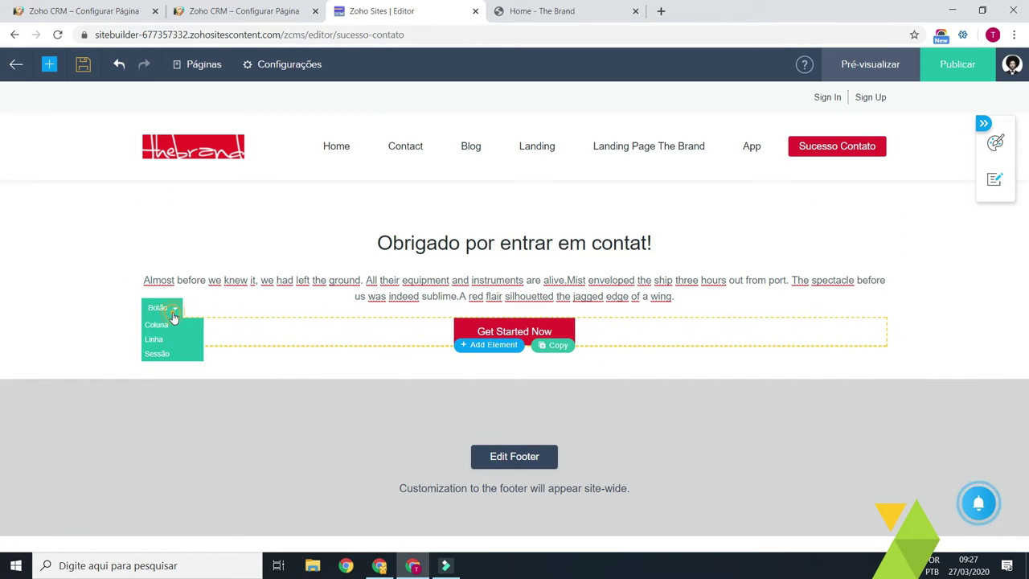
{"action": "left_click", "coordinate": [172, 318]}
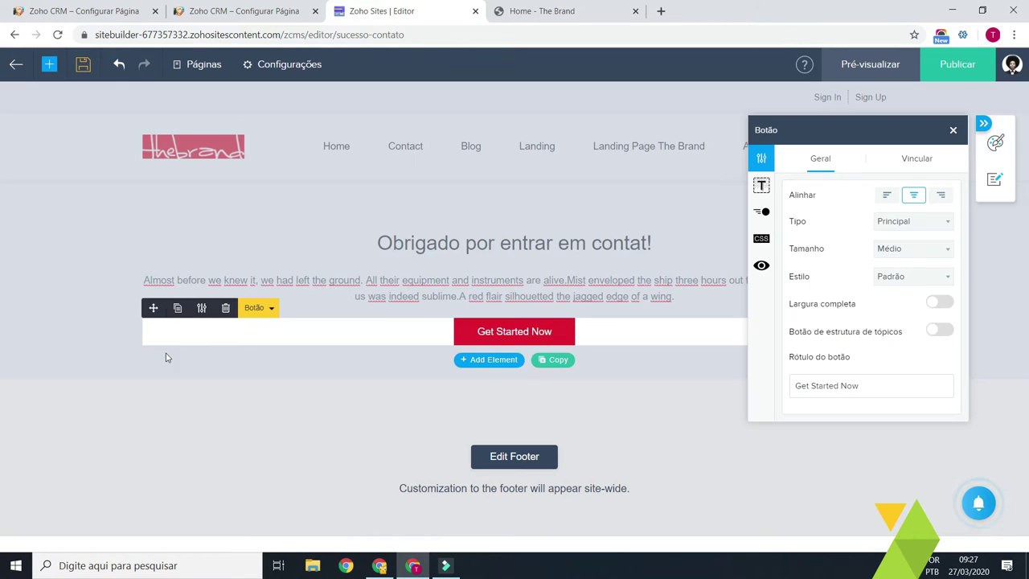
{"action": "left_click", "coordinate": [953, 130]}
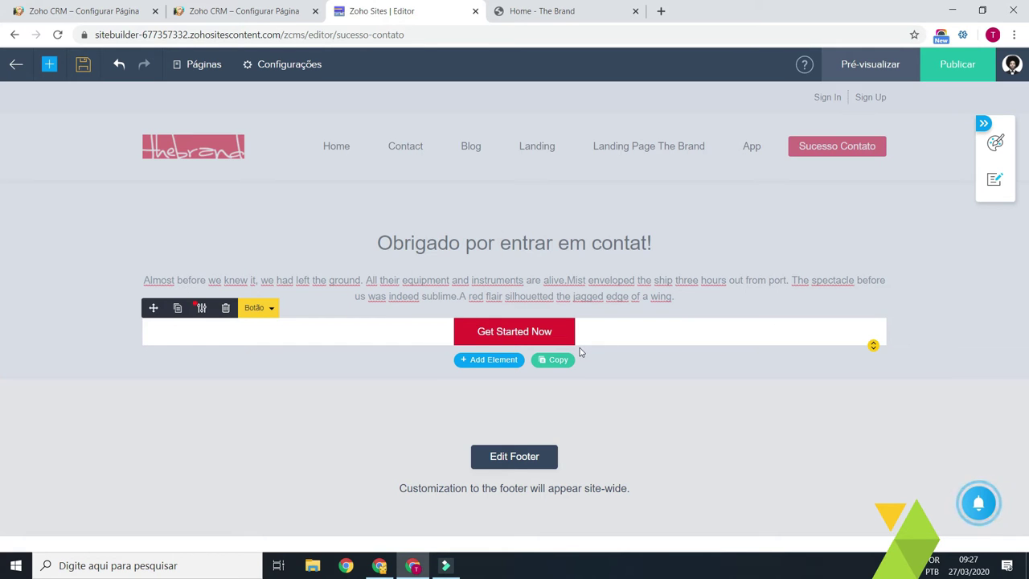
{"action": "left_click", "coordinate": [226, 310]}
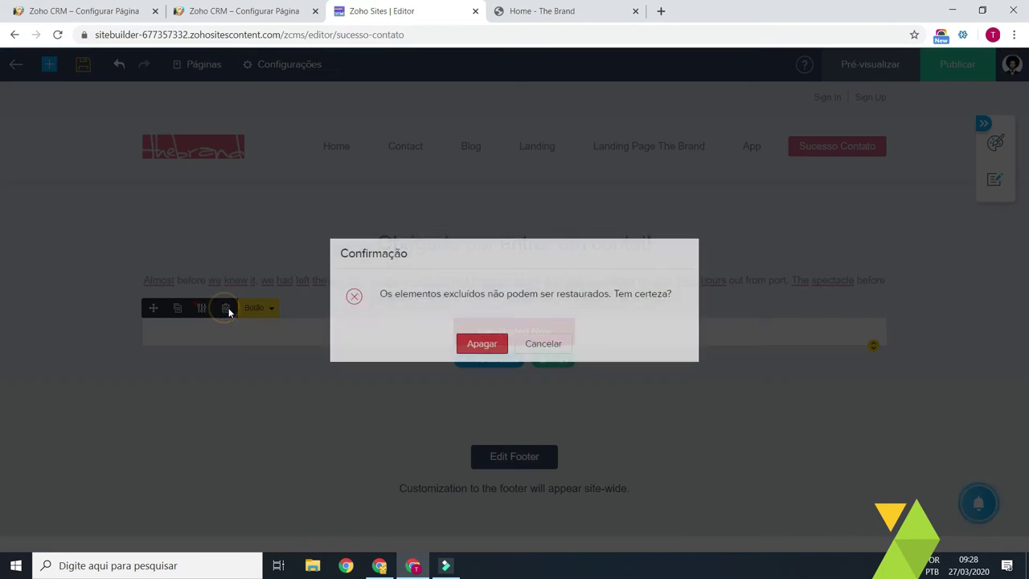
{"action": "left_click", "coordinate": [497, 349]}
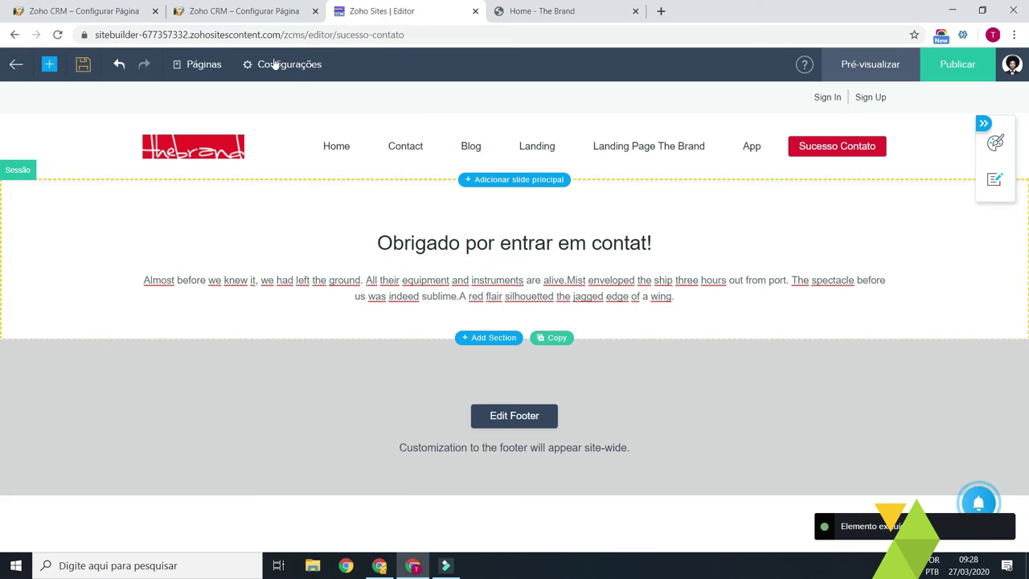
Step: Correct the Sucesso Contato page's heading to "Obrigado por entrar em contato!" and publish the site
{"action": "left_click", "coordinate": [519, 239]}
{"action": "left_click", "coordinate": [629, 242]}
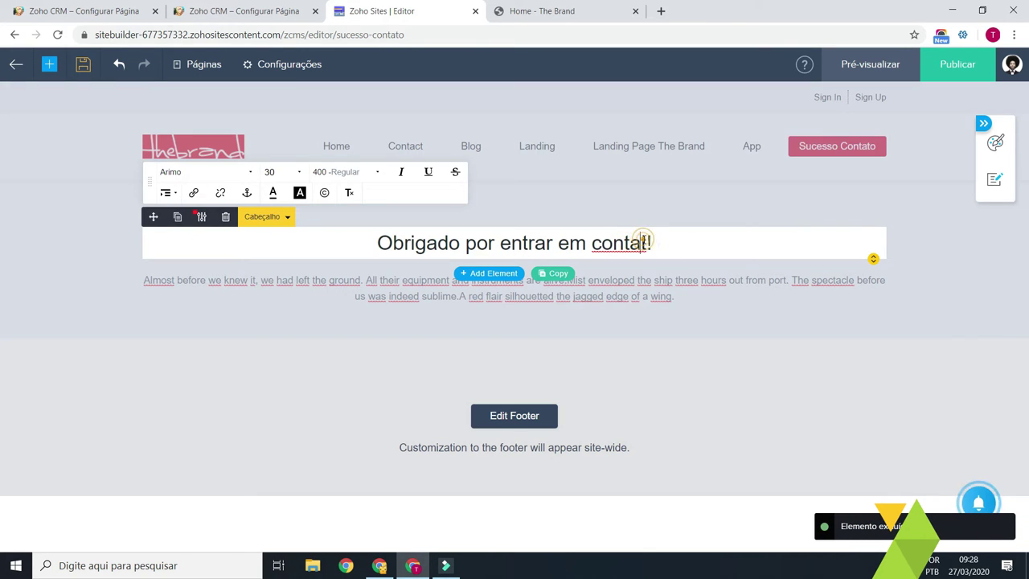
{"action": "left_click", "coordinate": [648, 243]}
{"action": "type", "text": "o"}
{"action": "left_click", "coordinate": [595, 220]}
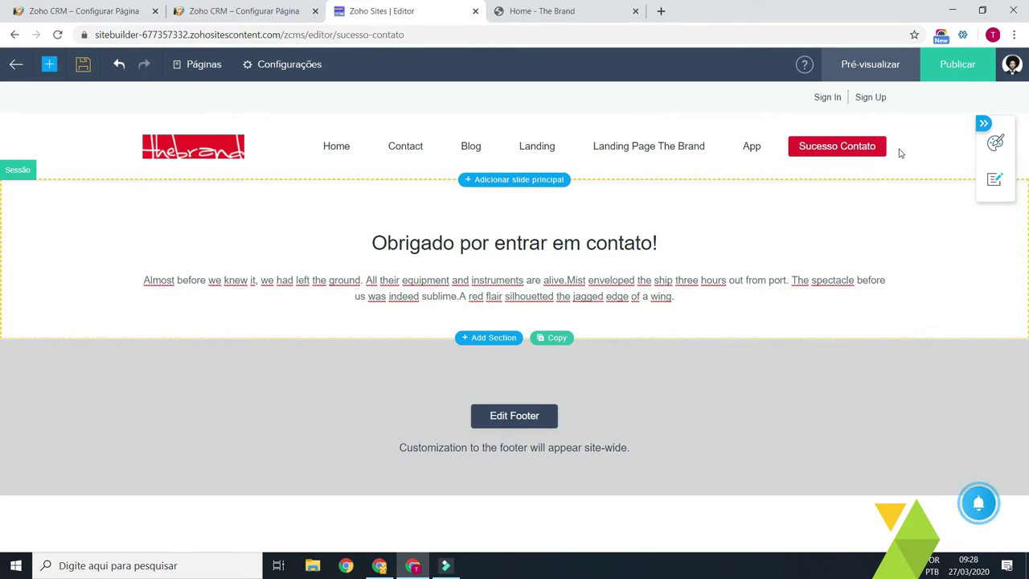
{"action": "left_click", "coordinate": [951, 67]}
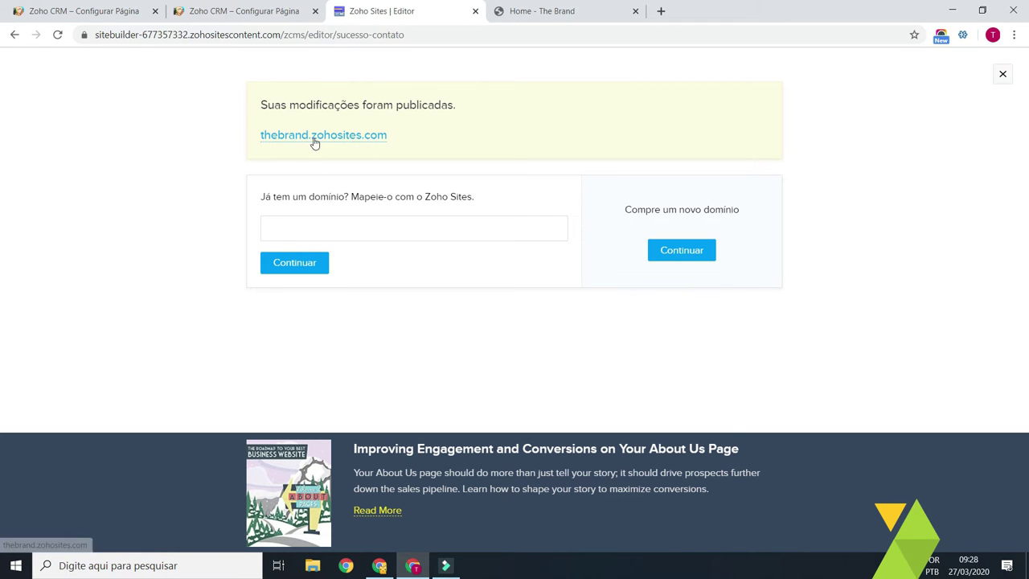
{"action": "left_click", "coordinate": [1002, 73]}
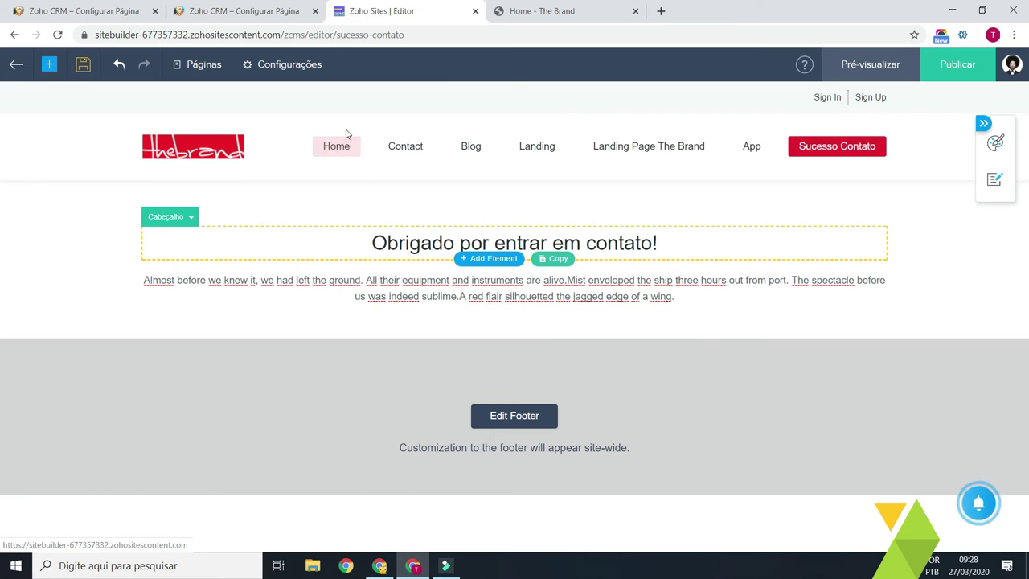
Step: Open the page information of Sucesso Contato from the site's page list and copy its full URL
{"action": "left_click", "coordinate": [203, 64]}
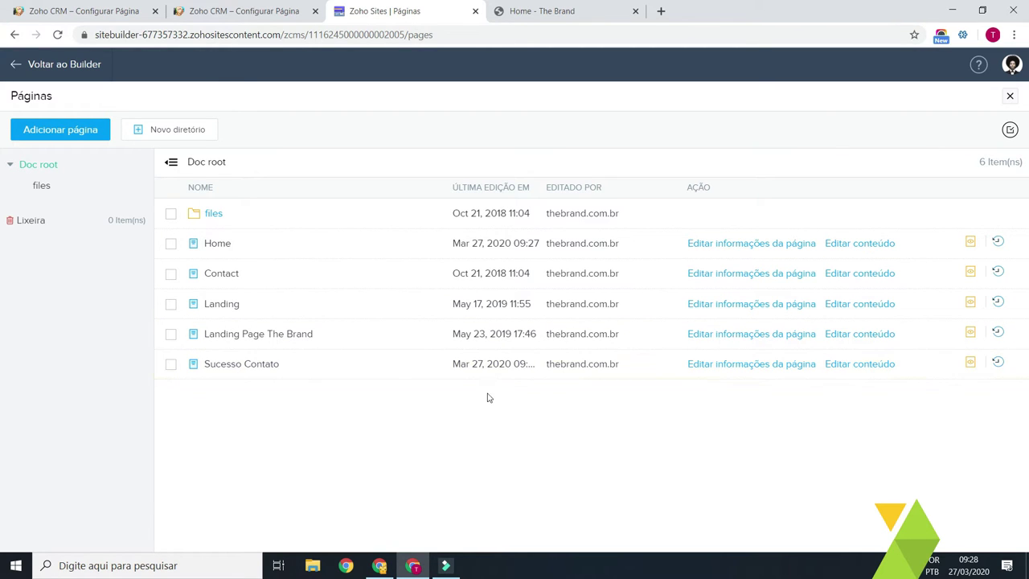
{"action": "right_click", "coordinate": [789, 371]}
{"action": "left_click", "coordinate": [720, 413]}
{"action": "left_click", "coordinate": [758, 365]}
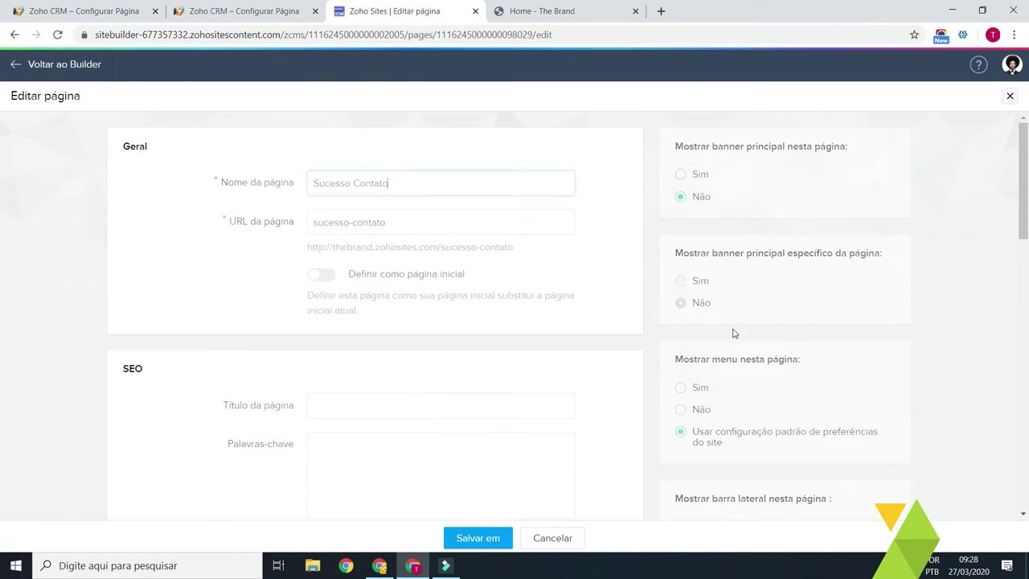
{"action": "left_click_drag", "start_coordinate": [537, 256], "coordinate": [299, 249]}
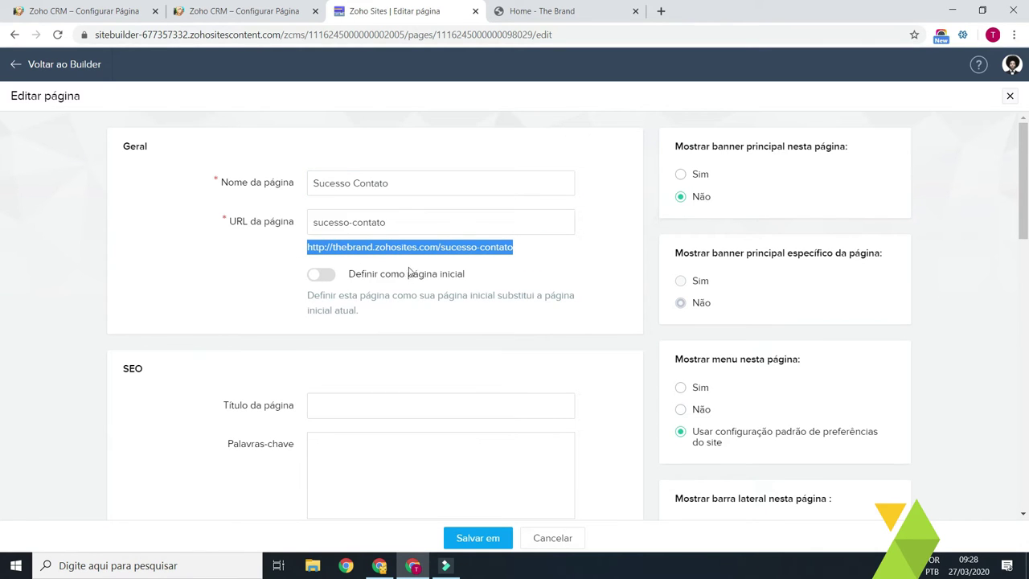
{"action": "left_click", "coordinate": [89, 8]}
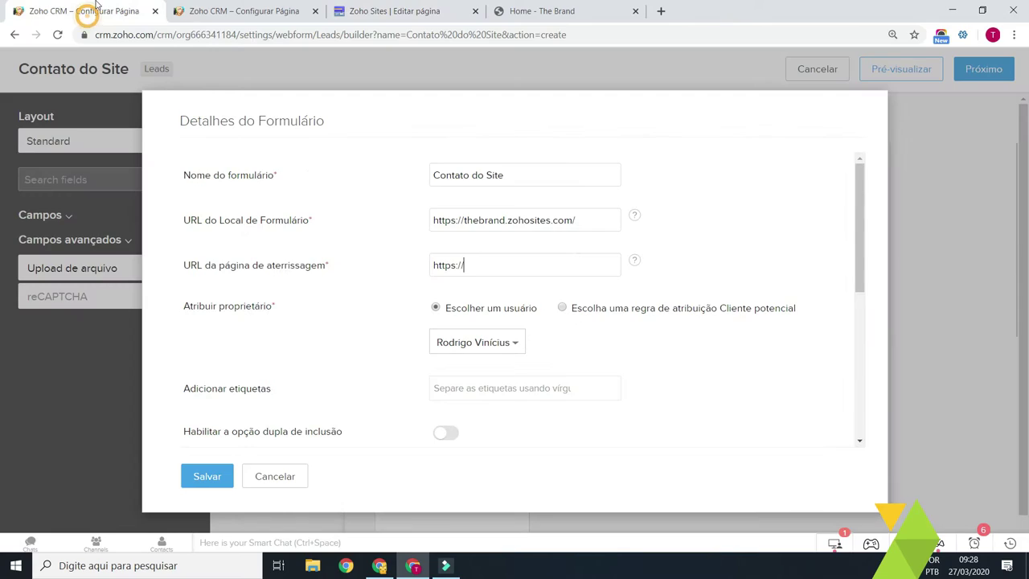
{"action": "left_click", "coordinate": [508, 265]}
{"action": "triple_click", "coordinate": [484, 266]}
{"action": "type", "text": "http://thebrand.zohosites.com/somos-contato"}
{"action": "left_click", "coordinate": [368, 303]}
{"action": "scroll", "coordinate": [522, 310], "scroll_direction": "down", "scroll_amount": 2}
{"action": "scroll", "coordinate": [522, 310], "scroll_direction": "up", "scroll_amount": 2}
{"action": "left_click", "coordinate": [535, 266]}
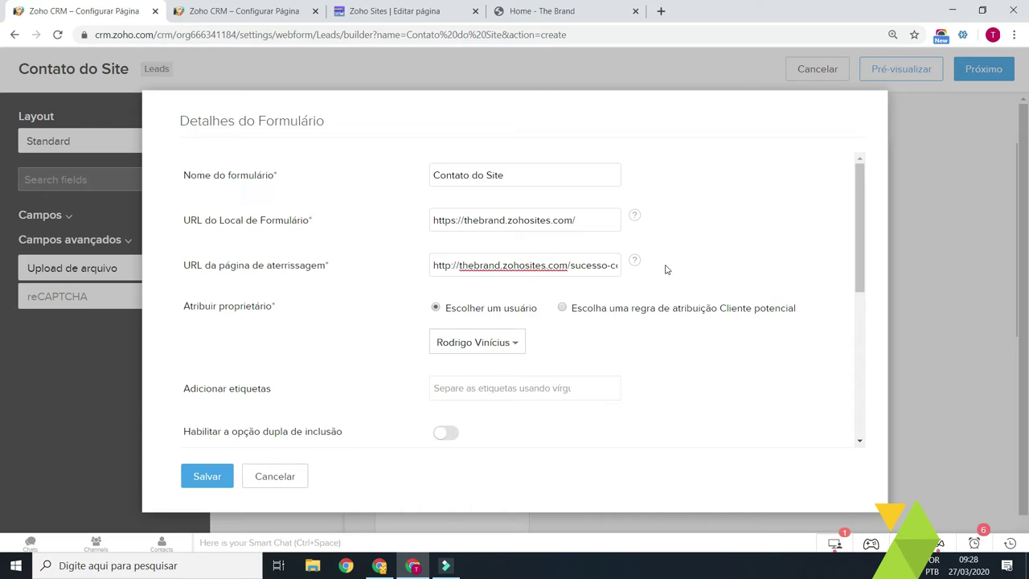
{"action": "left_click", "coordinate": [589, 222]}
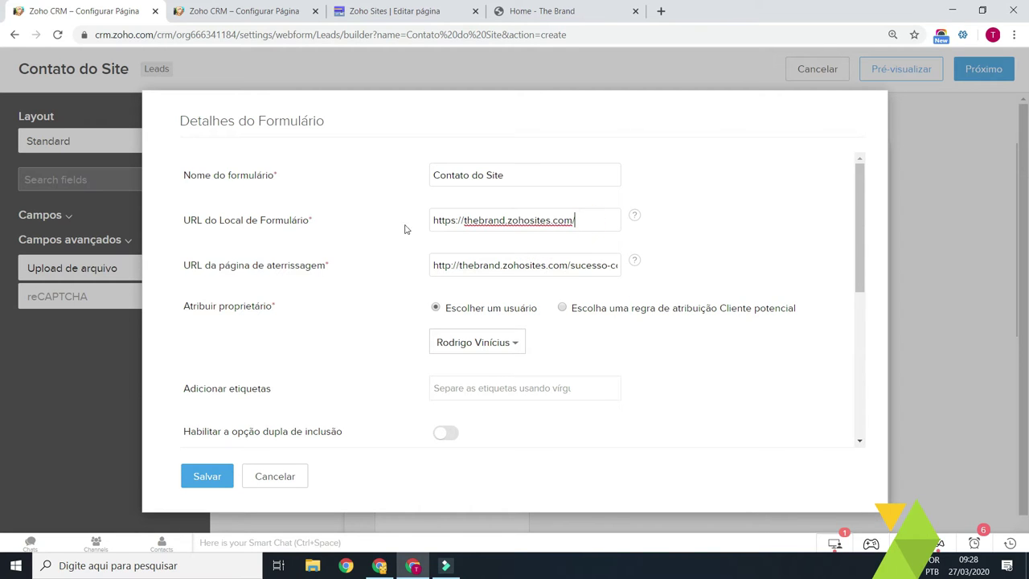
{"action": "triple_click", "coordinate": [455, 221]}
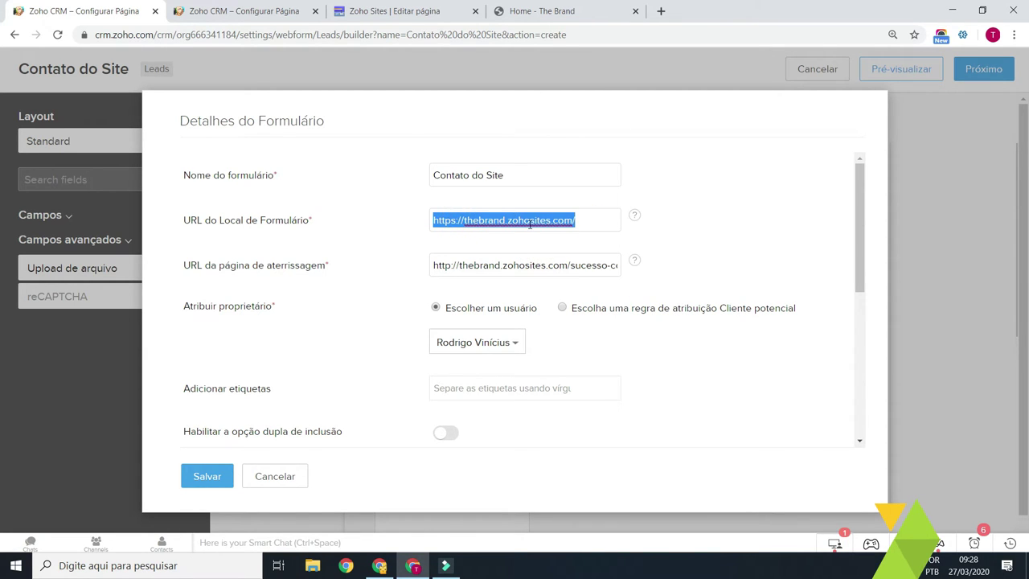
{"action": "left_click", "coordinate": [684, 241]}
Step: Assign the form's leads to a chosen user by picking the owner from the user list
{"action": "left_click_drag", "start_coordinate": [861, 236], "coordinate": [864, 274]}
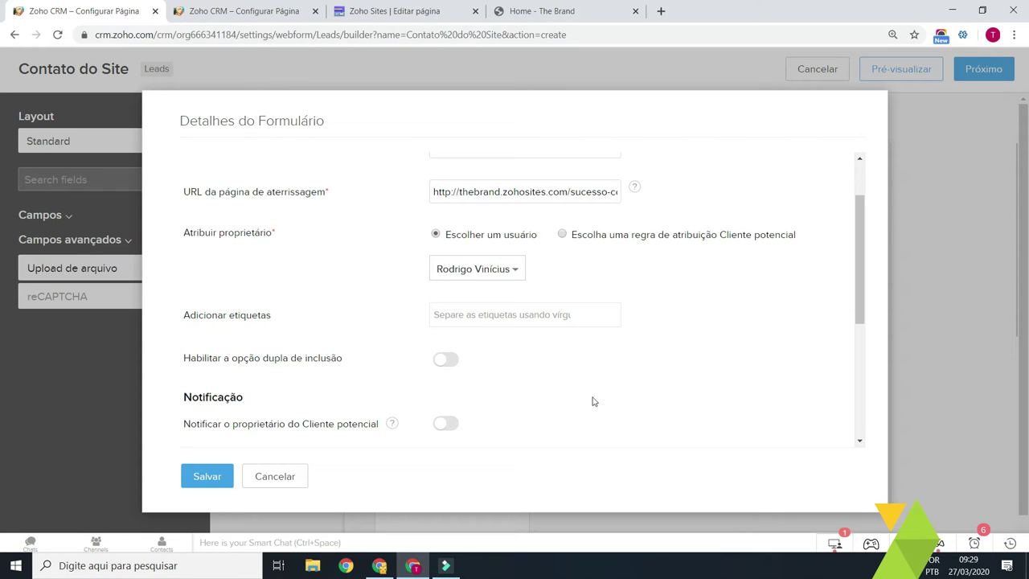
{"action": "left_click", "coordinate": [506, 269]}
{"action": "left_click", "coordinate": [504, 293]}
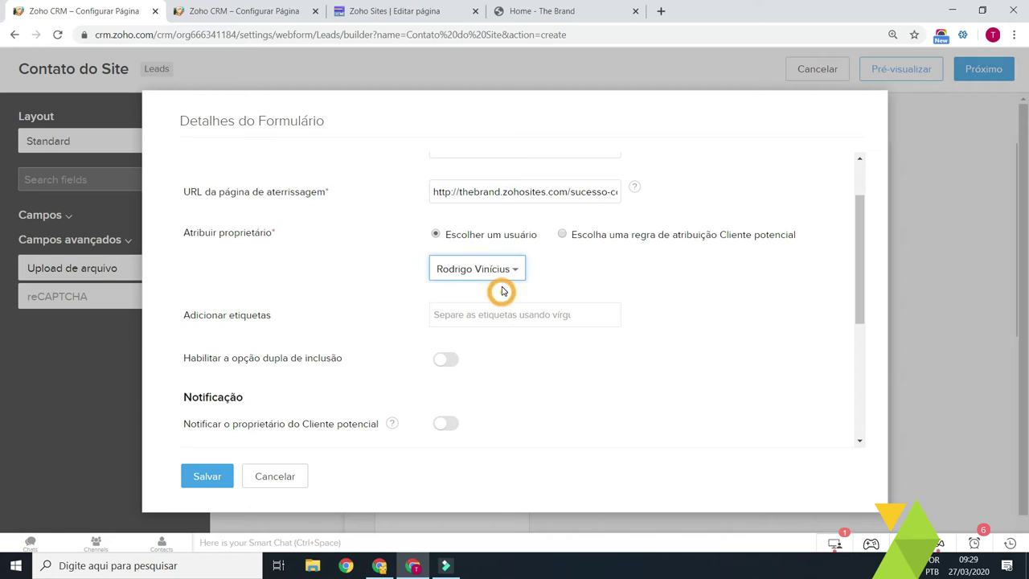
{"action": "left_click", "coordinate": [492, 273]}
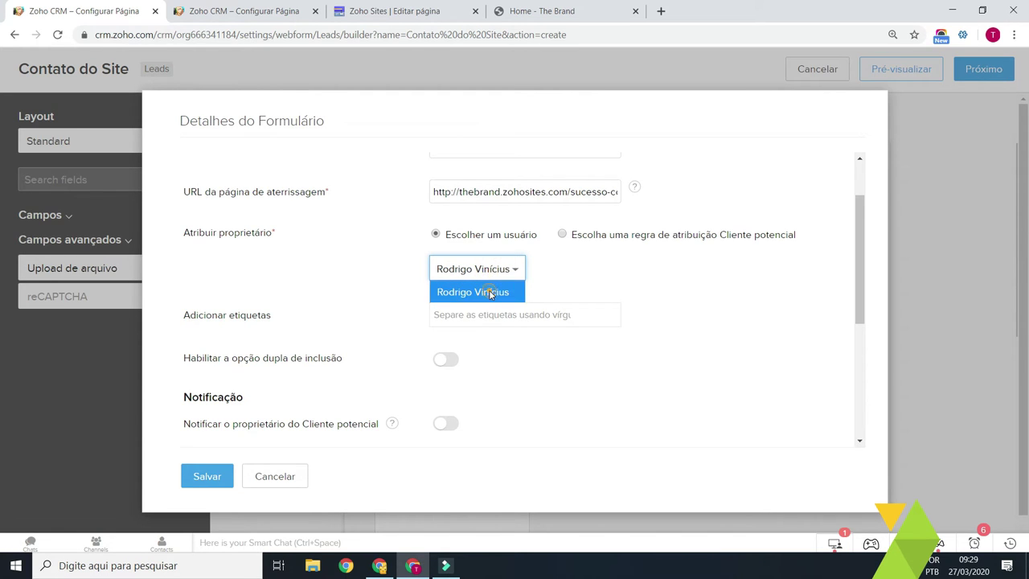
{"action": "left_click", "coordinate": [489, 292]}
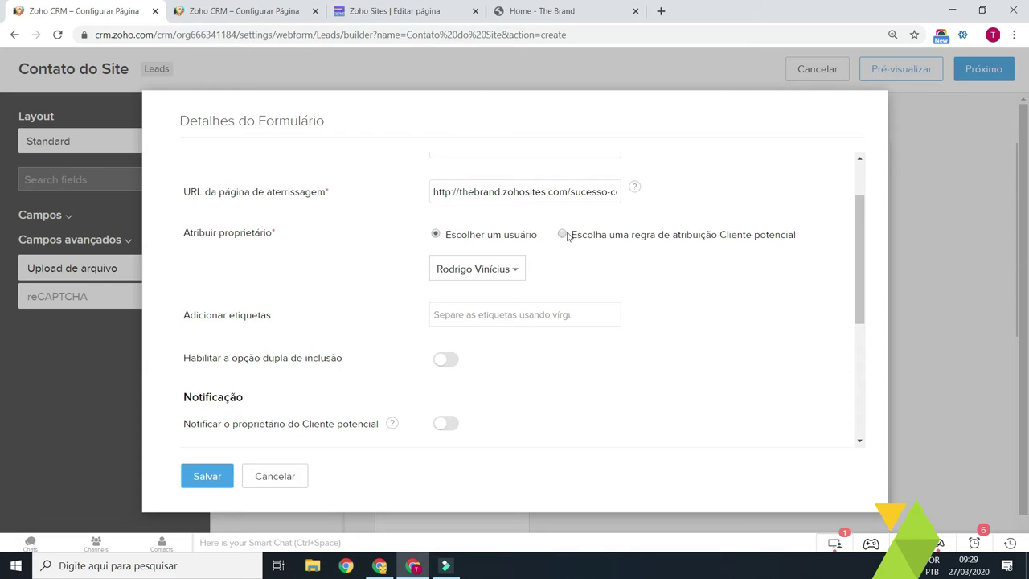
Step: Try the lead assignment rule option for the owner, and restore the assignment to a chosen user
{"action": "left_click", "coordinate": [564, 235]}
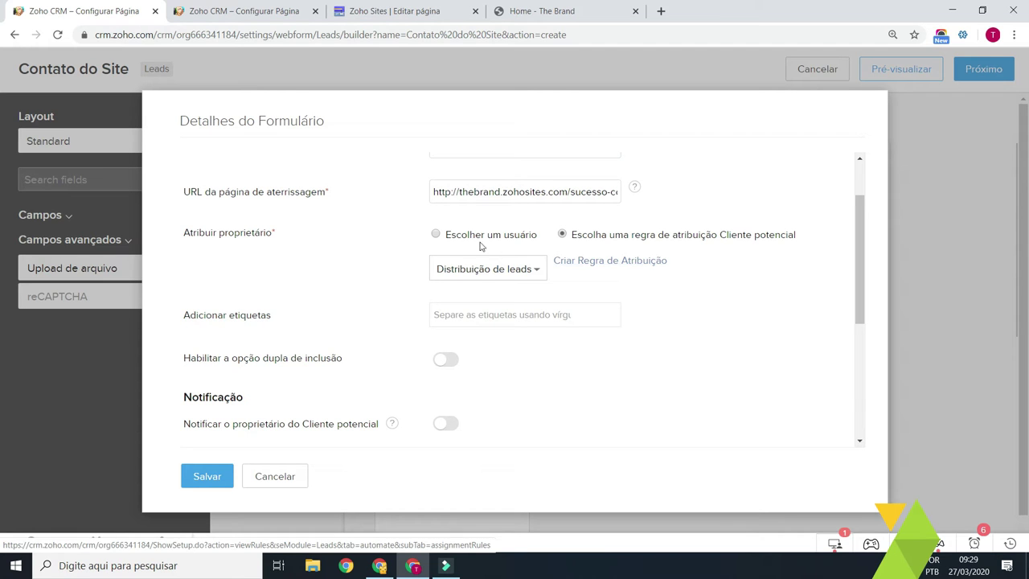
{"action": "left_click", "coordinate": [436, 234]}
{"action": "left_click", "coordinate": [480, 269]}
{"action": "left_click", "coordinate": [500, 292]}
{"action": "left_click", "coordinate": [616, 287]}
Step: Add a new tag named Contato Site to the form's leads
{"action": "scroll", "coordinate": [450, 297], "scroll_direction": "down", "scroll_amount": 1}
{"action": "left_click", "coordinate": [500, 249]}
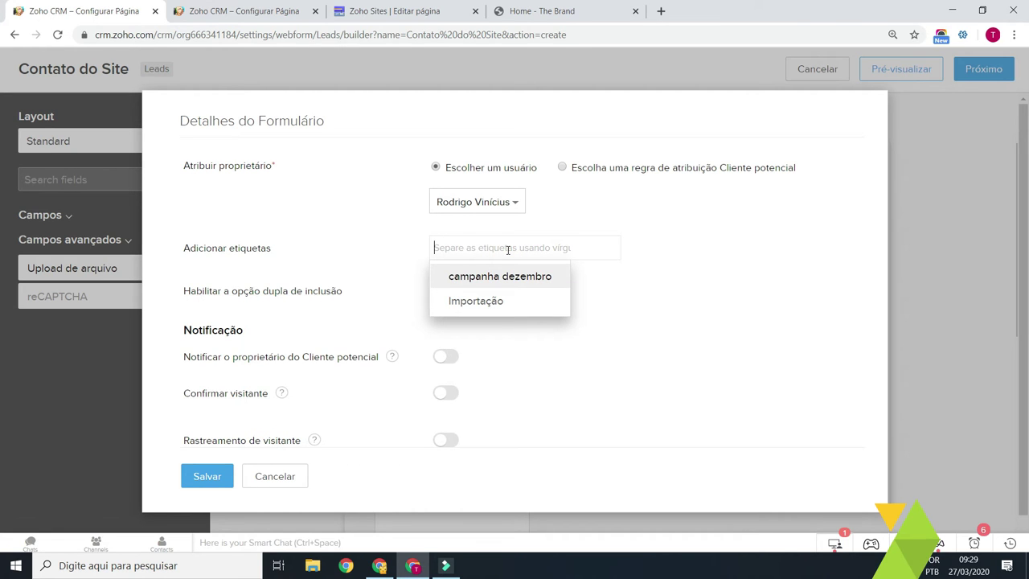
{"action": "type", "text": "Contato do"}
{"action": "key", "text": "BackSpace"}
{"action": "key", "text": "BackSpace"}
{"action": "key", "text": "BackSpace"}
{"action": "type", "text": "Site"}
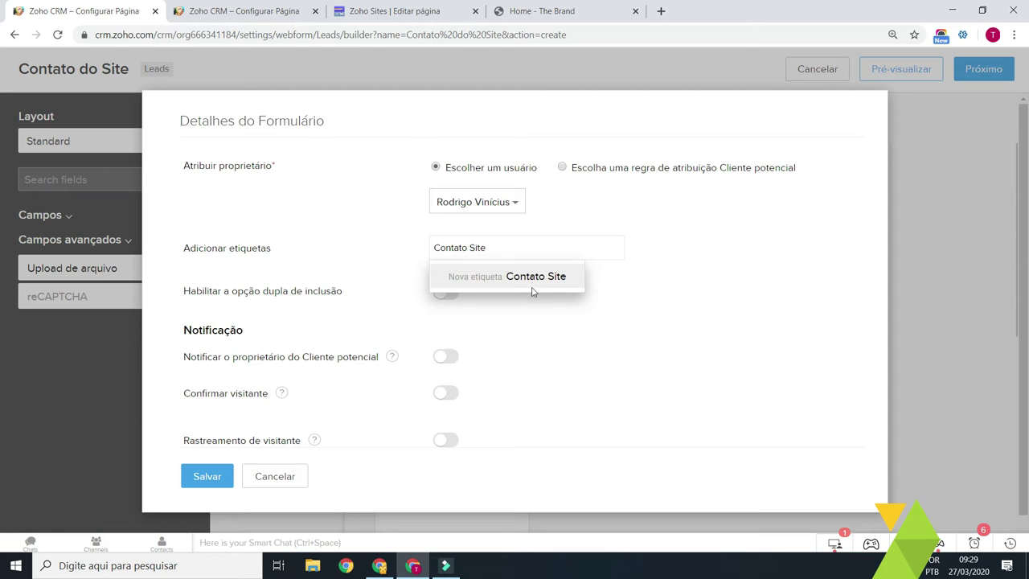
{"action": "left_click", "coordinate": [532, 282]}
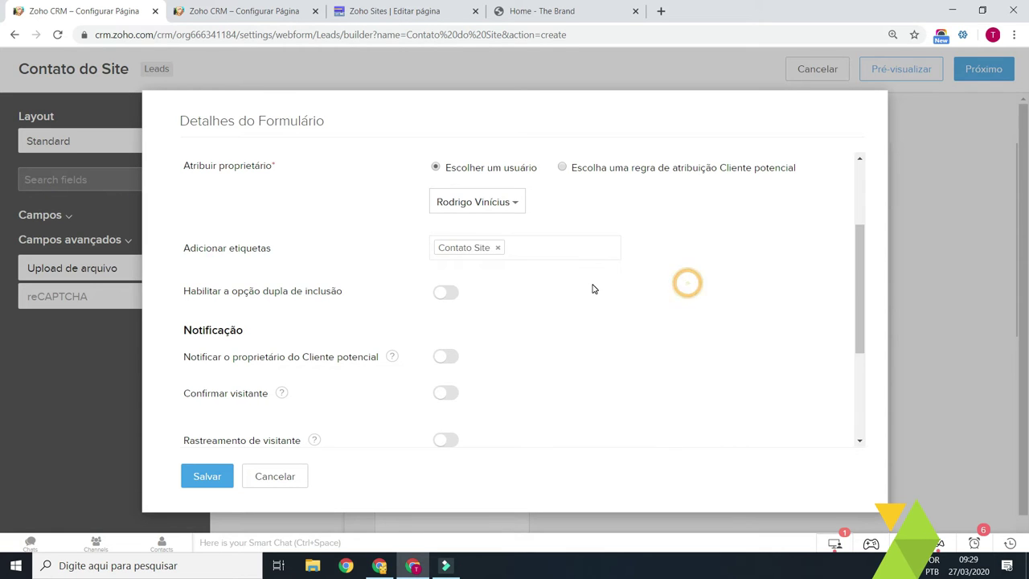
Step: Enable the double opt-in option for the web form
{"action": "scroll", "coordinate": [483, 265], "scroll_direction": "down", "scroll_amount": 2}
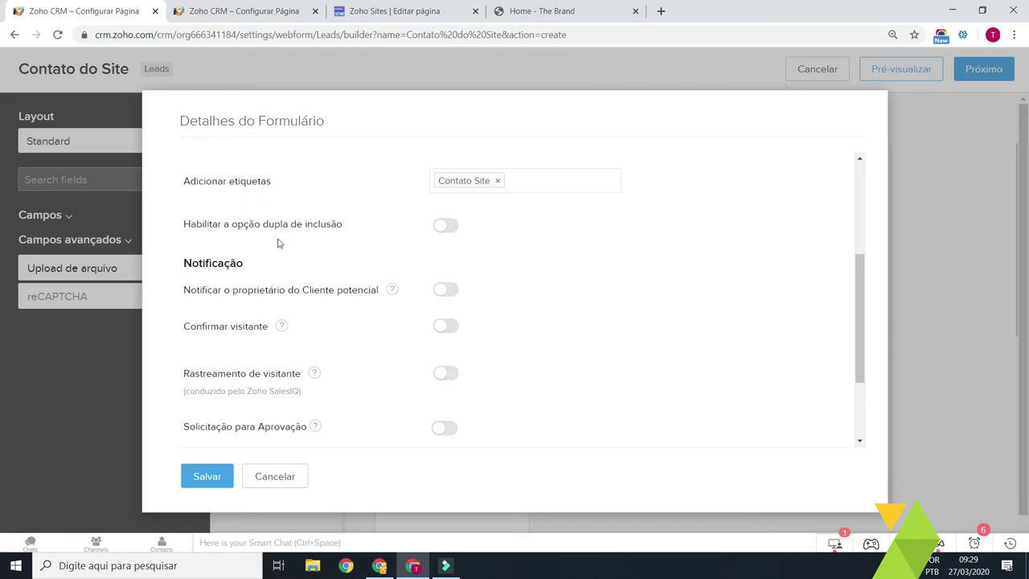
{"action": "left_click", "coordinate": [447, 227]}
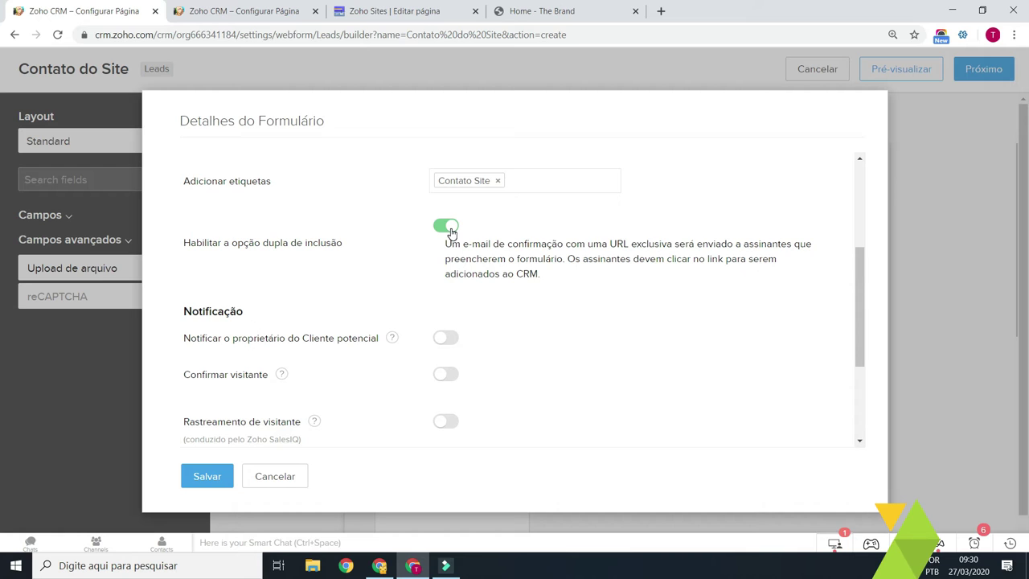
{"action": "left_click", "coordinate": [566, 258]}
{"action": "left_click", "coordinate": [570, 259]}
{"action": "scroll", "coordinate": [606, 305], "scroll_direction": "down", "scroll_amount": 2}
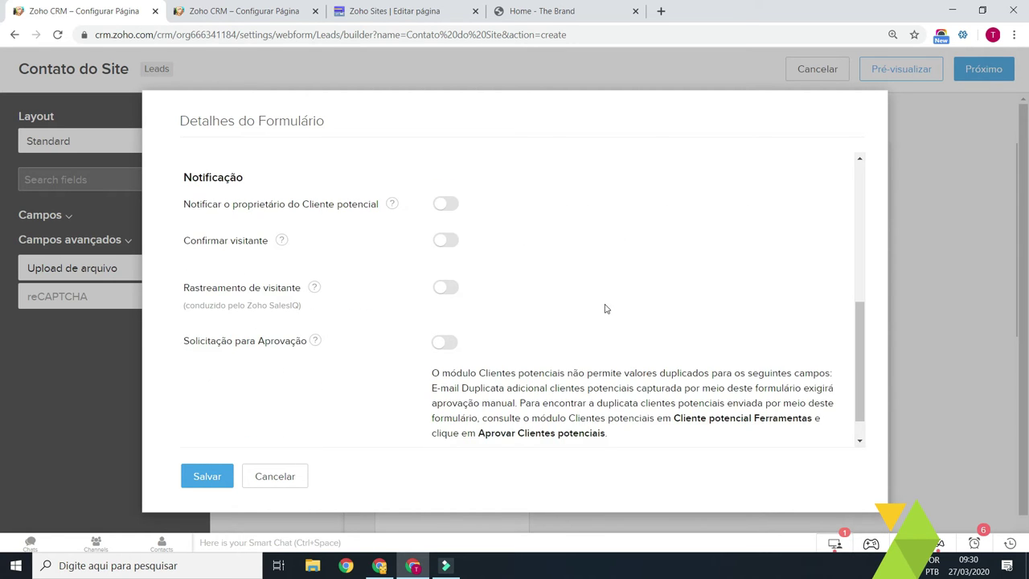
Step: Enable notification of the lead owner with the system-generated message
{"action": "scroll", "coordinate": [593, 295], "scroll_direction": "up", "scroll_amount": 1}
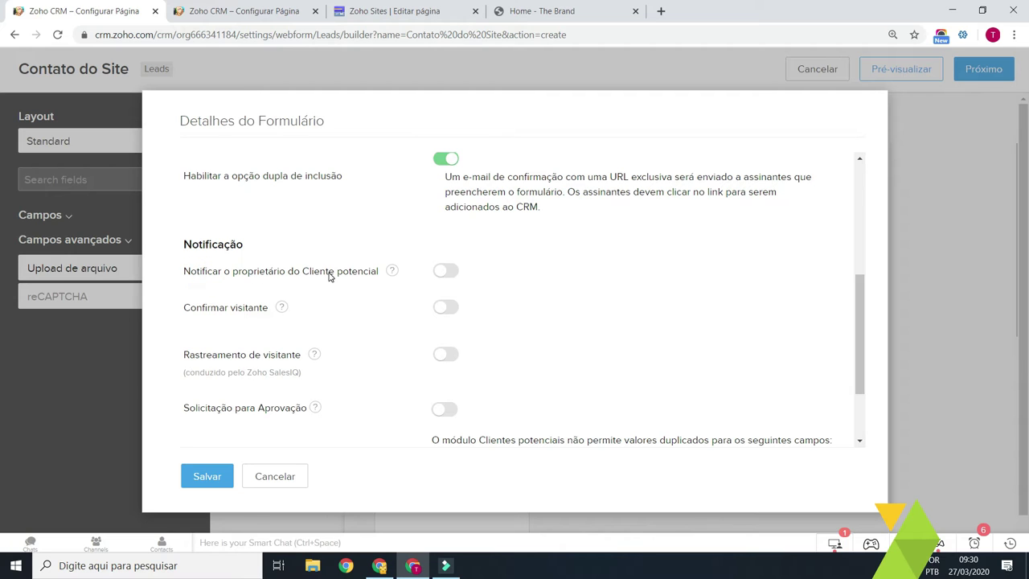
{"action": "left_click", "coordinate": [451, 271]}
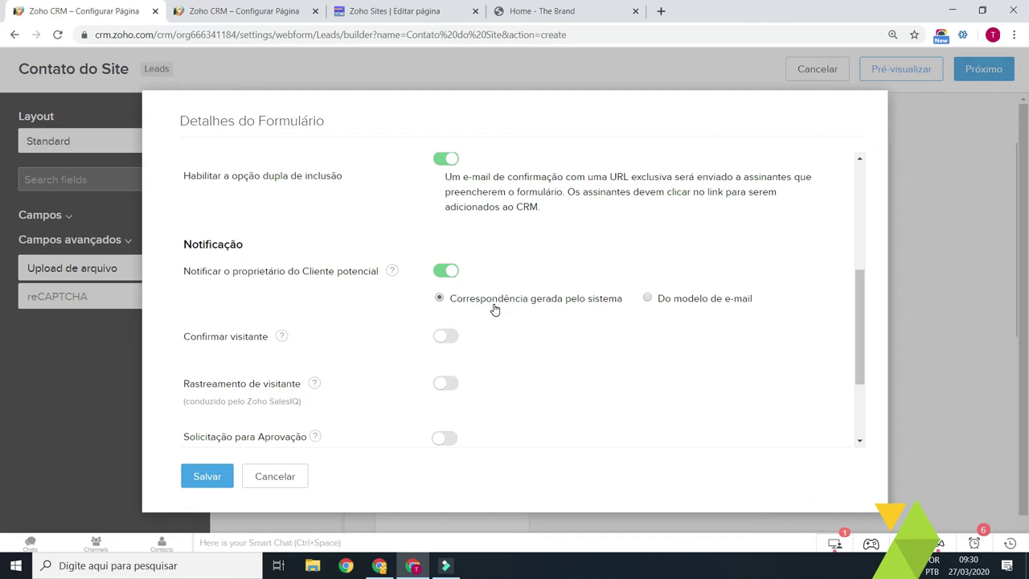
{"action": "scroll", "coordinate": [494, 310], "scroll_direction": "up", "scroll_amount": 3}
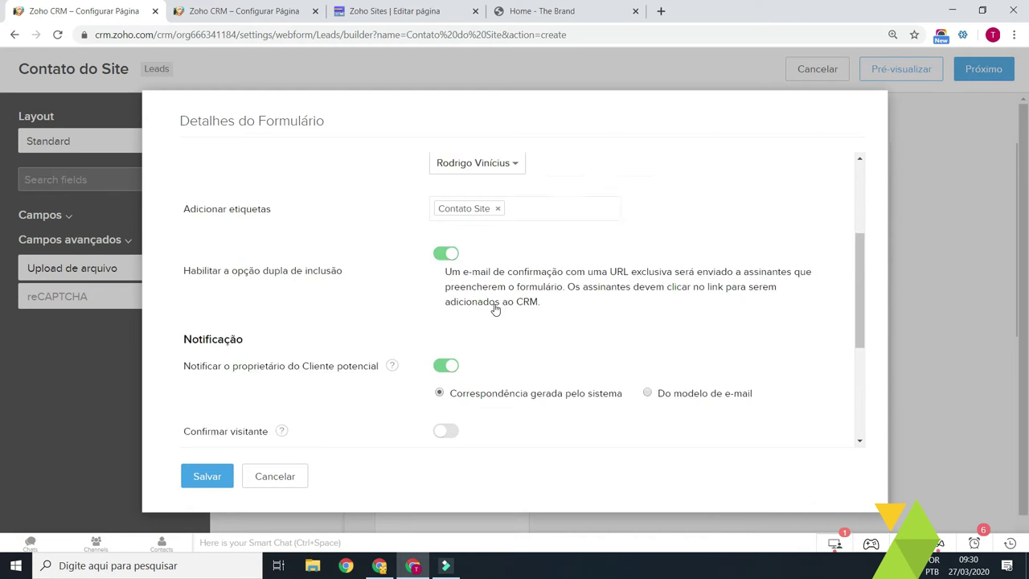
{"action": "scroll", "coordinate": [506, 234], "scroll_direction": "down", "scroll_amount": 1}
{"action": "scroll", "coordinate": [552, 342], "scroll_direction": "down", "scroll_amount": 1}
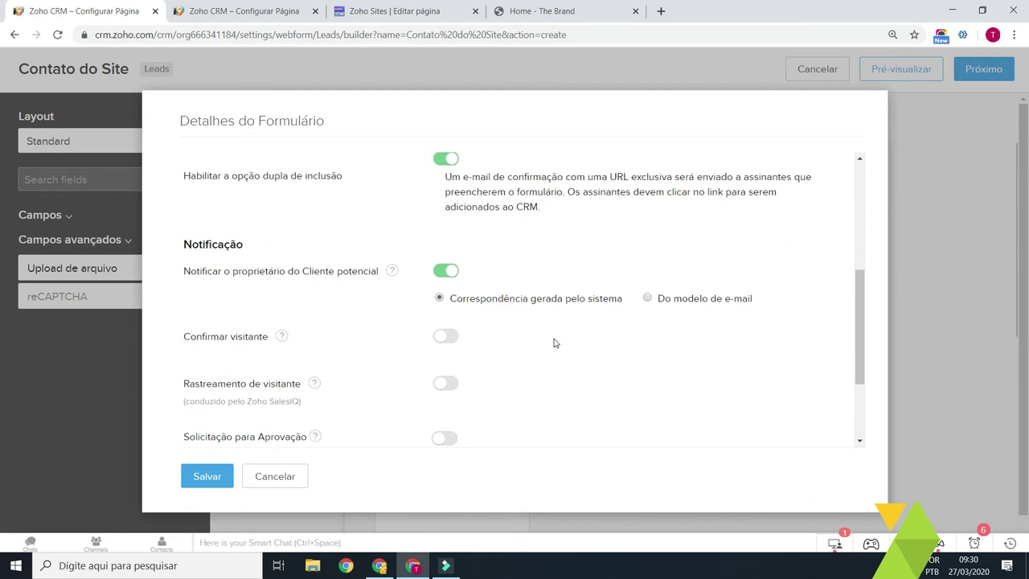
Step: Try the email template option for the owner notification, view the available templates, and return to the system-generated message
{"action": "left_click", "coordinate": [625, 298]}
{"action": "left_click", "coordinate": [647, 299]}
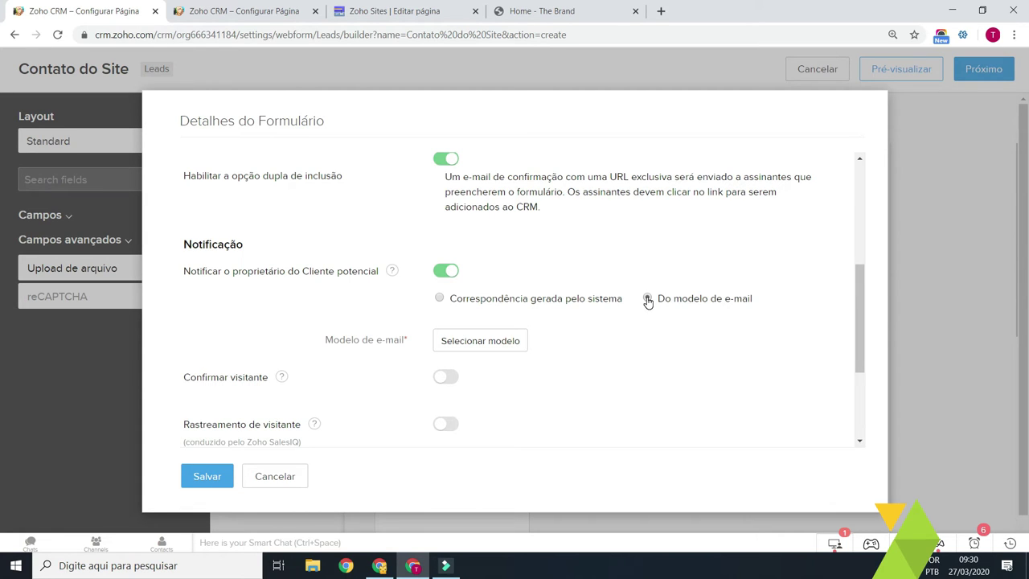
{"action": "left_click", "coordinate": [501, 344]}
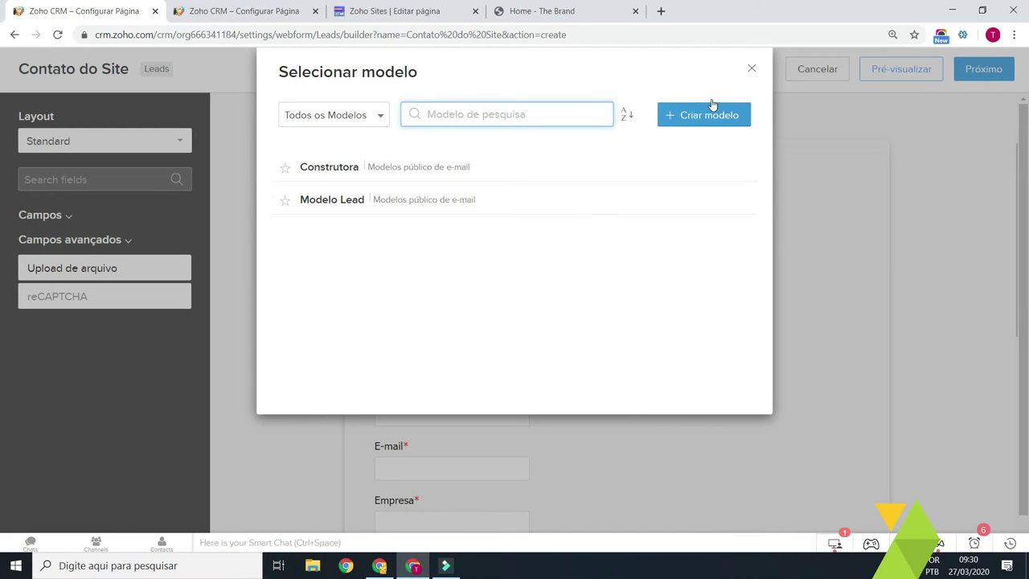
{"action": "left_click", "coordinate": [752, 70]}
{"action": "left_click", "coordinate": [440, 299]}
Step: Enable Confirmar visitante so visitors are answered using the automatic response rule
{"action": "left_click_drag", "start_coordinate": [859, 324], "coordinate": [859, 335]}
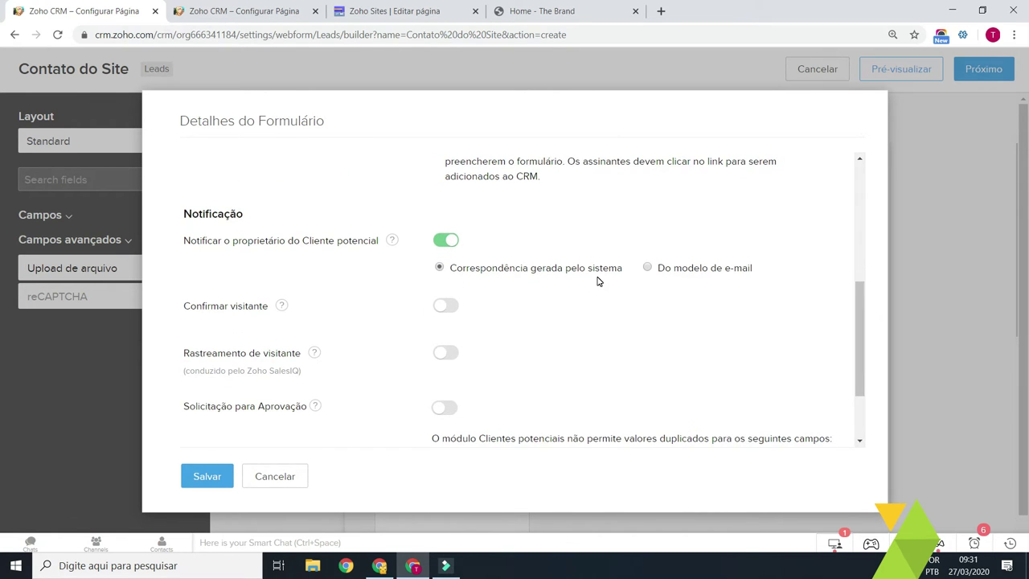
{"action": "left_click_drag", "start_coordinate": [862, 364], "coordinate": [863, 376]}
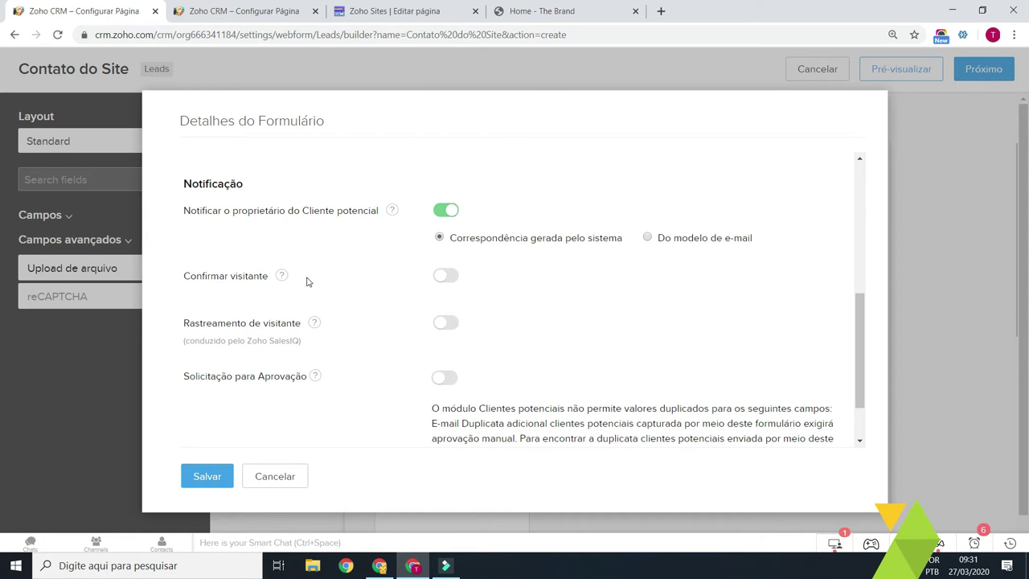
{"action": "mouse_move", "coordinate": [281, 276]}
{"action": "mouse_move", "coordinate": [227, 282]}
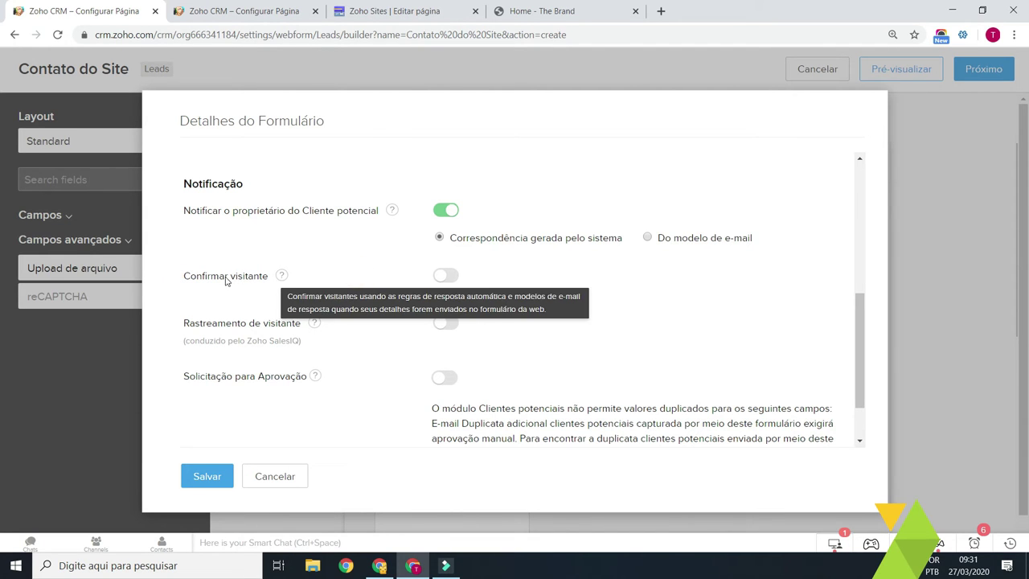
{"action": "left_click", "coordinate": [447, 279]}
{"action": "scroll", "coordinate": [462, 313], "scroll_direction": "up", "scroll_amount": 1}
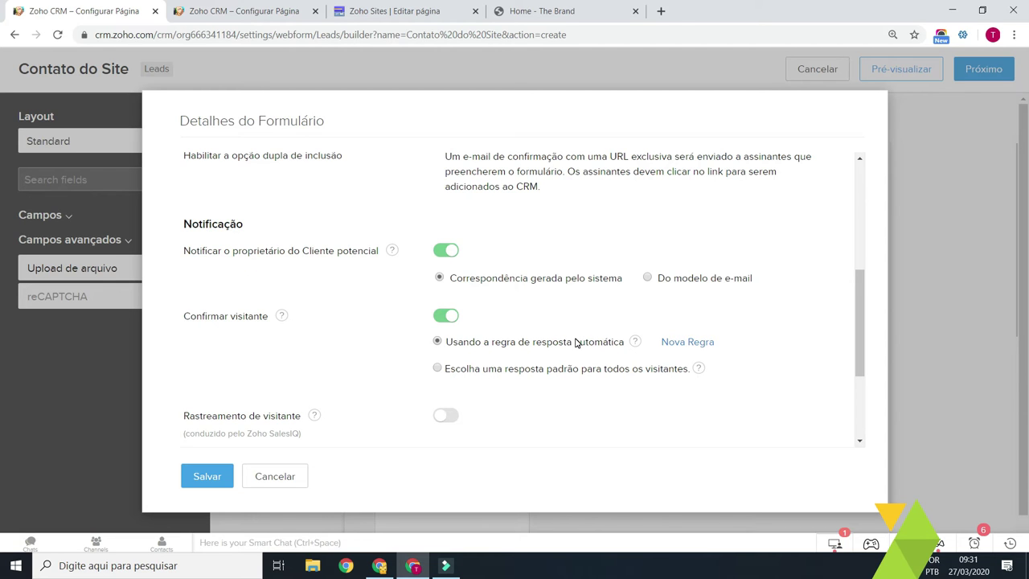
Step: Create a new automatic response rule for Clientes potenciais named Formulário Site Web, make it active and save it
{"action": "left_click", "coordinate": [698, 346]}
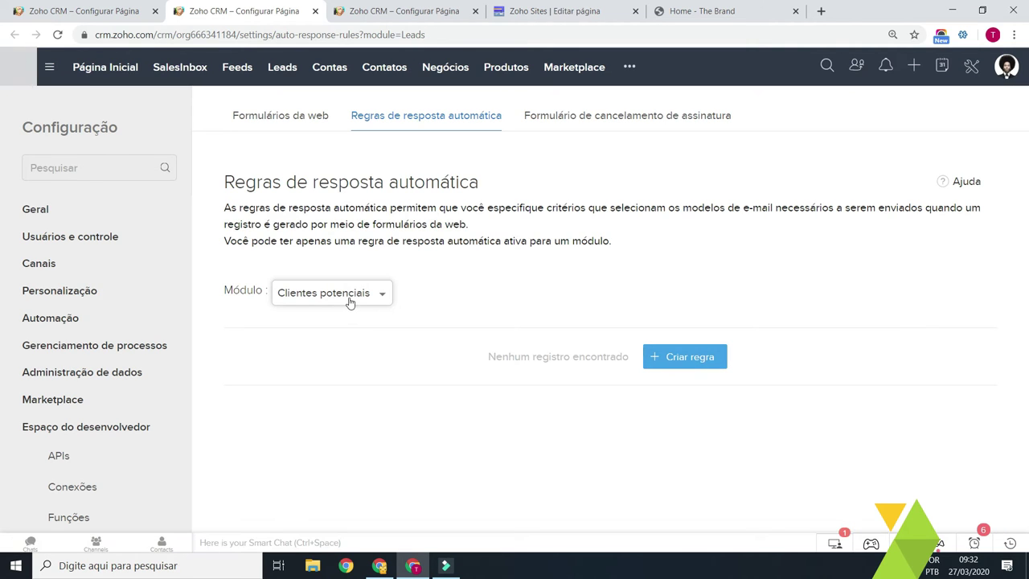
{"action": "left_click", "coordinate": [685, 366]}
{"action": "left_click", "coordinate": [635, 223]}
{"action": "type", "text": "Formul"}
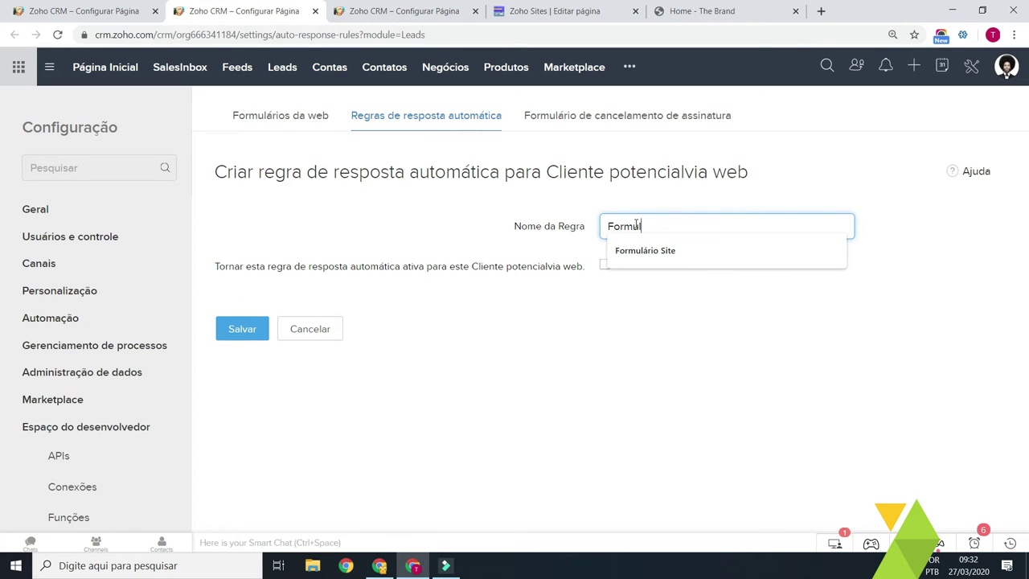
{"action": "type", "text": "áio Site Web"}
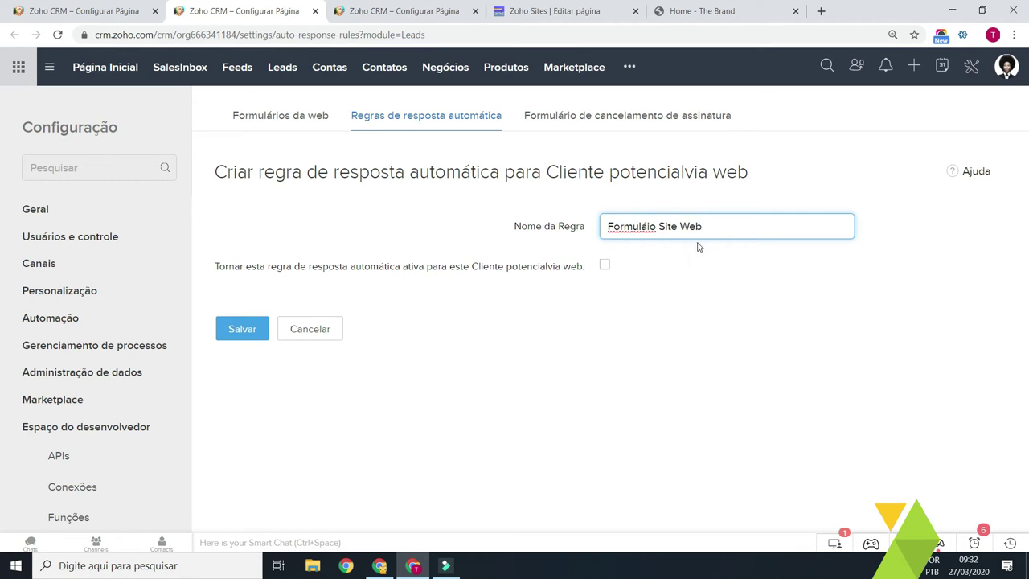
{"action": "left_click", "coordinate": [655, 228]}
{"action": "left_click", "coordinate": [646, 228]}
{"action": "type", "text": "r"}
{"action": "left_click", "coordinate": [605, 266]}
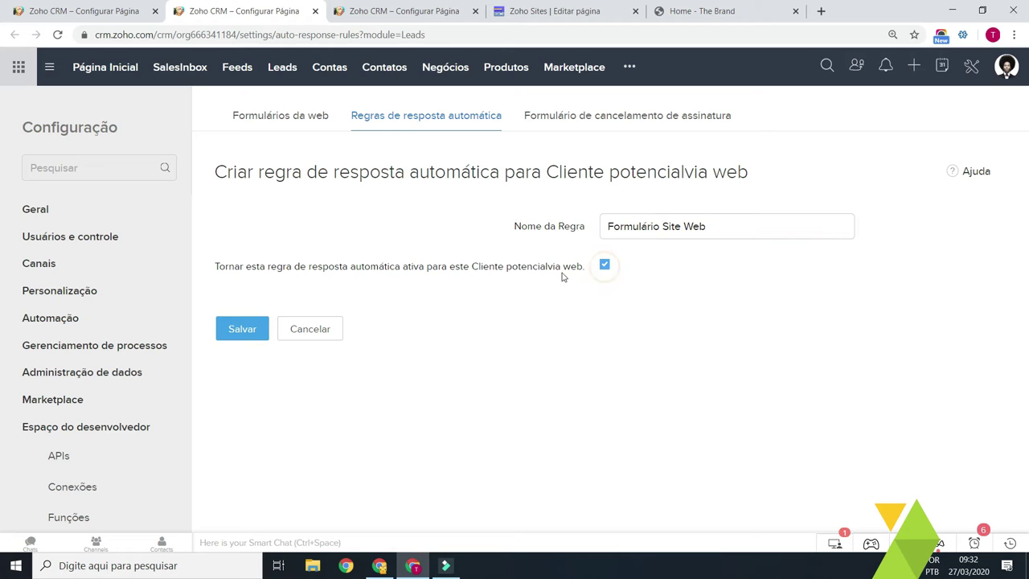
{"action": "left_click", "coordinate": [262, 329]}
{"action": "left_click", "coordinate": [257, 329]}
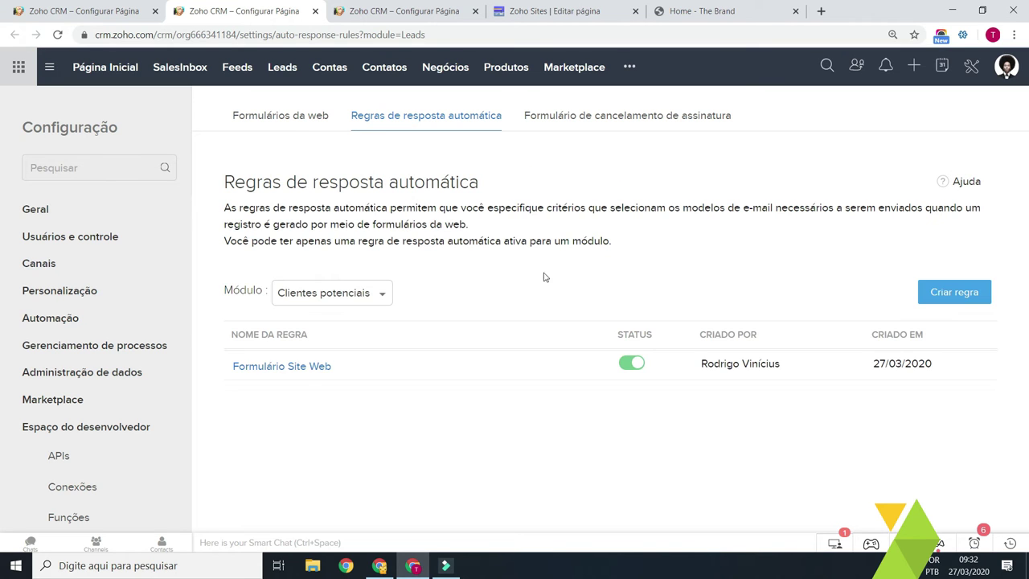
Step: Start a new entry in the Formulário Site Web rule with the criterion Setor é Construtoras
{"action": "left_click", "coordinate": [355, 416]}
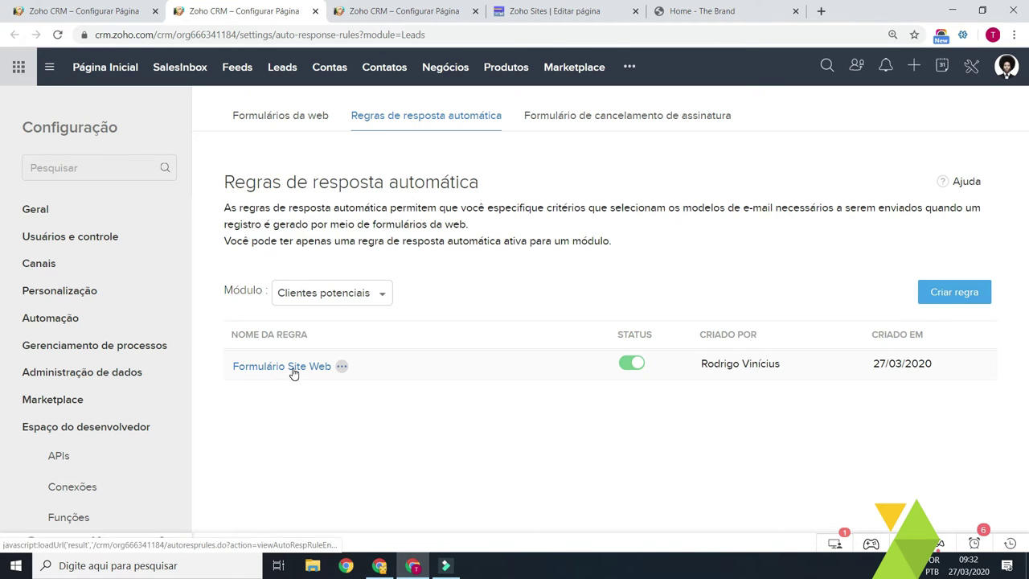
{"action": "left_click", "coordinate": [297, 369]}
{"action": "scroll", "coordinate": [374, 394], "scroll_direction": "down", "scroll_amount": 1}
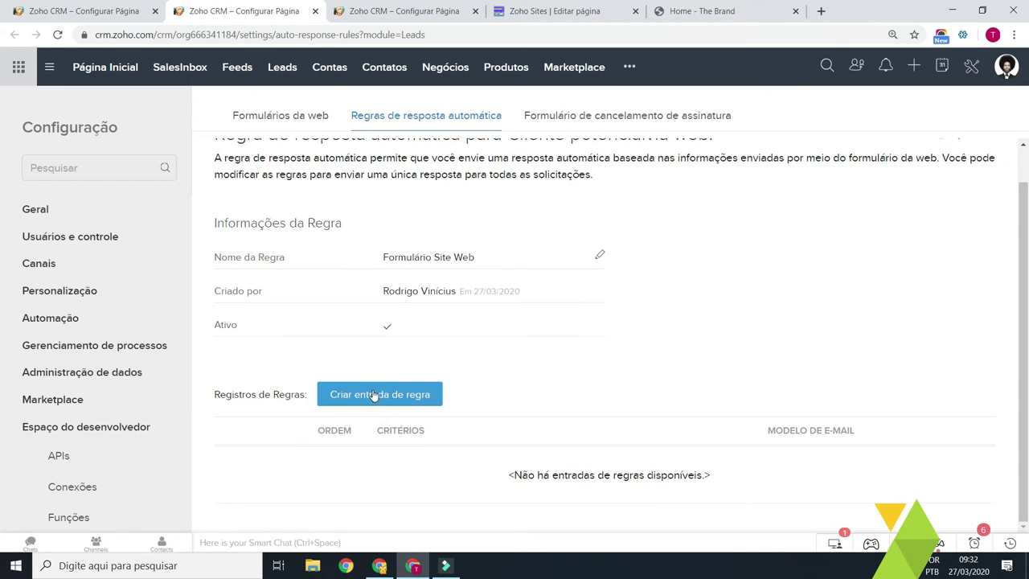
{"action": "left_click", "coordinate": [382, 401]}
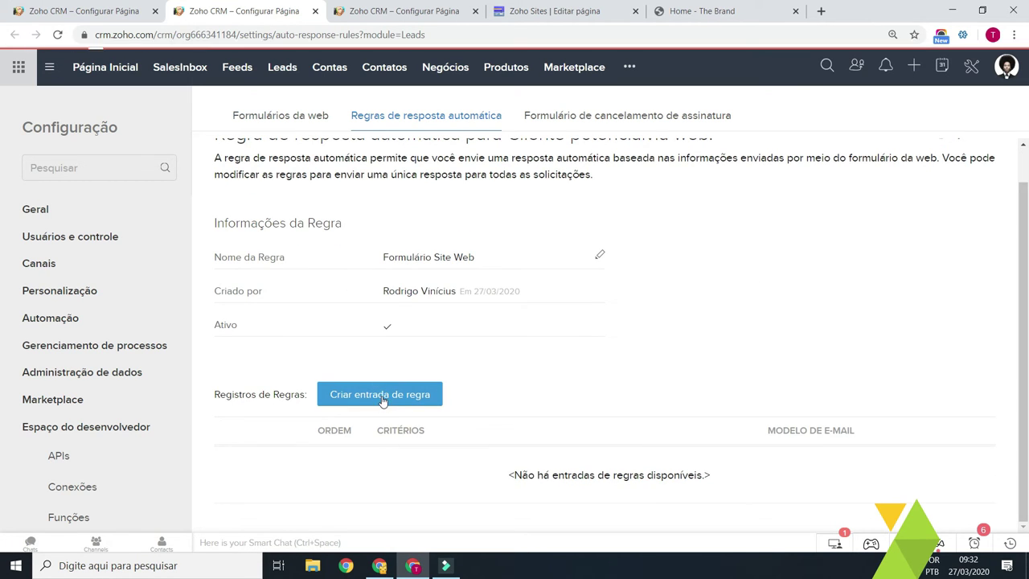
{"action": "left_click", "coordinate": [299, 346]}
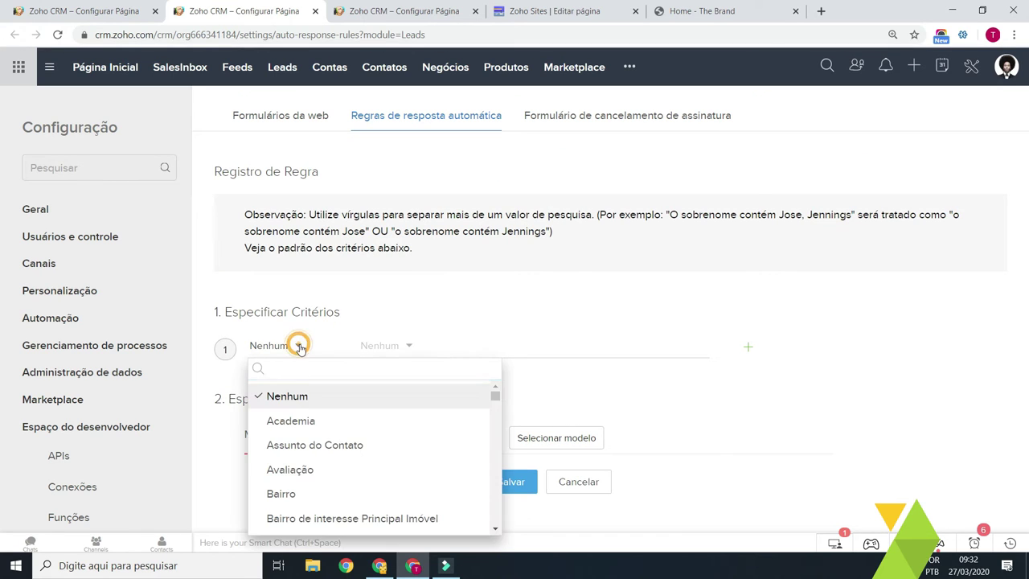
{"action": "type", "text": "set"}
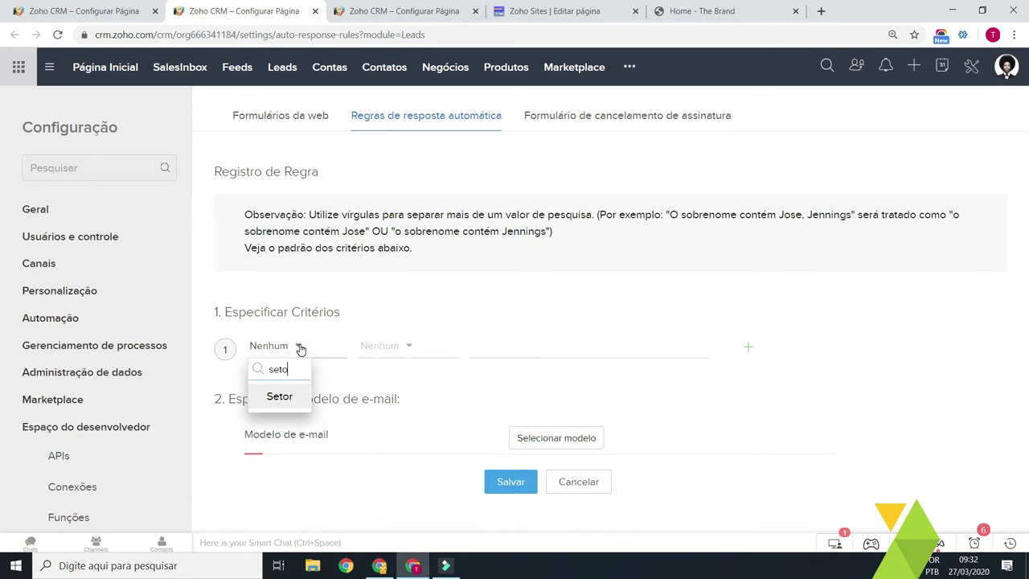
{"action": "type", "text": "o"}
{"action": "left_click", "coordinate": [289, 395]}
{"action": "left_click", "coordinate": [379, 345]}
{"action": "left_click", "coordinate": [381, 396]}
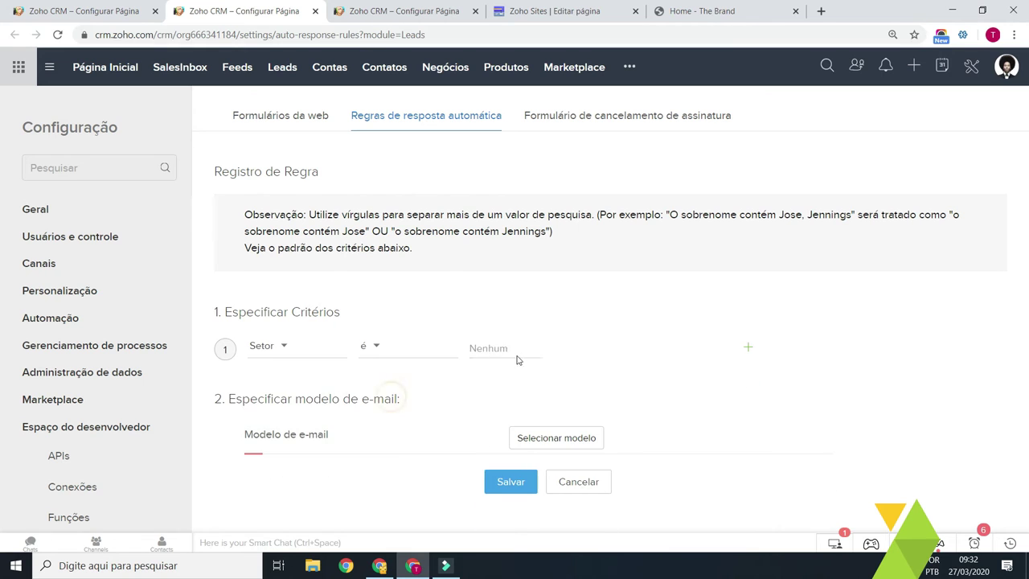
{"action": "left_click", "coordinate": [523, 346]}
{"action": "left_click", "coordinate": [552, 397]}
{"action": "left_click", "coordinate": [748, 399]}
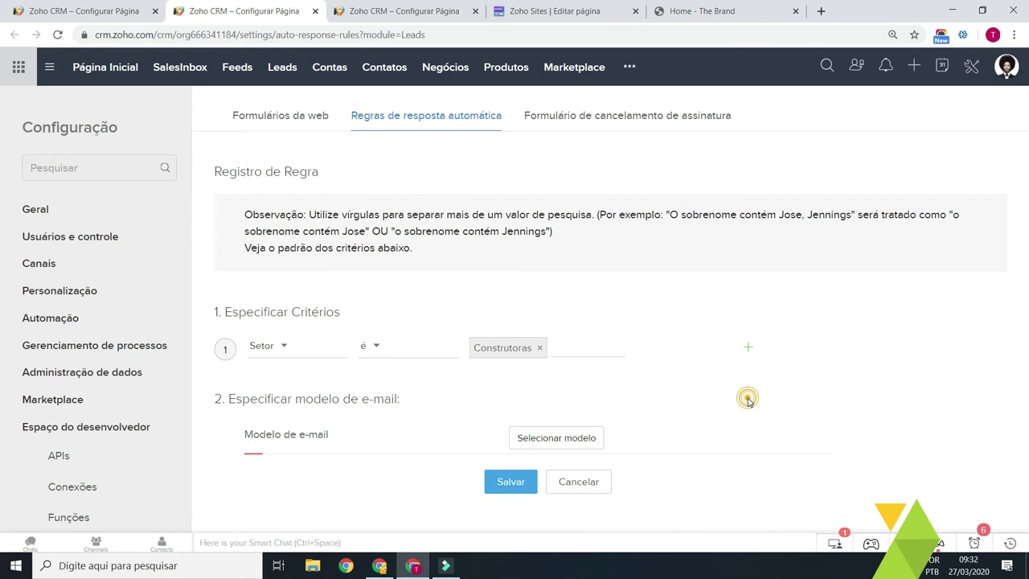
Step: Open the email template selection for the entry and preview the content of the Construtora template
{"action": "left_click", "coordinate": [558, 439]}
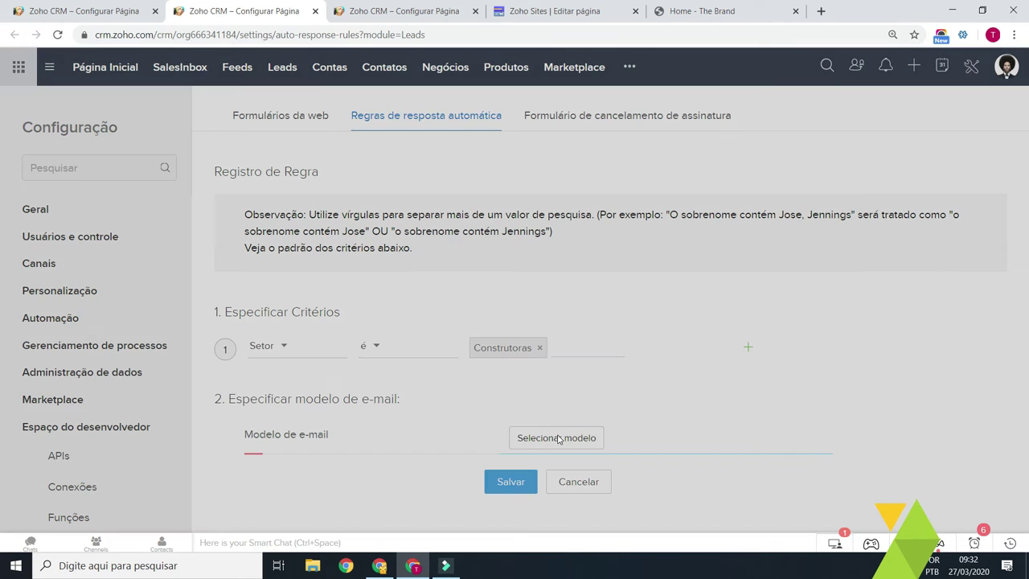
{"action": "mouse_move", "coordinate": [330, 167]}
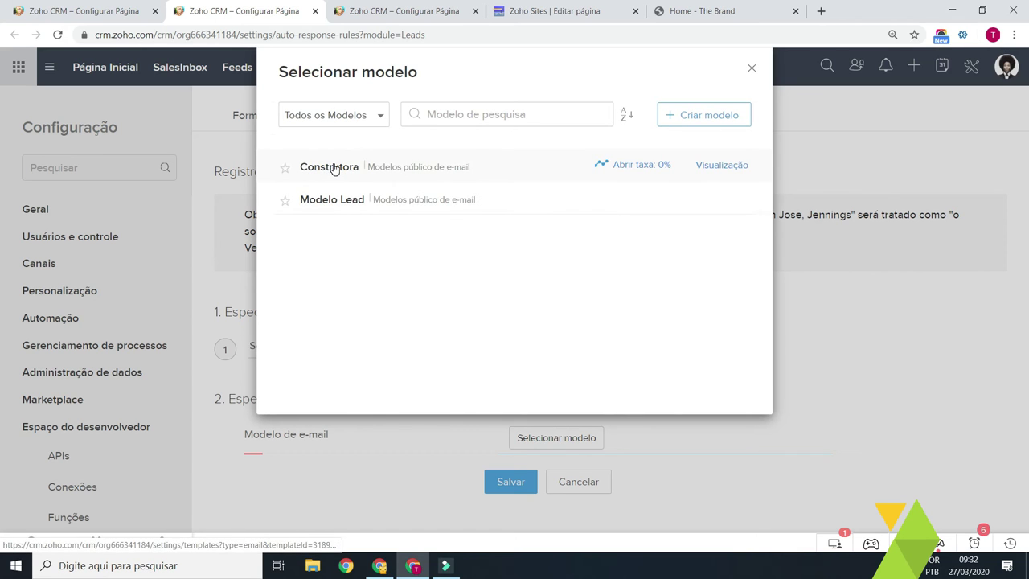
{"action": "left_click", "coordinate": [712, 167]}
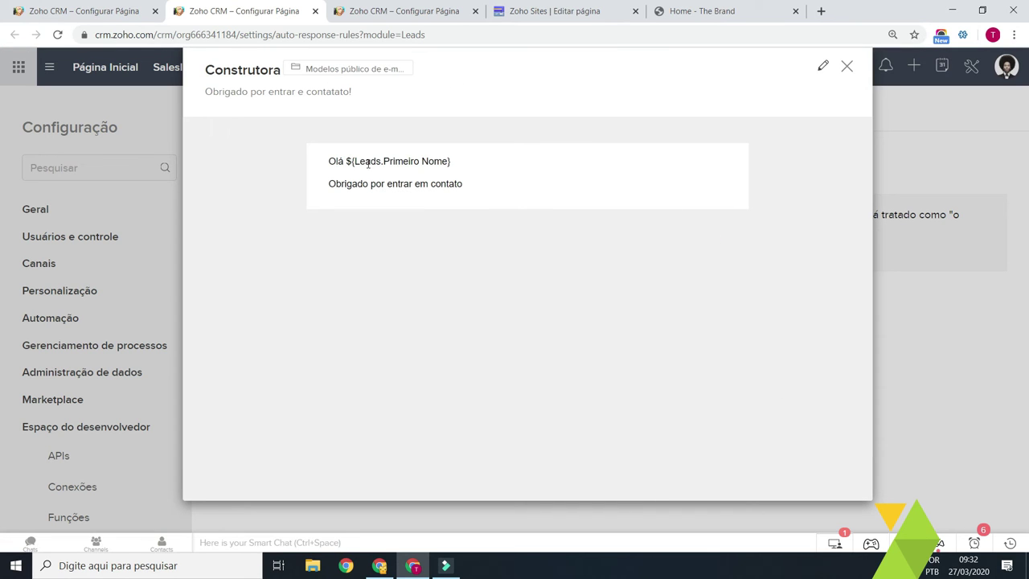
{"action": "left_click_drag", "start_coordinate": [345, 161], "coordinate": [437, 178]}
{"action": "left_click", "coordinate": [420, 172]}
{"action": "left_click", "coordinate": [440, 239]}
{"action": "left_click", "coordinate": [845, 67]}
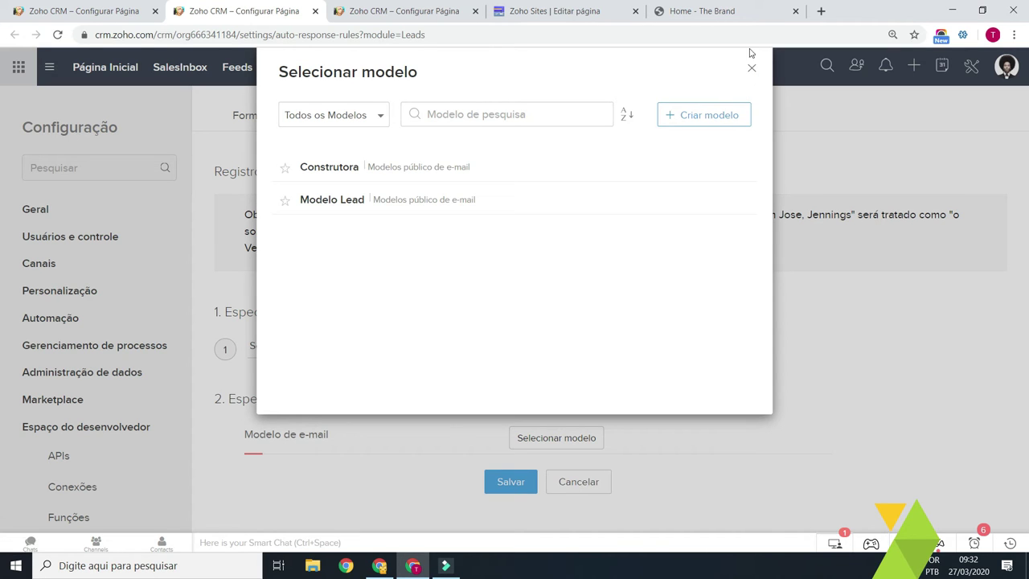
Step: Assign the Construtora email template to the rule entry and save the entry
{"action": "left_click", "coordinate": [324, 166]}
{"action": "scroll", "coordinate": [495, 402], "scroll_direction": "down", "scroll_amount": 1}
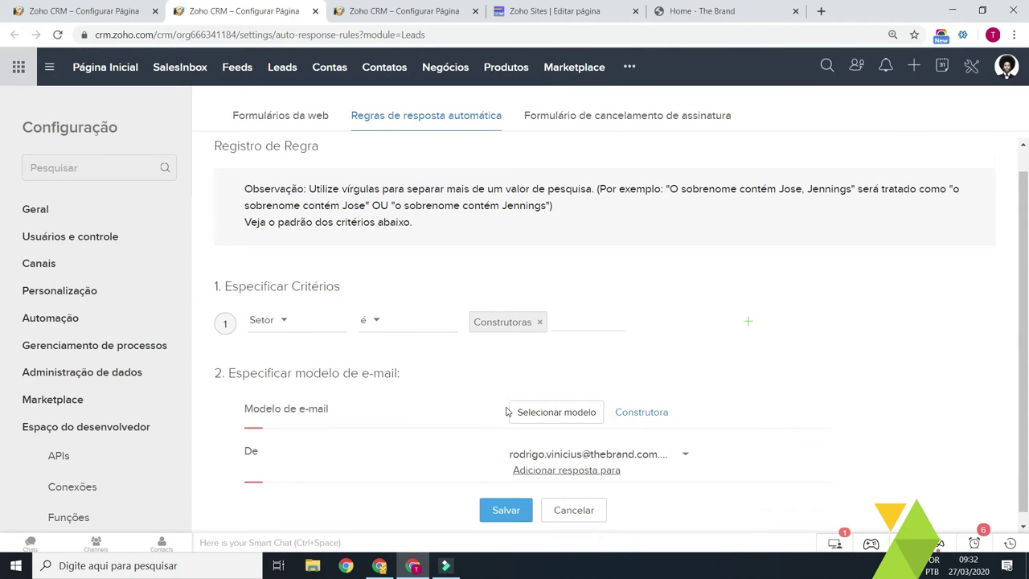
{"action": "scroll", "coordinate": [506, 411], "scroll_direction": "down", "scroll_amount": 1}
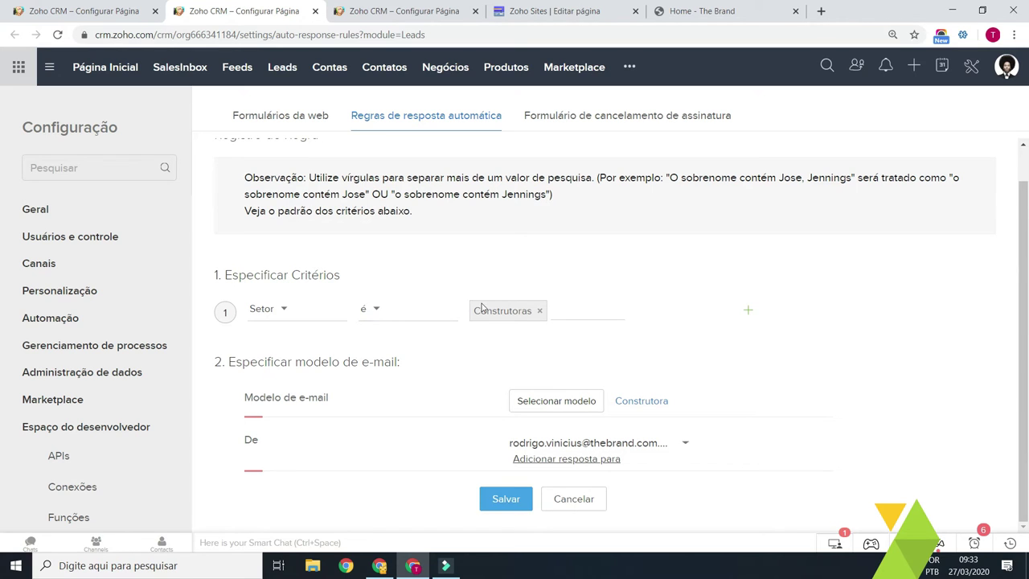
{"action": "left_click", "coordinate": [506, 497]}
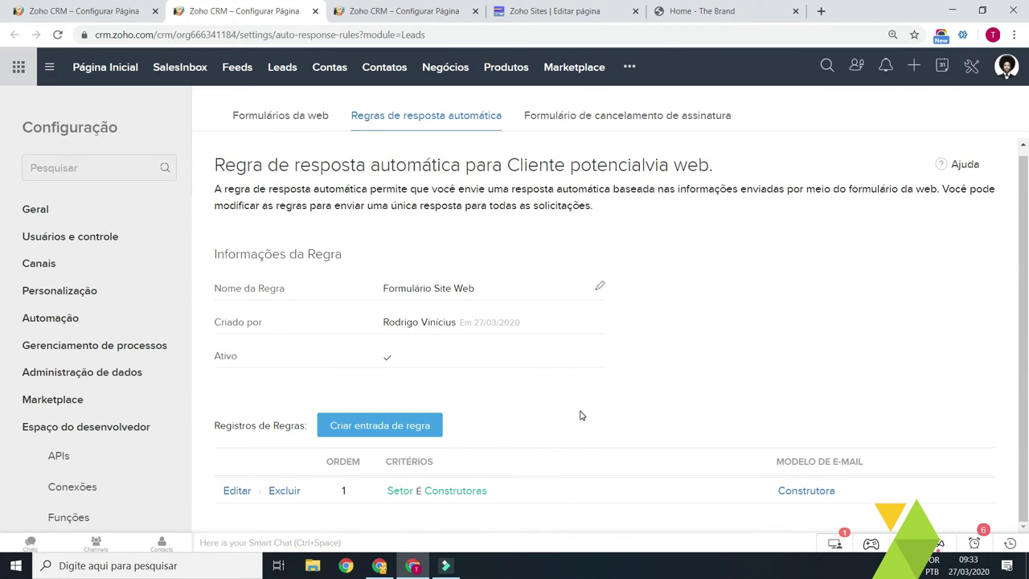
Step: Start a second rule entry with the criterion Setor é Consultoria
{"action": "left_click", "coordinate": [378, 424]}
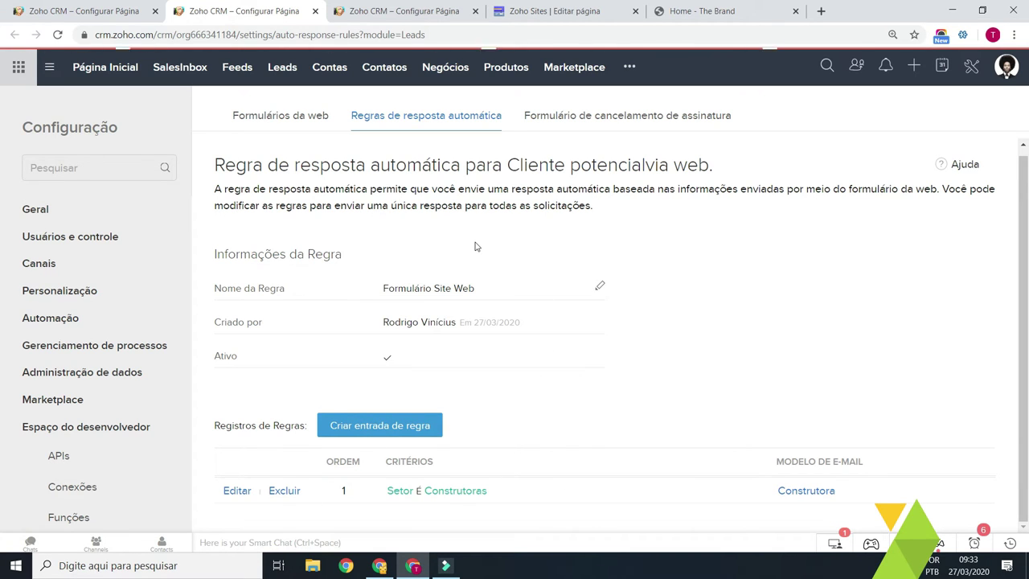
{"action": "left_click", "coordinate": [288, 344]}
{"action": "type", "text": "set"}
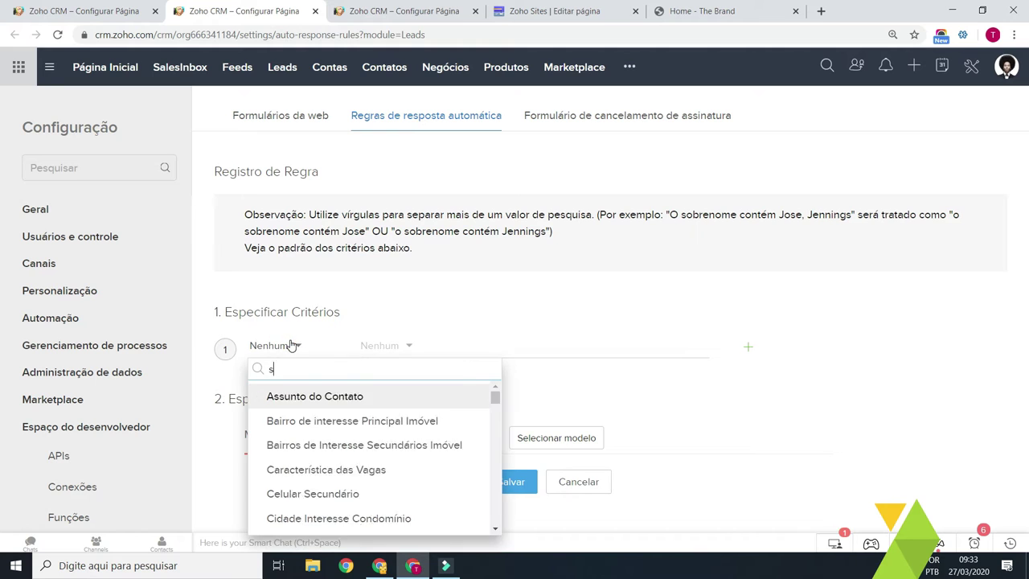
{"action": "left_click", "coordinate": [297, 393]}
{"action": "left_click", "coordinate": [385, 345]}
{"action": "left_click", "coordinate": [405, 421]}
{"action": "left_click", "coordinate": [393, 343]}
{"action": "left_click", "coordinate": [390, 398]}
{"action": "left_click", "coordinate": [520, 351]}
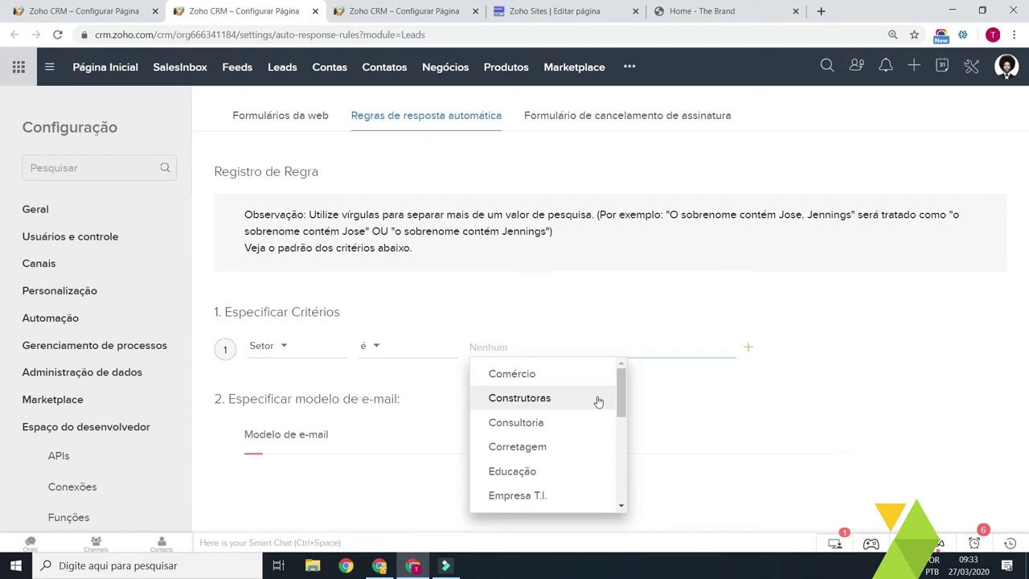
{"action": "scroll", "coordinate": [600, 402], "scroll_direction": "down", "scroll_amount": 1}
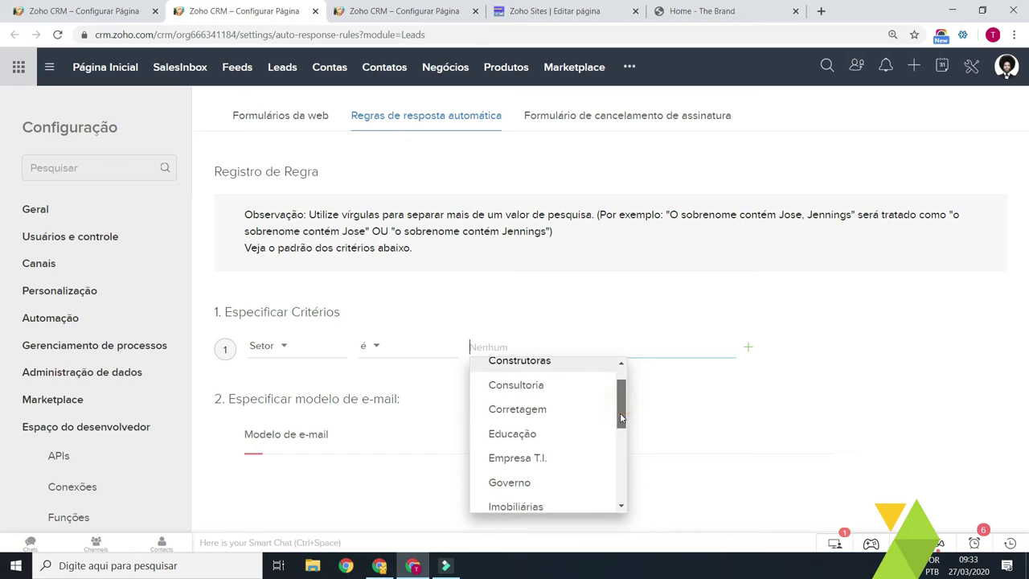
{"action": "left_click", "coordinate": [547, 384]}
{"action": "left_click", "coordinate": [414, 436]}
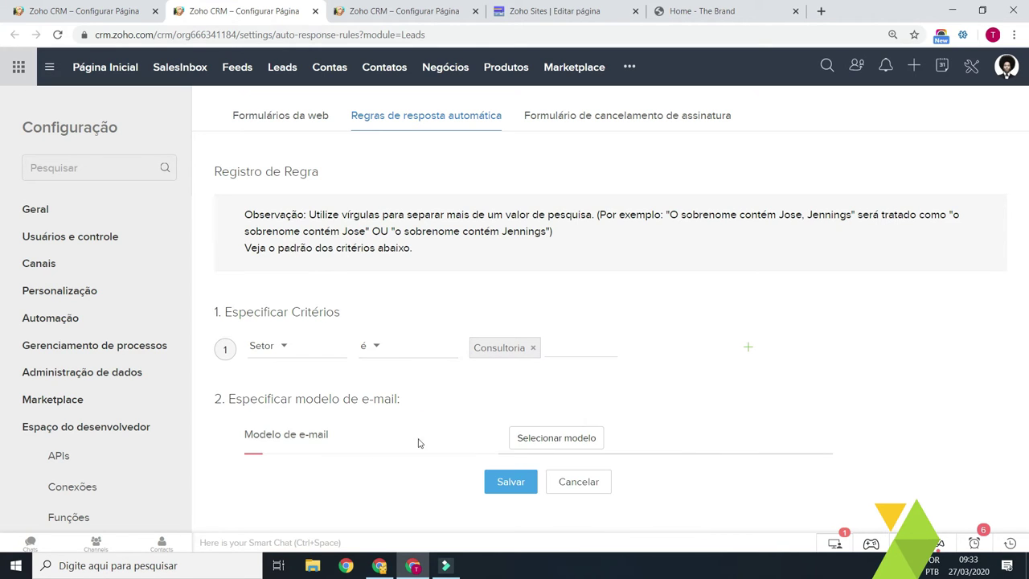
Step: Add Serviços as another accepted value of the Setor criterion
{"action": "left_click", "coordinate": [582, 346]}
{"action": "scroll", "coordinate": [558, 458], "scroll_direction": "down", "scroll_amount": 1}
{"action": "scroll", "coordinate": [555, 462], "scroll_direction": "down", "scroll_amount": 5}
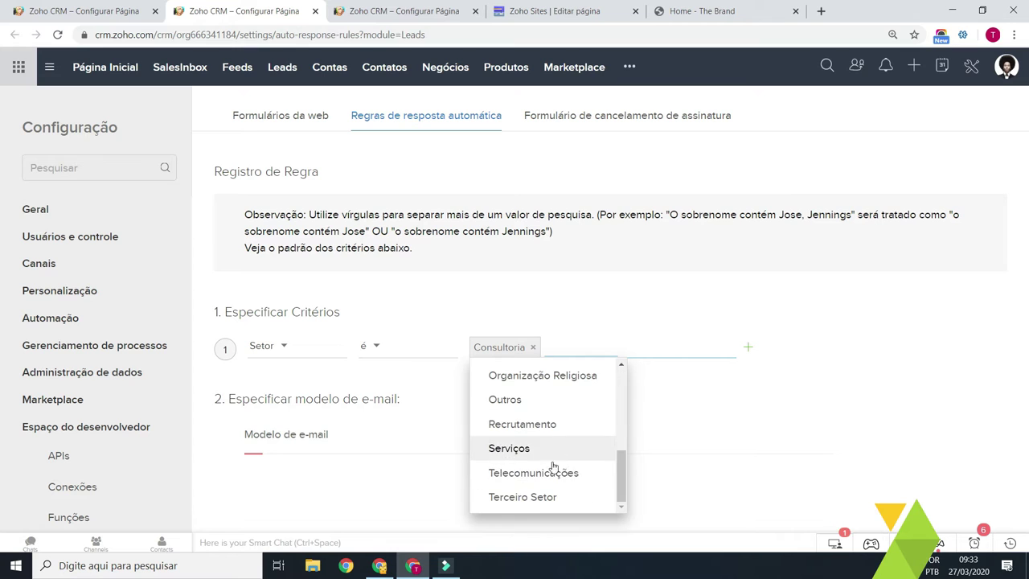
{"action": "left_click", "coordinate": [552, 450]}
{"action": "scroll", "coordinate": [553, 458], "scroll_direction": "down", "scroll_amount": 5}
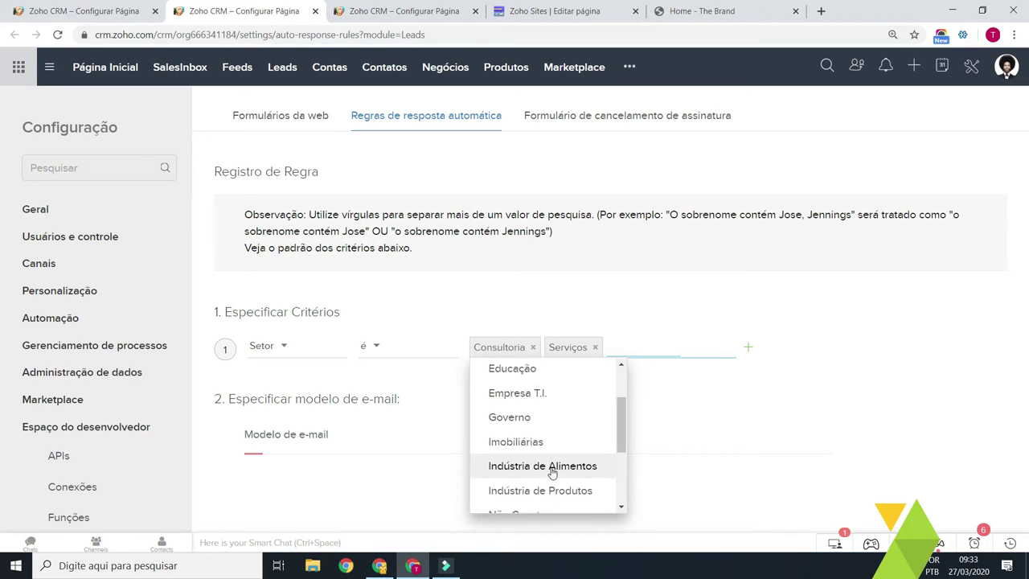
{"action": "left_click", "coordinate": [833, 459]}
Step: Start creating a new email template for the second rule entry from the Em branco layout
{"action": "left_click", "coordinate": [555, 440]}
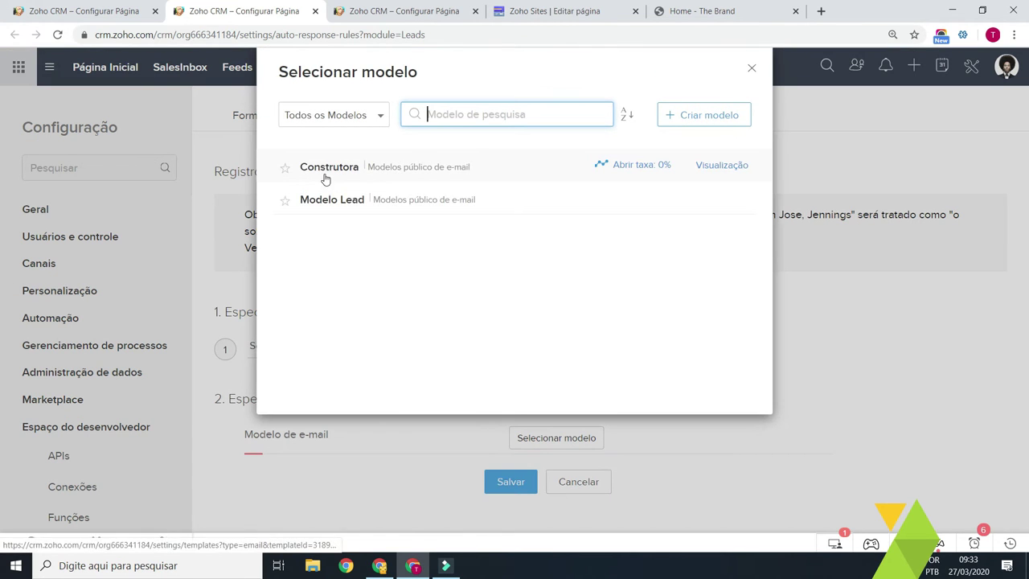
{"action": "left_click", "coordinate": [696, 116]}
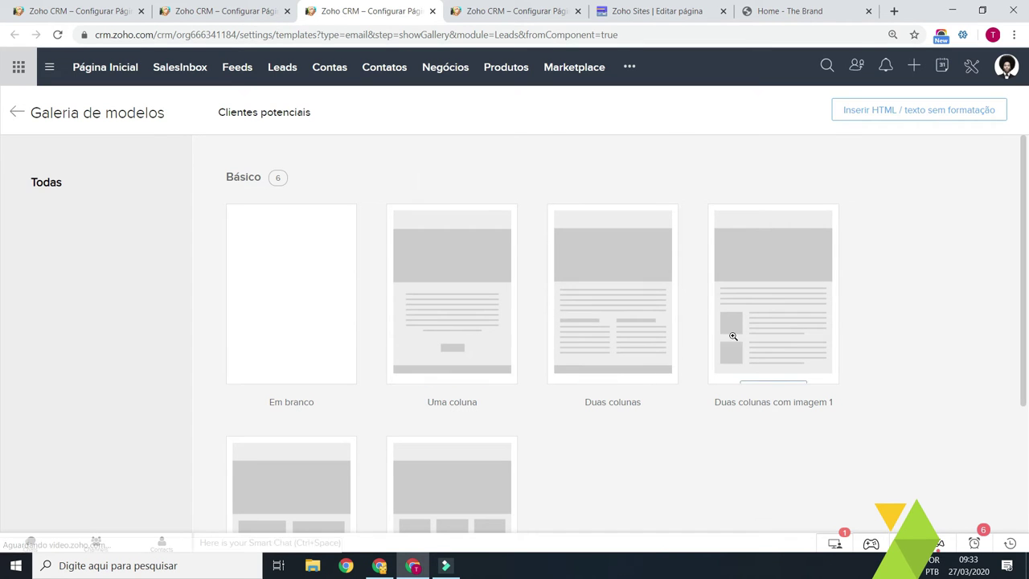
{"action": "scroll", "coordinate": [526, 389], "scroll_direction": "down", "scroll_amount": 3}
{"action": "scroll", "coordinate": [397, 414], "scroll_direction": "up", "scroll_amount": 3}
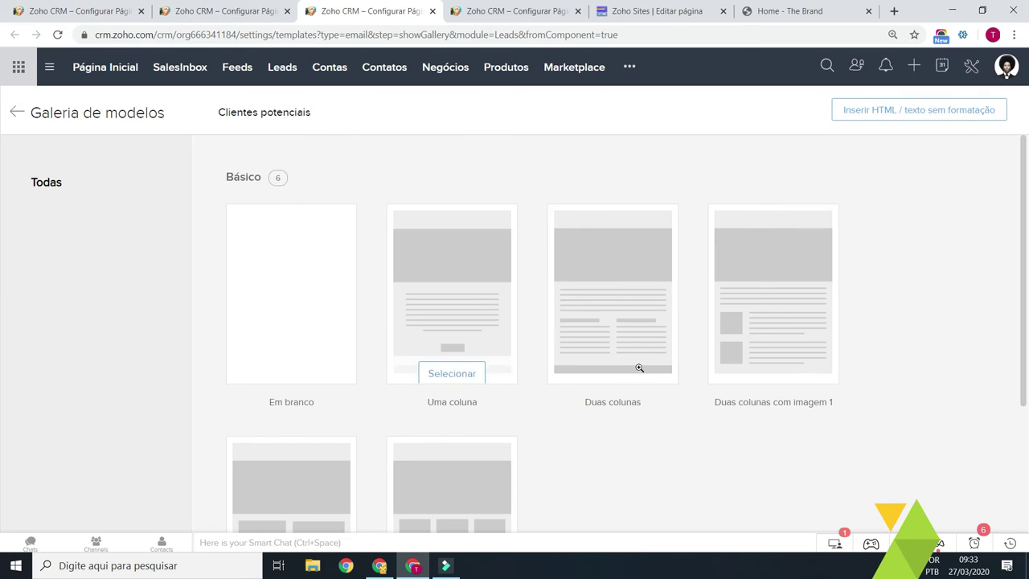
{"action": "left_click", "coordinate": [295, 369]}
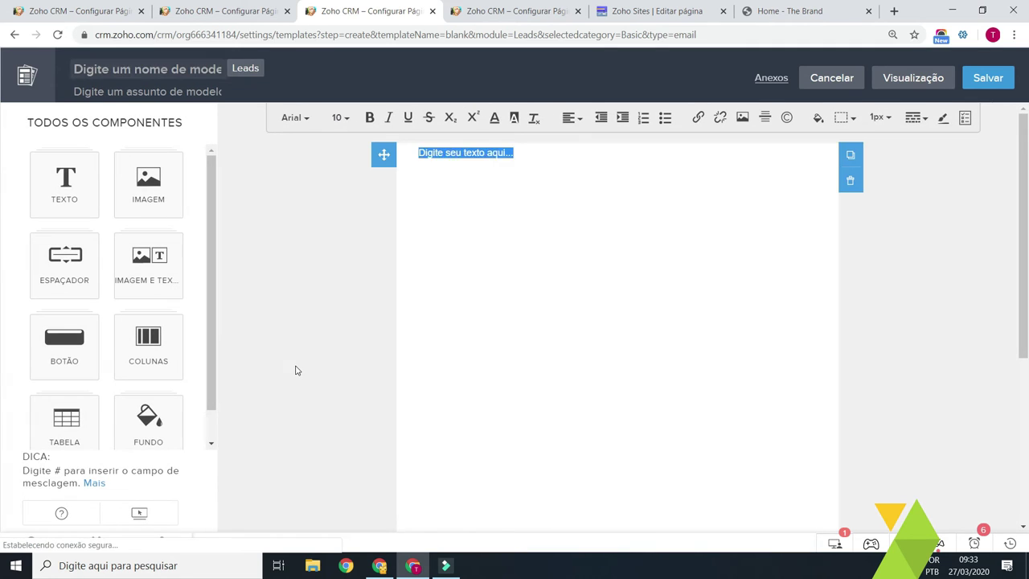
Step: Replace the placeholder text of the email body with the greeting "Olá" followed by the Nome Lead merge field
{"action": "left_click", "coordinate": [515, 153]}
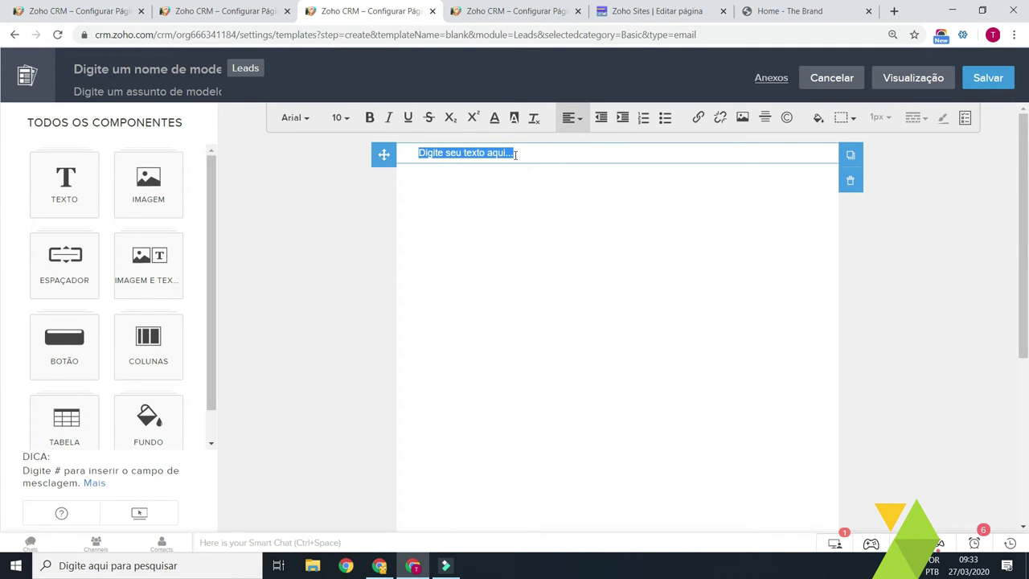
{"action": "type", "text": "Olá"}
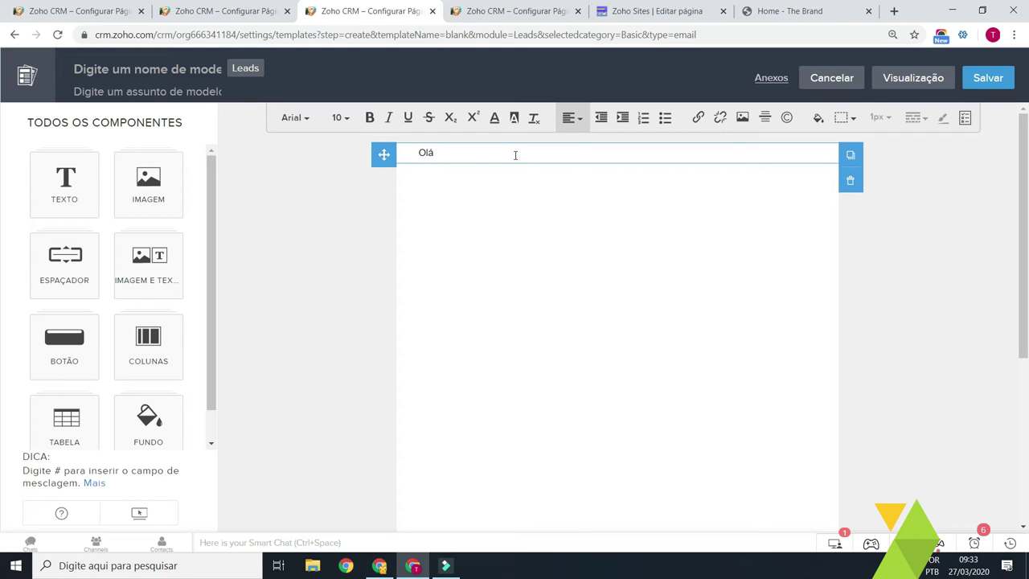
{"action": "type", "text": " #"}
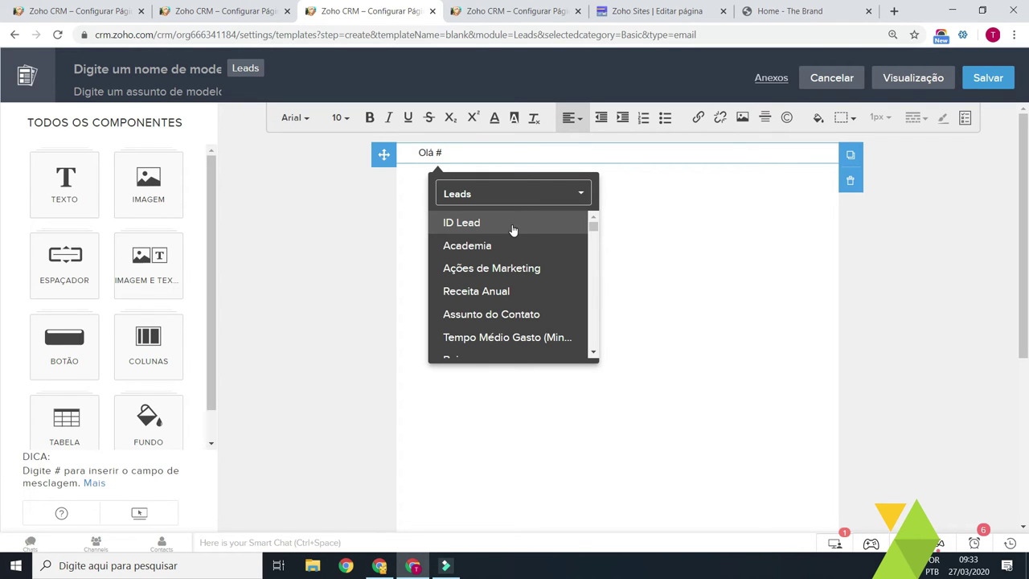
{"action": "type", "text": "n"}
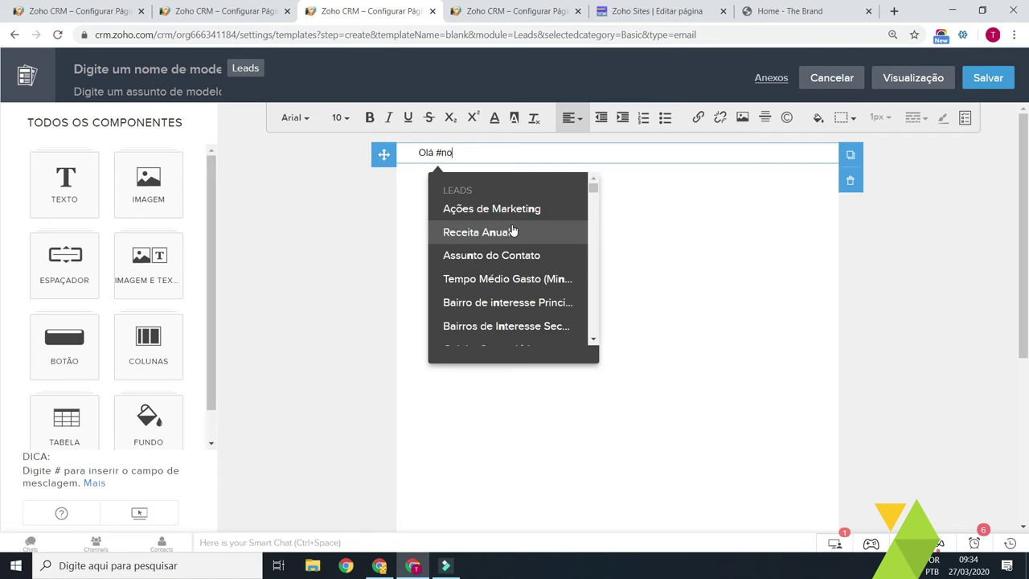
{"action": "type", "text": "o"}
{"action": "left_click", "coordinate": [517, 232]}
Step: Add the body line "Obrigado por entrar em contato, sei que você é do stor" followed by the Setor merge field and "..."
{"action": "key", "text": "Return"}
{"action": "key", "text": "Return"}
{"action": "type", "text": "Obrigado por entrar em contato,"}
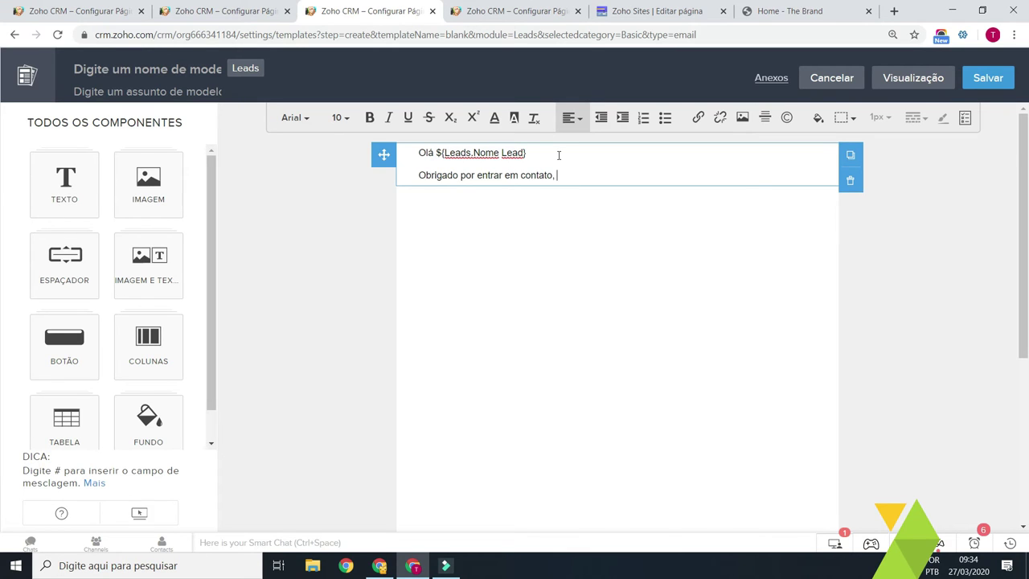
{"action": "type", "text": " sei que você é do stor #se"}
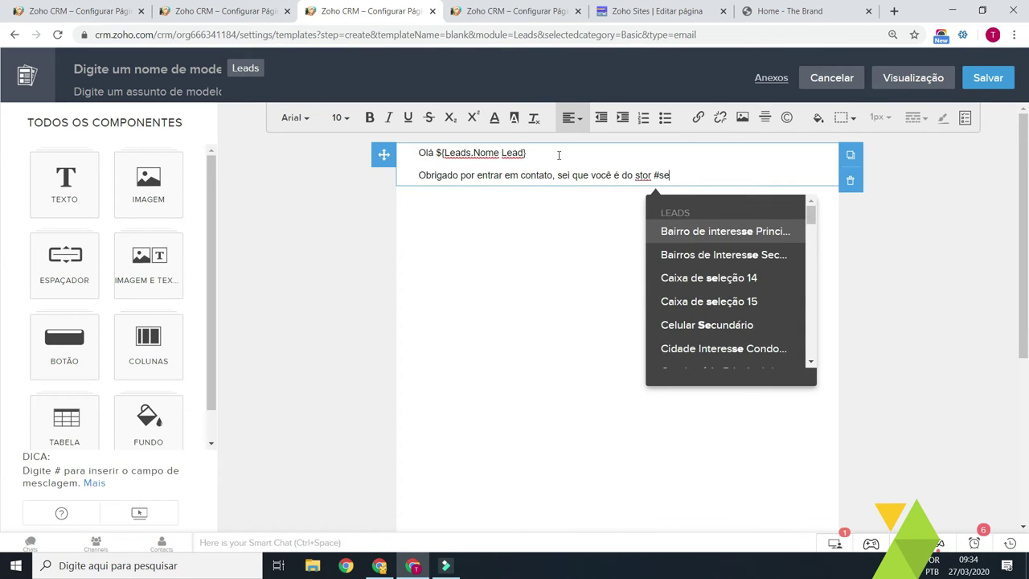
{"action": "type", "text": "t"}
{"action": "left_click", "coordinate": [705, 235]}
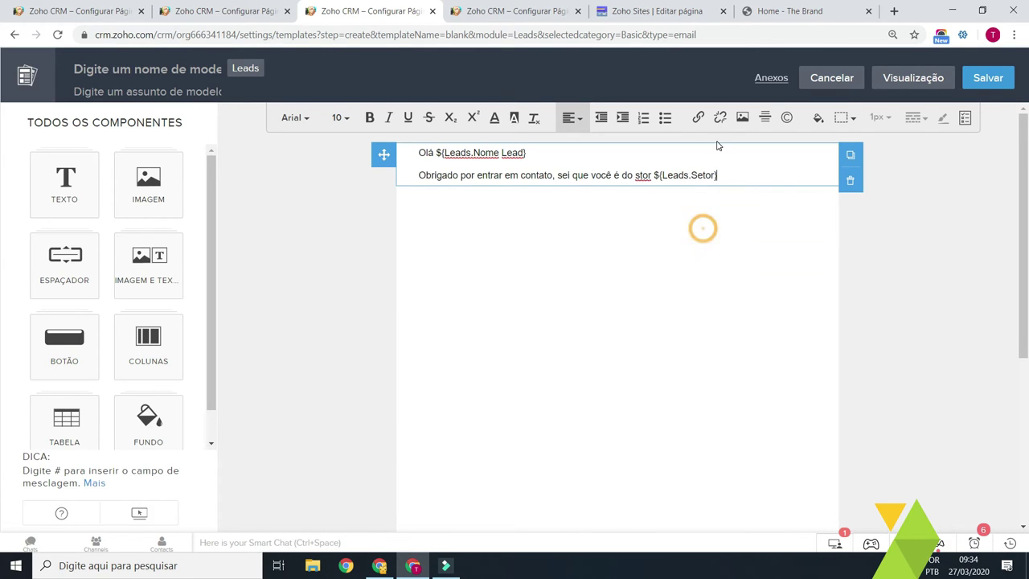
{"action": "type", "text": "..."}
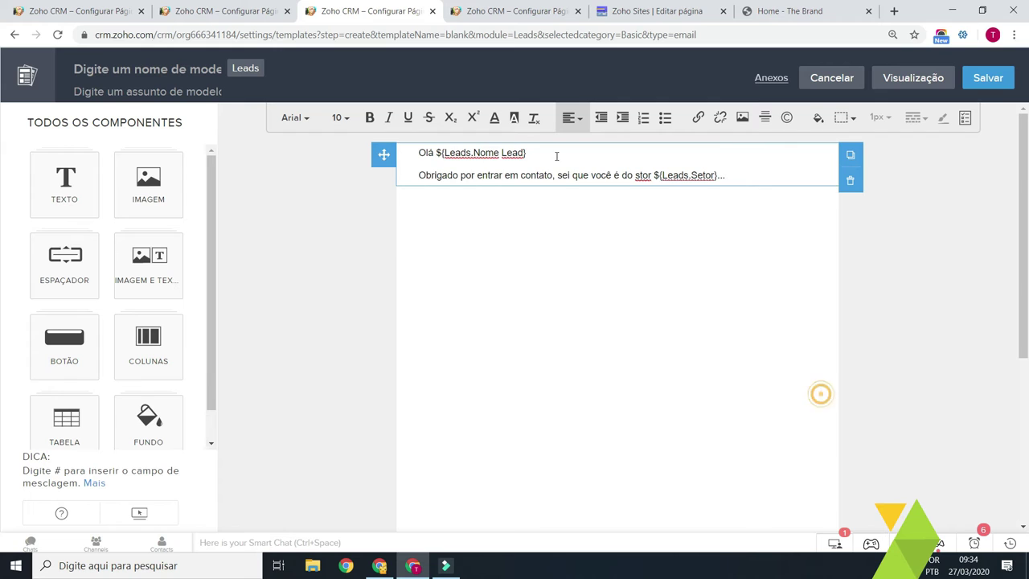
{"action": "scroll", "coordinate": [94, 304], "scroll_direction": "down", "scroll_amount": 5}
{"action": "scroll", "coordinate": [464, 299], "scroll_direction": "up", "scroll_amount": 5}
Step: Name the email template Consultoria e Serviço and set its subject to "Obrigado por entrar em contato!"
{"action": "left_click", "coordinate": [166, 72]}
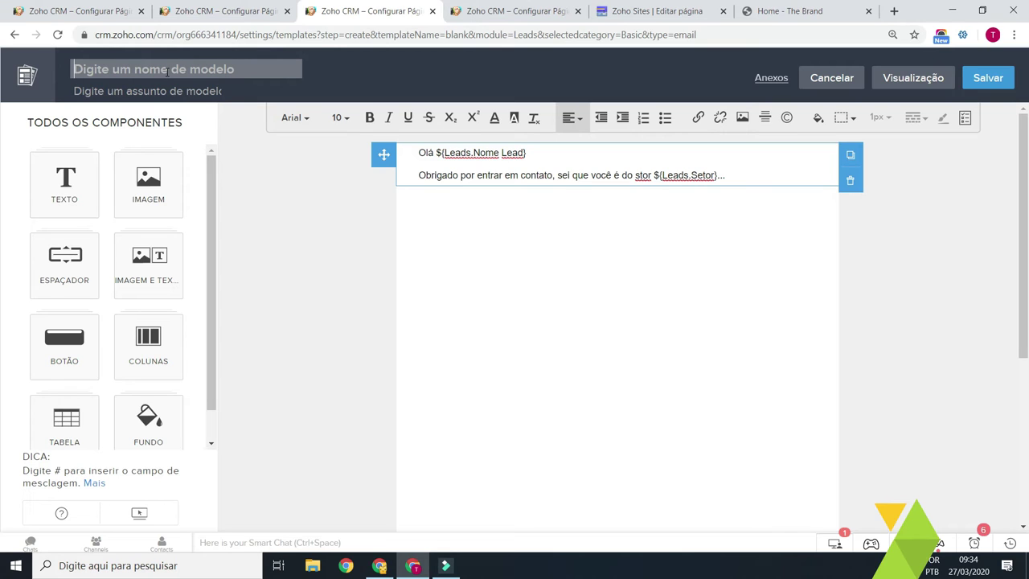
{"action": "type", "text": "Consultoria e Serviço"}
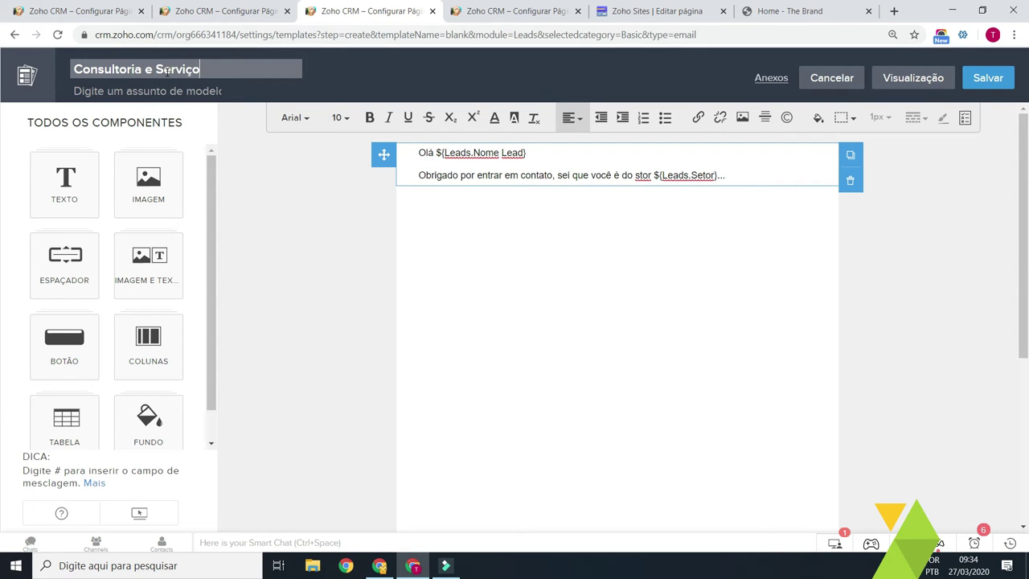
{"action": "left_click", "coordinate": [167, 90]}
{"action": "type", "text": "Origado"}
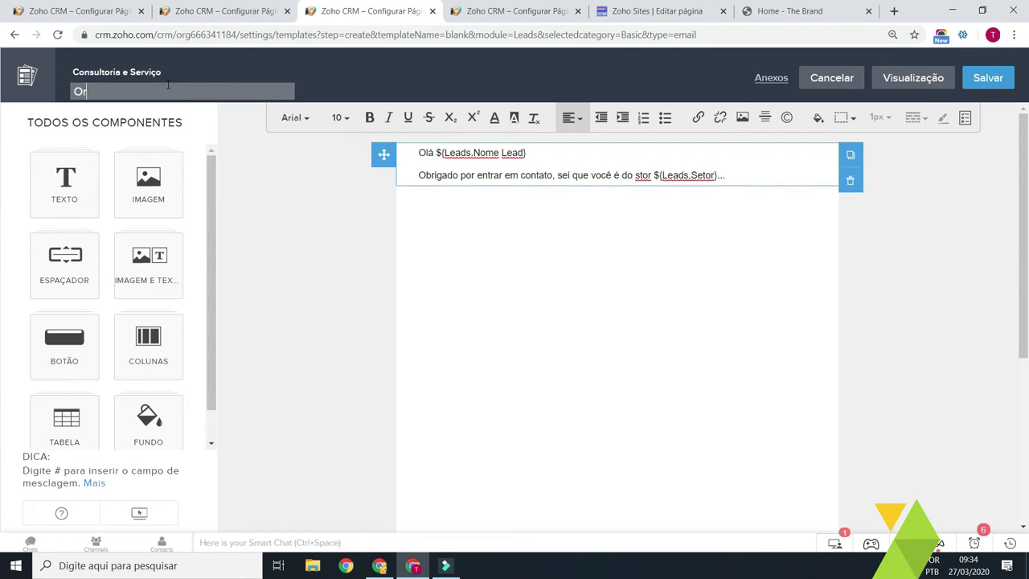
{"action": "key", "text": "ctrl+a"}
{"action": "type", "text": "Obrigado por entrar em contato"}
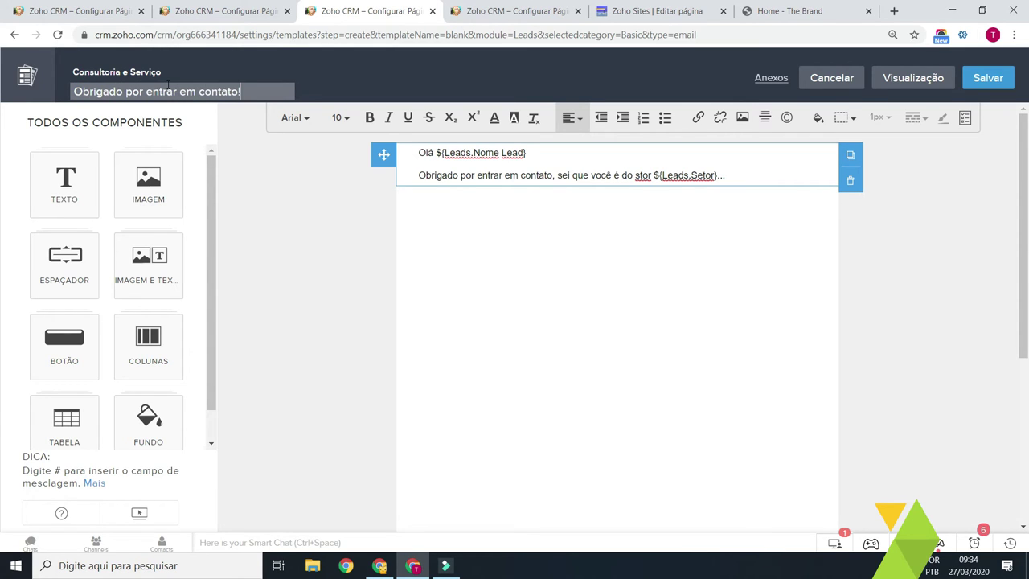
{"action": "triple_click", "coordinate": [250, 95]}
{"action": "left_click", "coordinate": [836, 262]}
Step: Save the template Consultoria e Serviço in the public email templates folder
{"action": "left_click", "coordinate": [988, 78]}
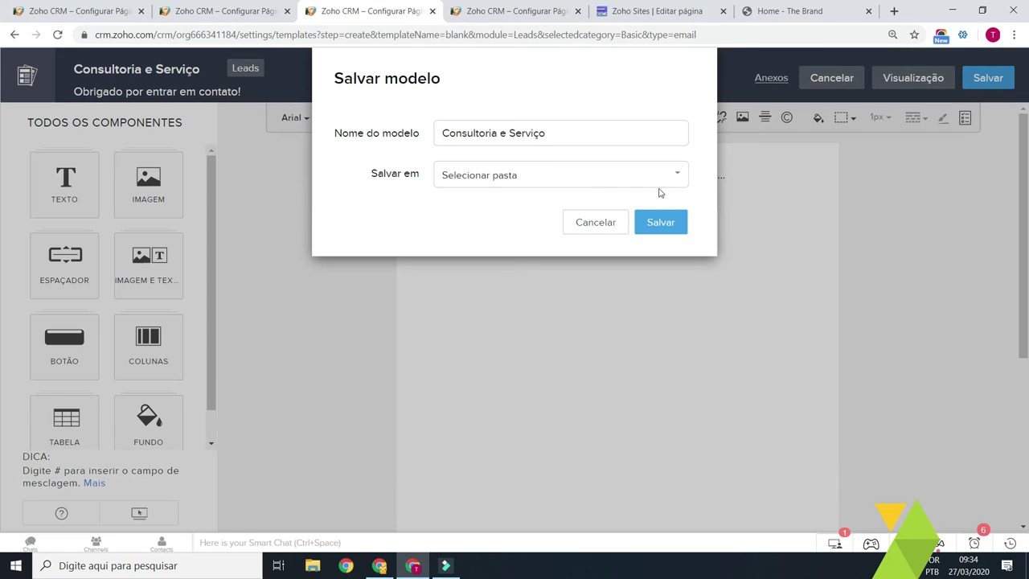
{"action": "left_click", "coordinate": [465, 178]}
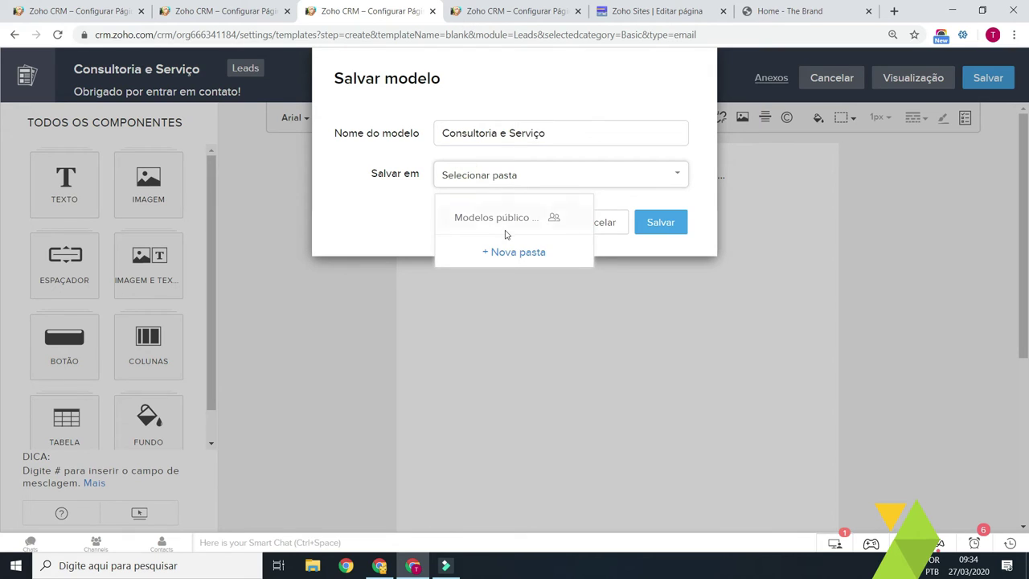
{"action": "left_click", "coordinate": [361, 216]}
{"action": "left_click", "coordinate": [493, 183]}
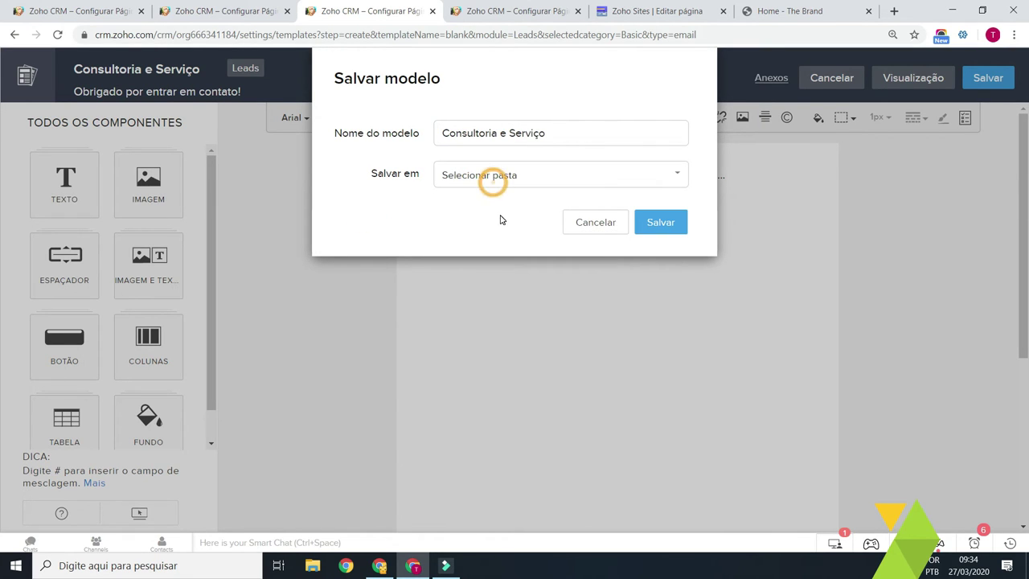
{"action": "left_click", "coordinate": [500, 219]}
{"action": "left_click", "coordinate": [671, 231]}
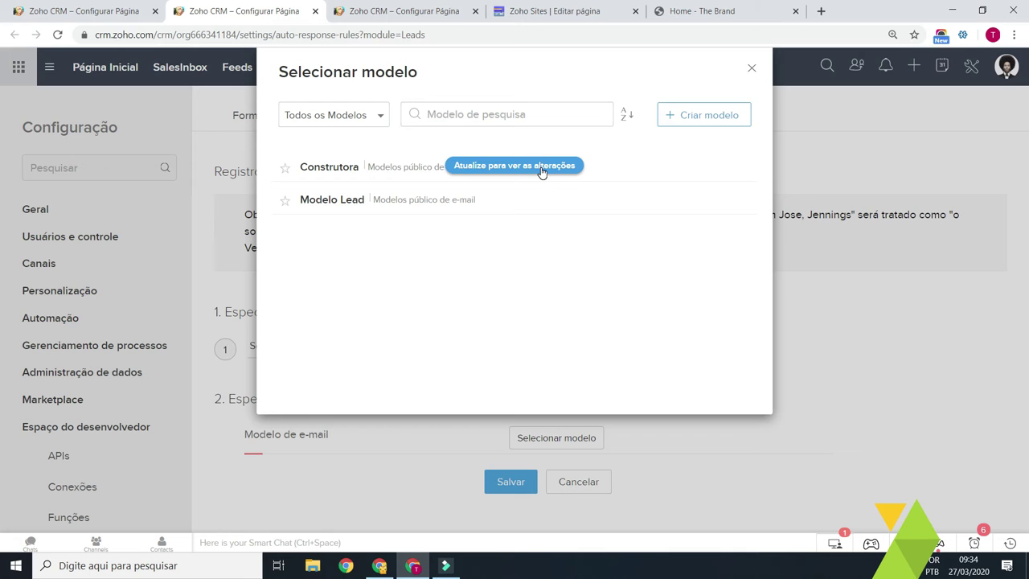
Step: Refresh the template list and assign Consultoria e Serviço to the second rule entry
{"action": "left_click", "coordinate": [542, 172]}
{"action": "left_click", "coordinate": [352, 169]}
{"action": "scroll", "coordinate": [460, 470], "scroll_direction": "down", "scroll_amount": 1}
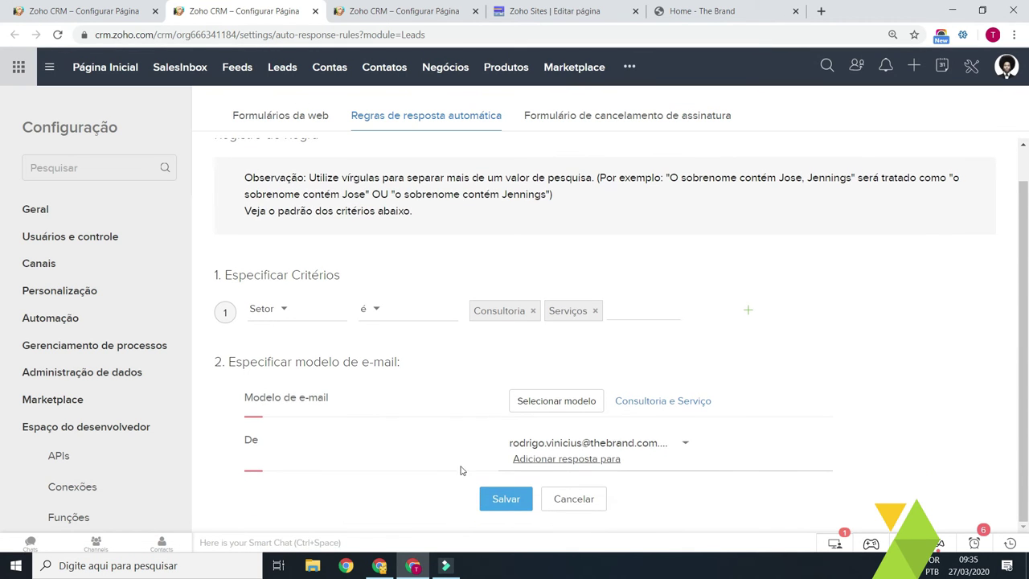
Step: Set the sender of the response to Registrar o e-mail do proprietário and save the rule entry
{"action": "left_click", "coordinate": [685, 444]}
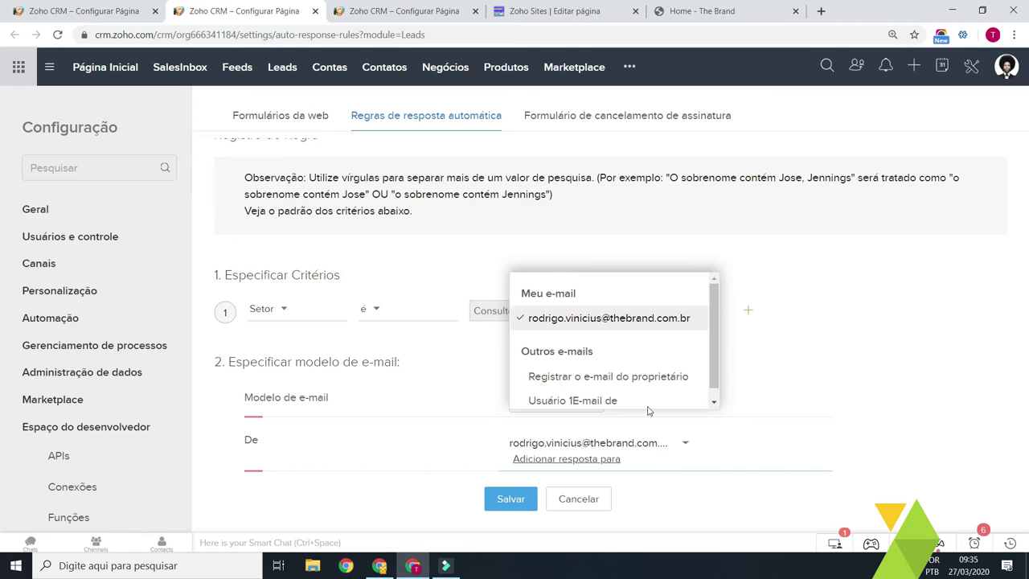
{"action": "left_click", "coordinate": [634, 378]}
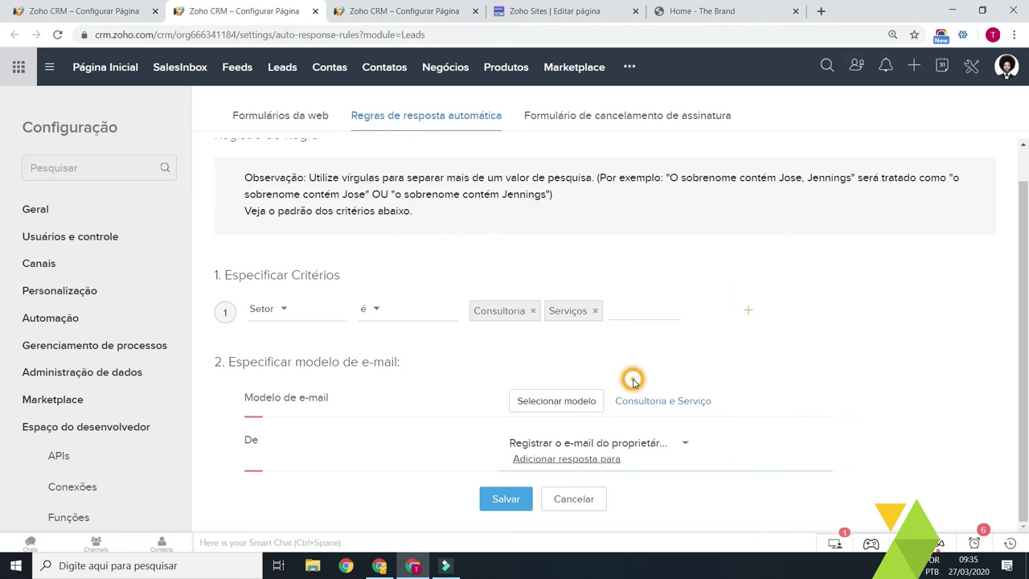
{"action": "left_click", "coordinate": [649, 450]}
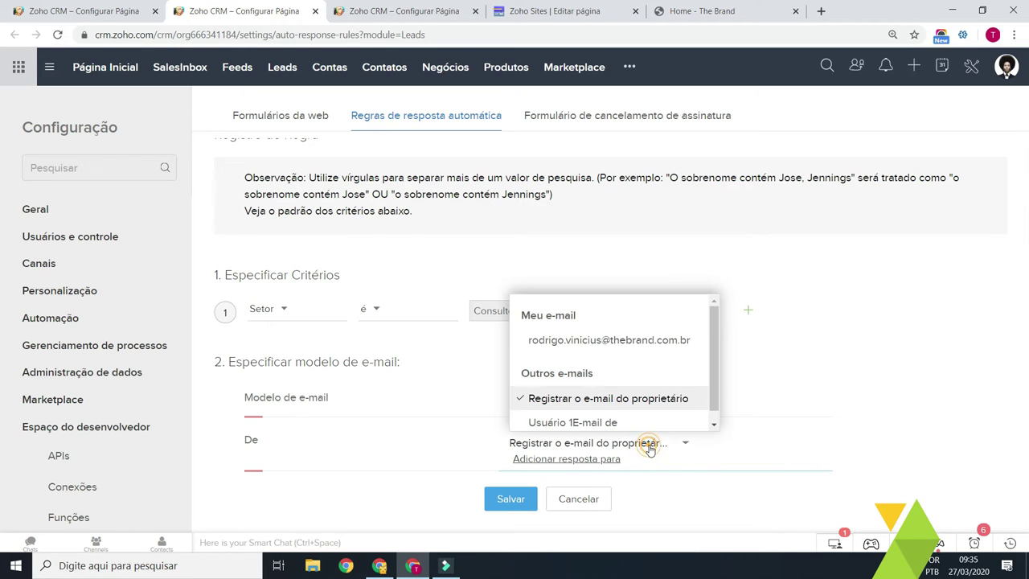
{"action": "left_click", "coordinate": [635, 399]}
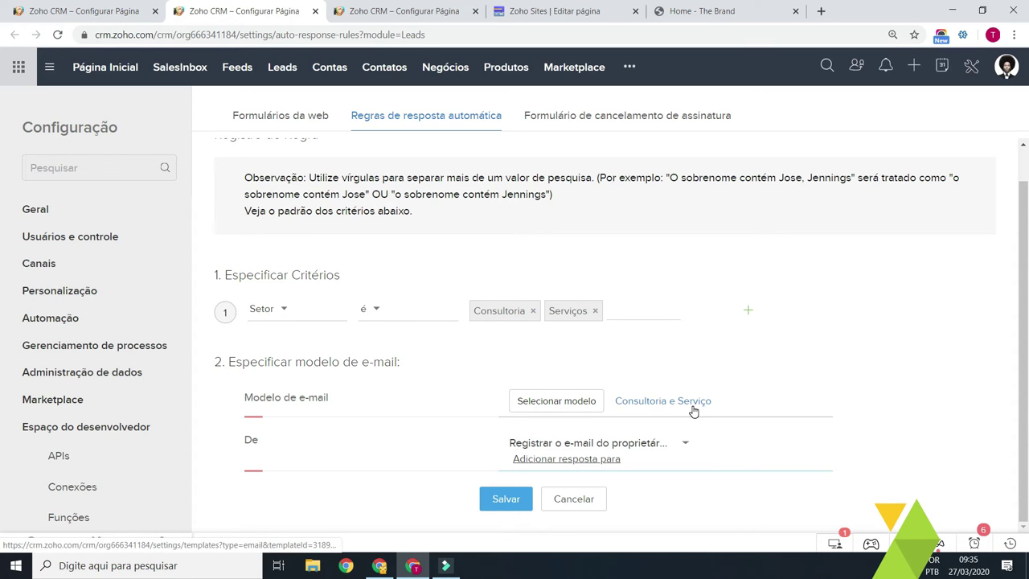
{"action": "double_click", "coordinate": [247, 442]}
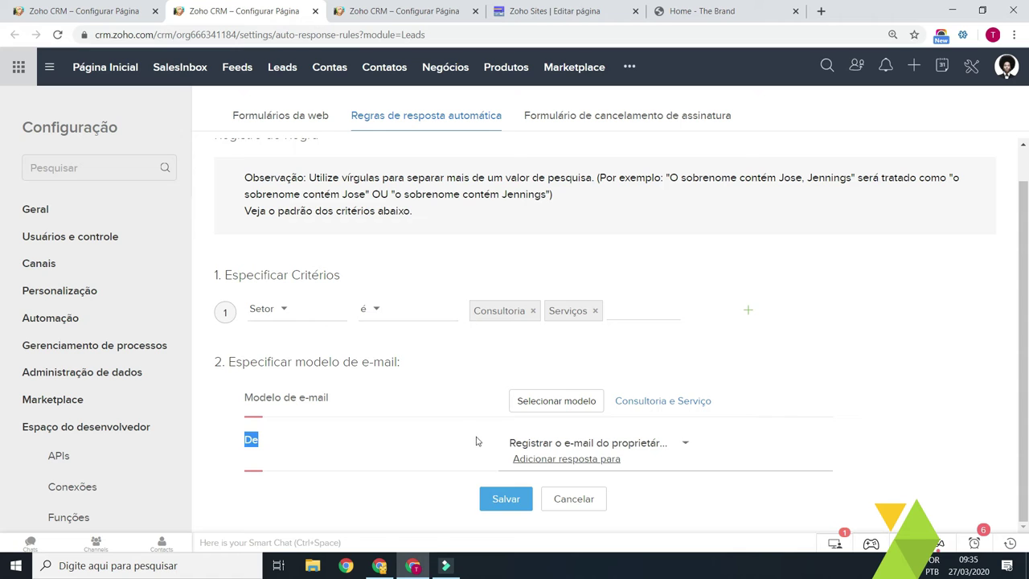
{"action": "left_click", "coordinate": [500, 497]}
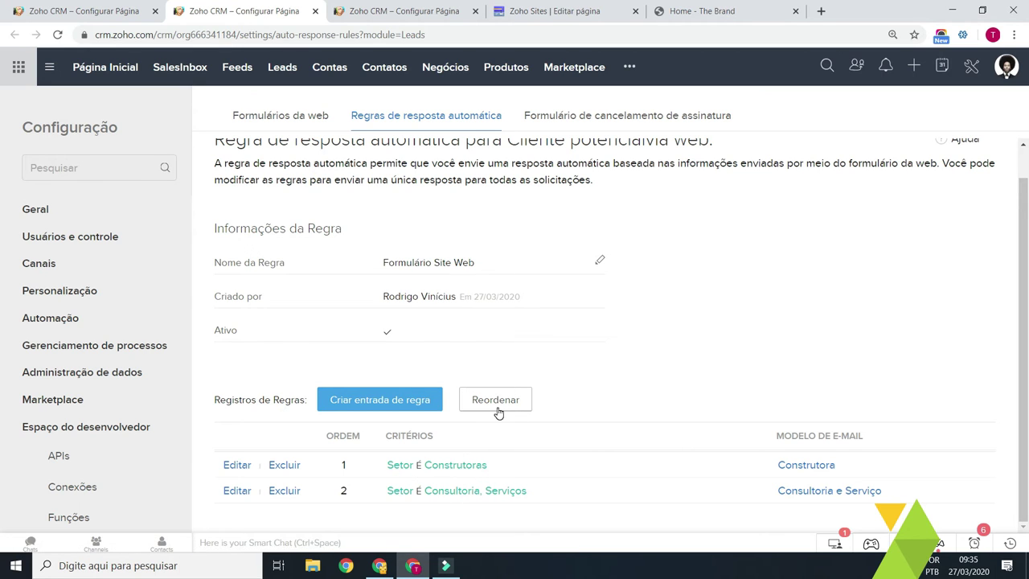
Step: Refresh the automatic response rule in the form details of Contato do Site and check the rule Formulário Site Web
{"action": "left_click", "coordinate": [109, 15]}
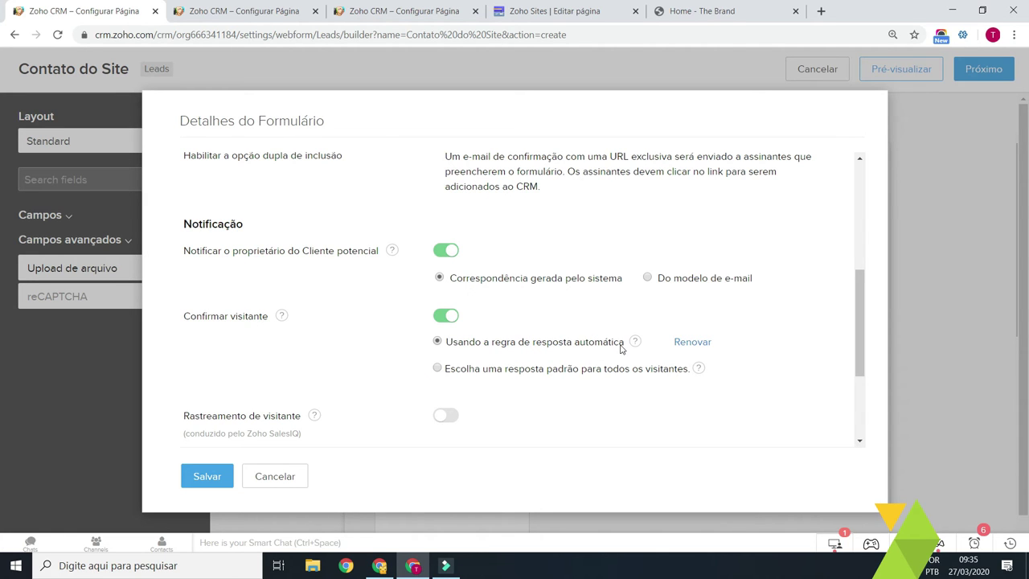
{"action": "left_click", "coordinate": [694, 344]}
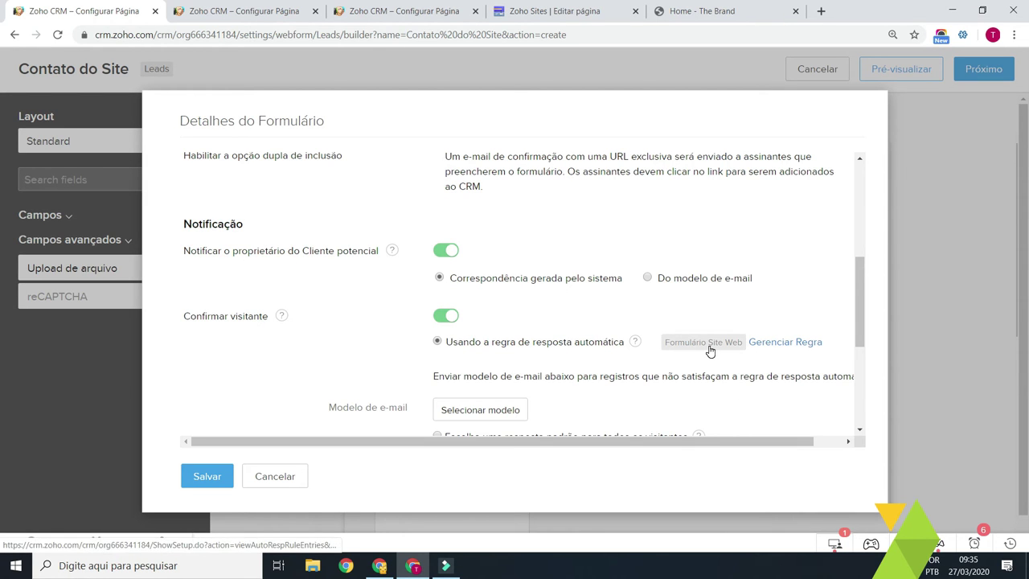
{"action": "left_click", "coordinate": [709, 344]}
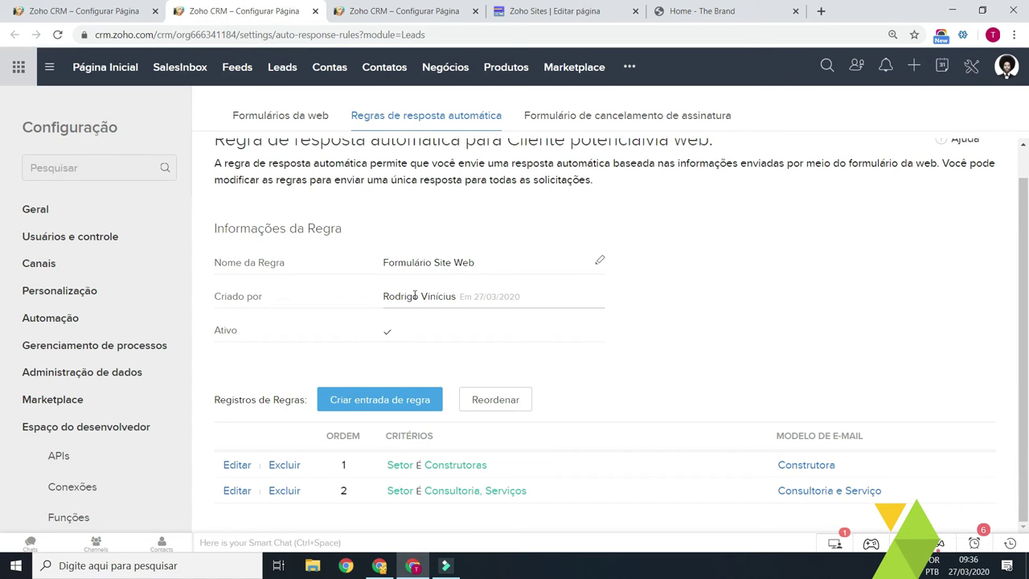
{"action": "scroll", "coordinate": [391, 294], "scroll_direction": "up", "scroll_amount": 1}
{"action": "left_click_drag", "start_coordinate": [476, 295], "coordinate": [382, 296]}
{"action": "left_click", "coordinate": [149, 12]}
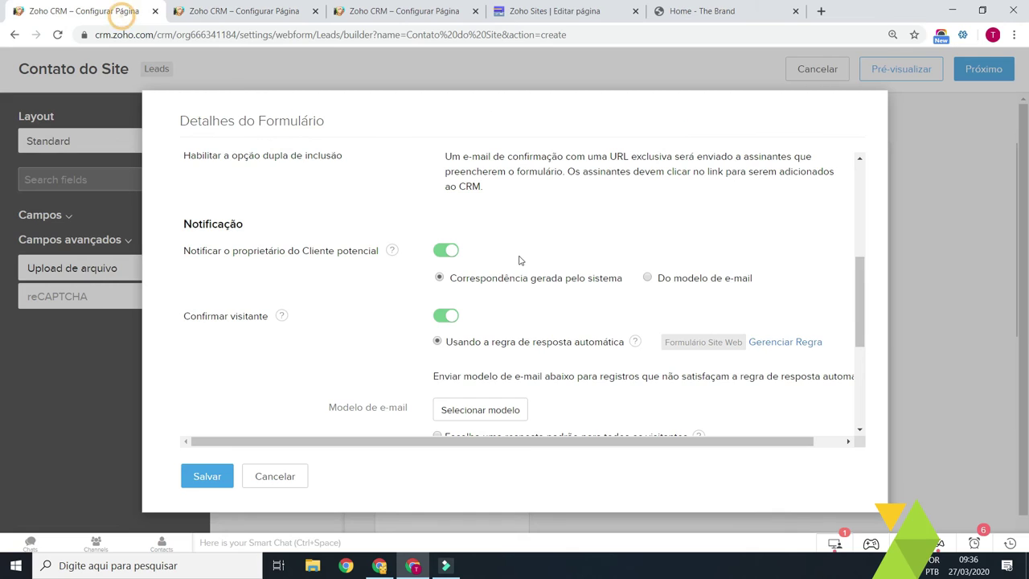
{"action": "left_click", "coordinate": [728, 350]}
{"action": "left_click", "coordinate": [51, 12]}
Step: Try a default response for all visitors using the Modelo Lead template, and switch back to the automatic response rule
{"action": "scroll", "coordinate": [587, 342], "scroll_direction": "down", "scroll_amount": 3}
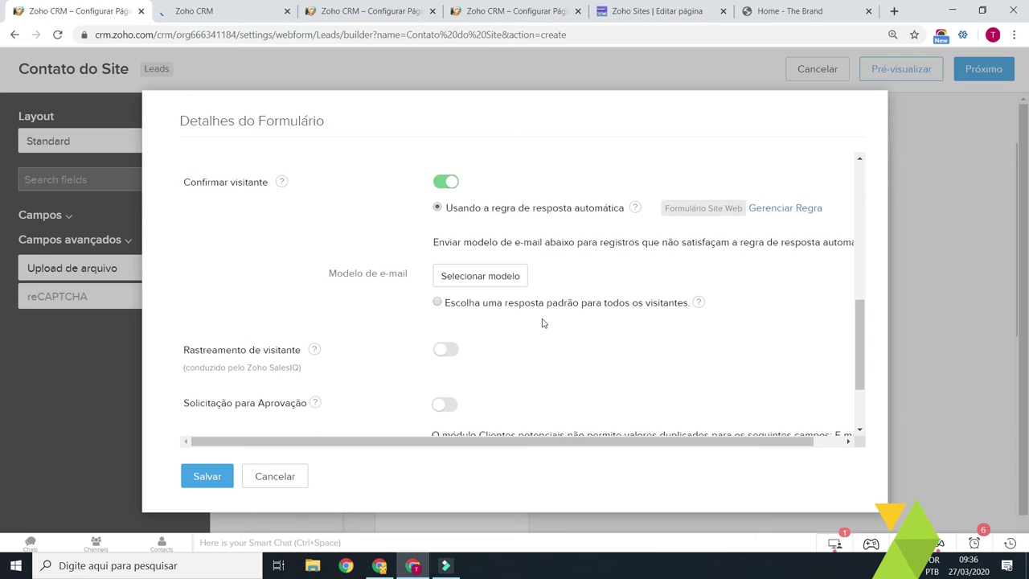
{"action": "scroll", "coordinate": [543, 323], "scroll_direction": "up", "scroll_amount": 3}
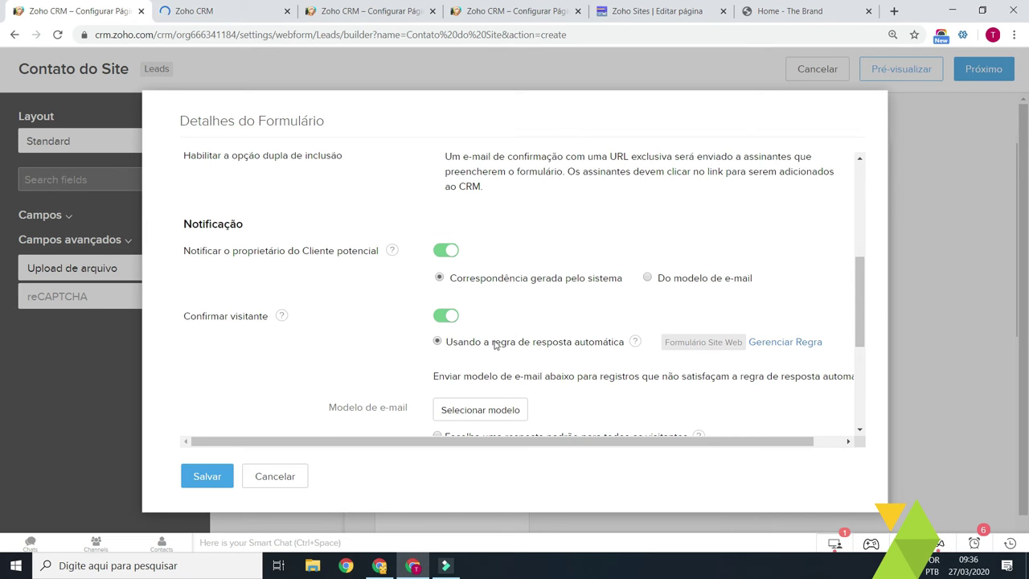
{"action": "scroll", "coordinate": [496, 344], "scroll_direction": "down", "scroll_amount": 2}
{"action": "mouse_move", "coordinate": [634, 274]}
{"action": "left_click_drag", "start_coordinate": [862, 288], "coordinate": [868, 304]}
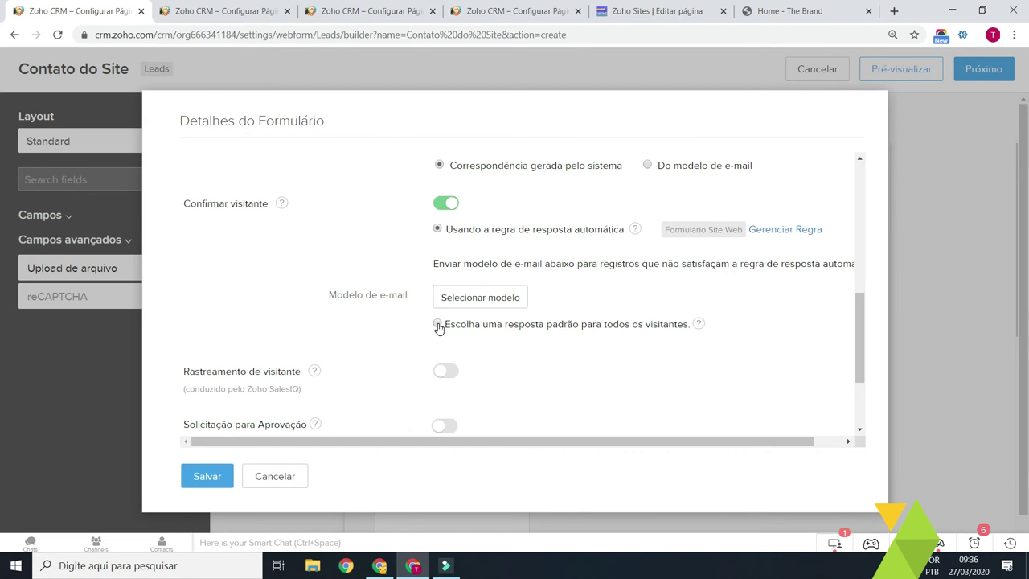
{"action": "left_click", "coordinate": [516, 328]}
{"action": "scroll", "coordinate": [482, 341], "scroll_direction": "up", "scroll_amount": 3}
{"action": "left_click", "coordinate": [492, 411]}
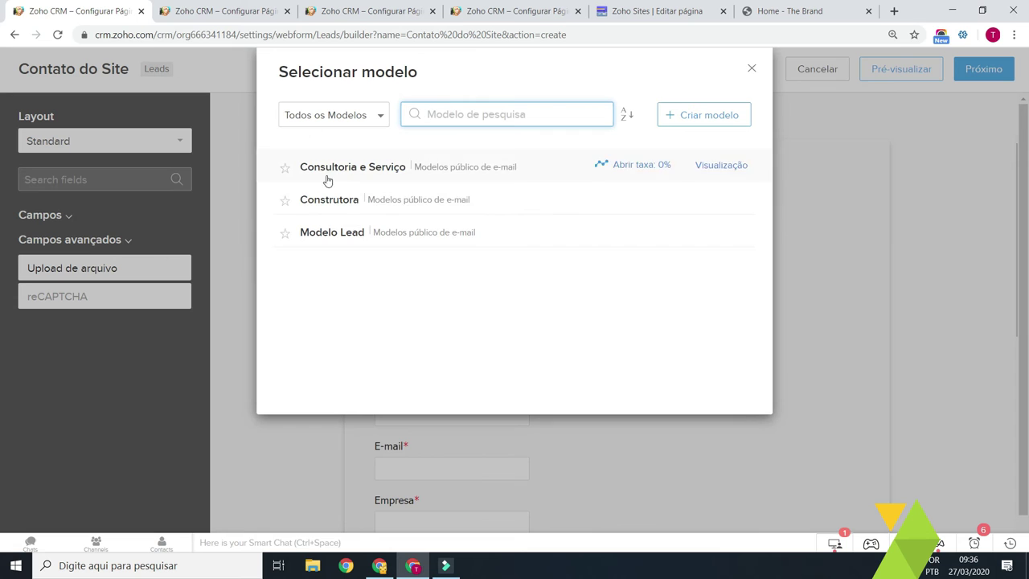
{"action": "left_click", "coordinate": [339, 233]}
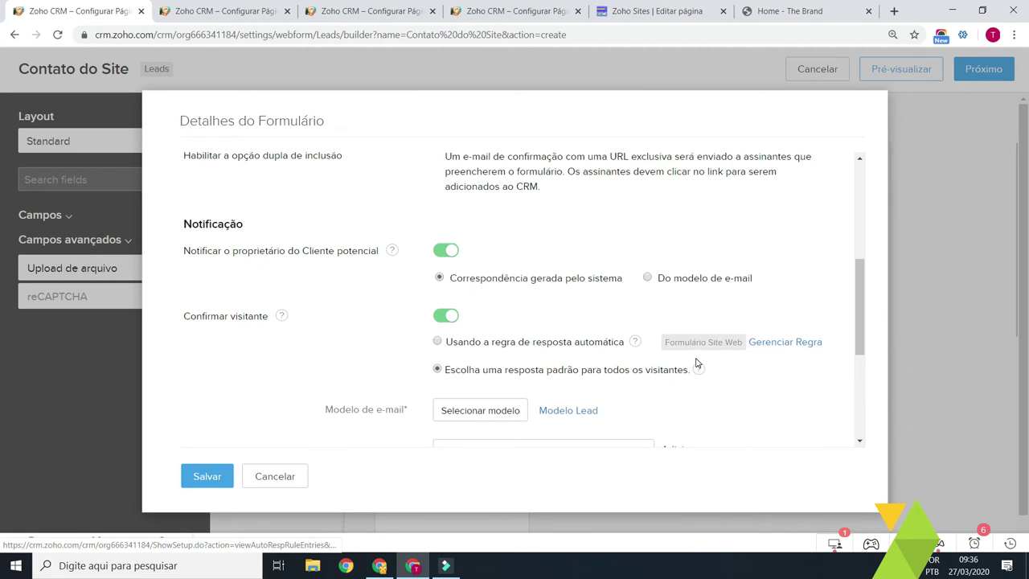
{"action": "left_click", "coordinate": [438, 342]}
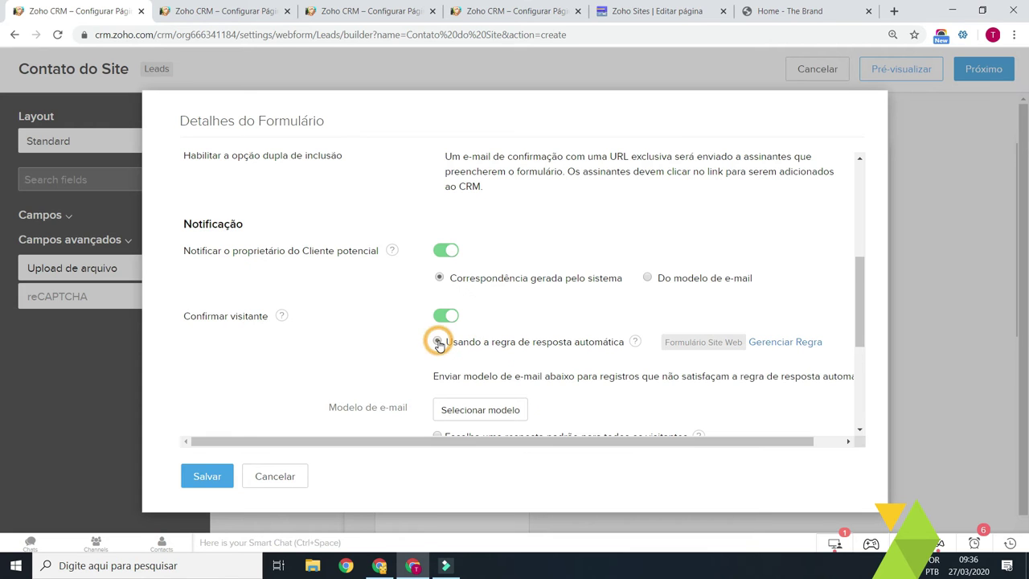
Step: Try enabling visitor tracking for the form with the thebrand account, and turn the tracking off again
{"action": "scroll", "coordinate": [566, 350], "scroll_direction": "down", "scroll_amount": 2}
{"action": "scroll", "coordinate": [522, 277], "scroll_direction": "down", "scroll_amount": 1}
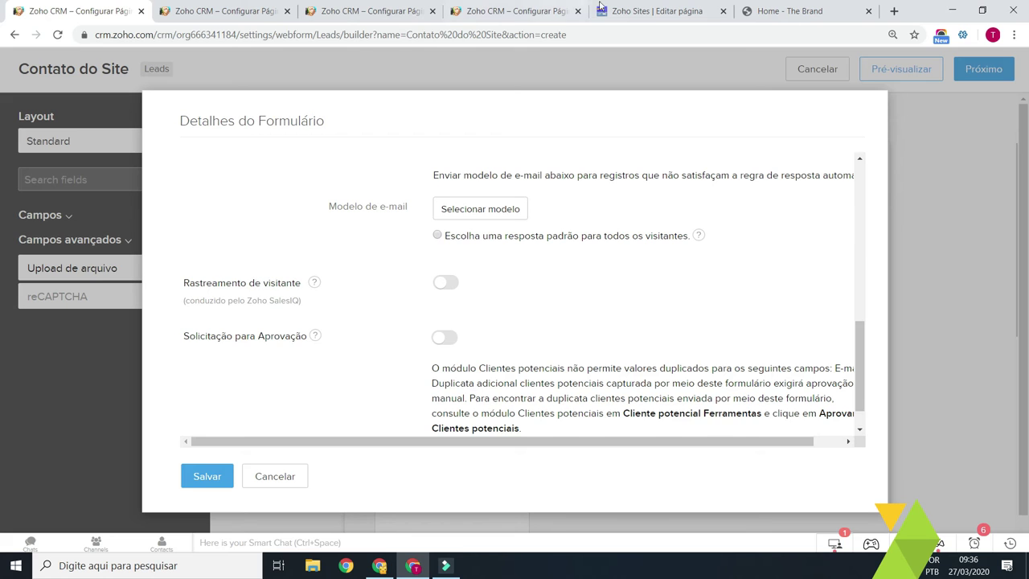
{"action": "left_click", "coordinate": [635, 11]}
{"action": "left_click", "coordinate": [61, 12]}
{"action": "left_click", "coordinate": [447, 282]}
{"action": "left_click", "coordinate": [473, 320]}
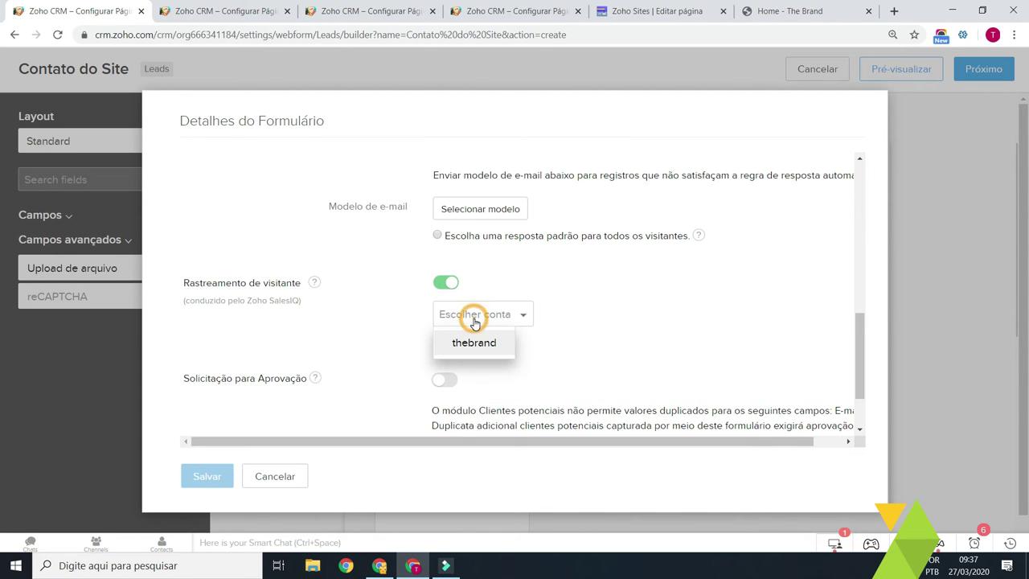
{"action": "left_click", "coordinate": [479, 344]}
{"action": "scroll", "coordinate": [486, 333], "scroll_direction": "down", "scroll_amount": 2}
{"action": "left_click", "coordinate": [248, 168]}
{"action": "left_click", "coordinate": [312, 173]}
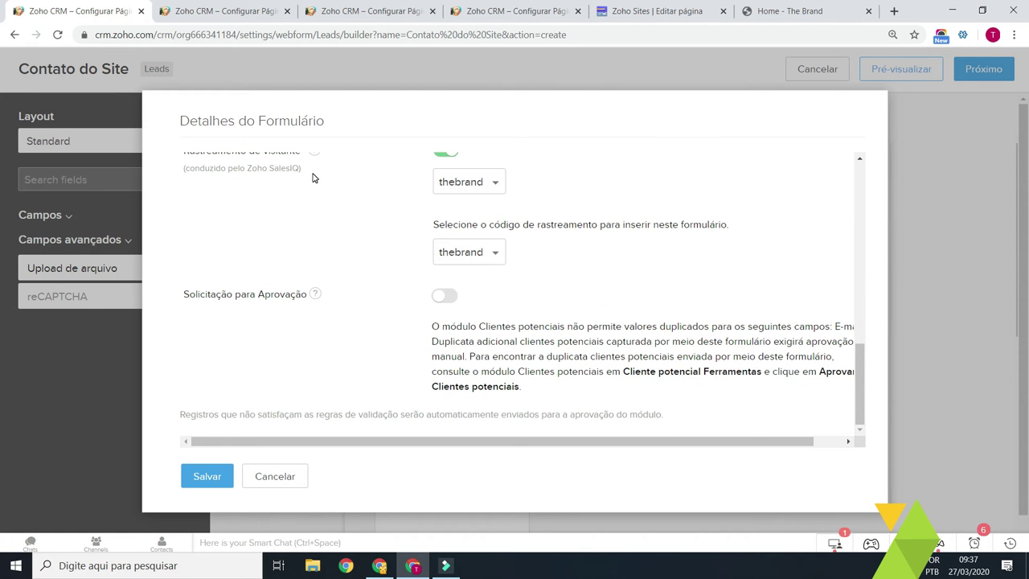
{"action": "scroll", "coordinate": [466, 245], "scroll_direction": "up", "scroll_amount": 1}
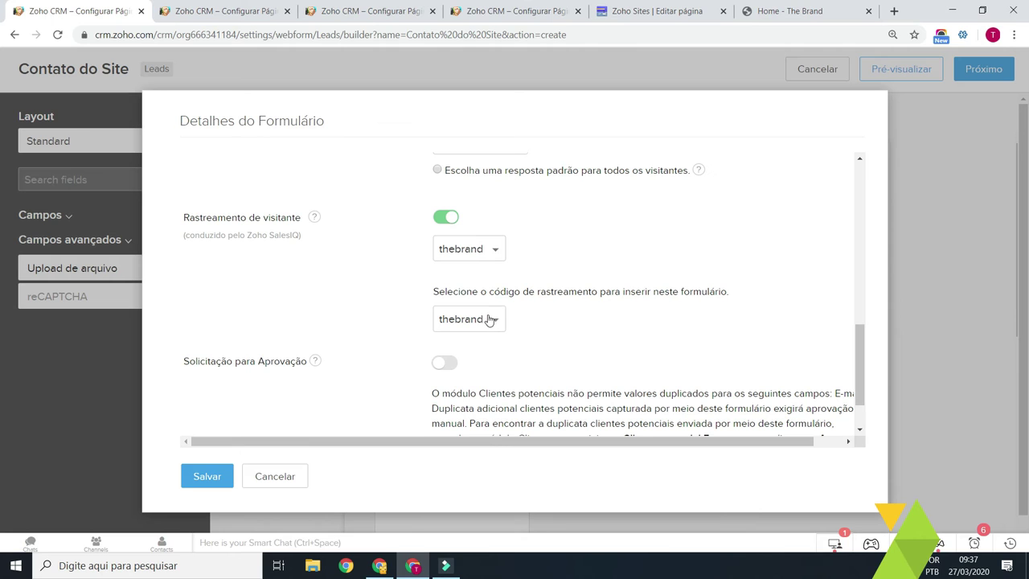
{"action": "left_click", "coordinate": [447, 218]}
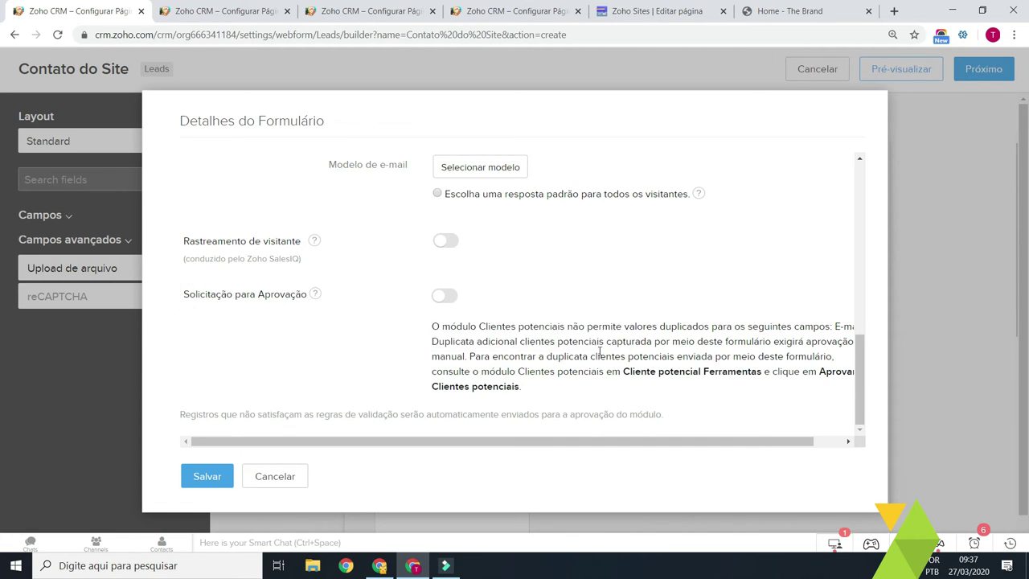
Step: Enable the approval request option (Solicitação para Aprovação) in the form details
{"action": "left_click", "coordinate": [860, 388]}
{"action": "left_click_drag", "start_coordinate": [648, 435], "coordinate": [675, 441]}
{"action": "left_click", "coordinate": [412, 293]}
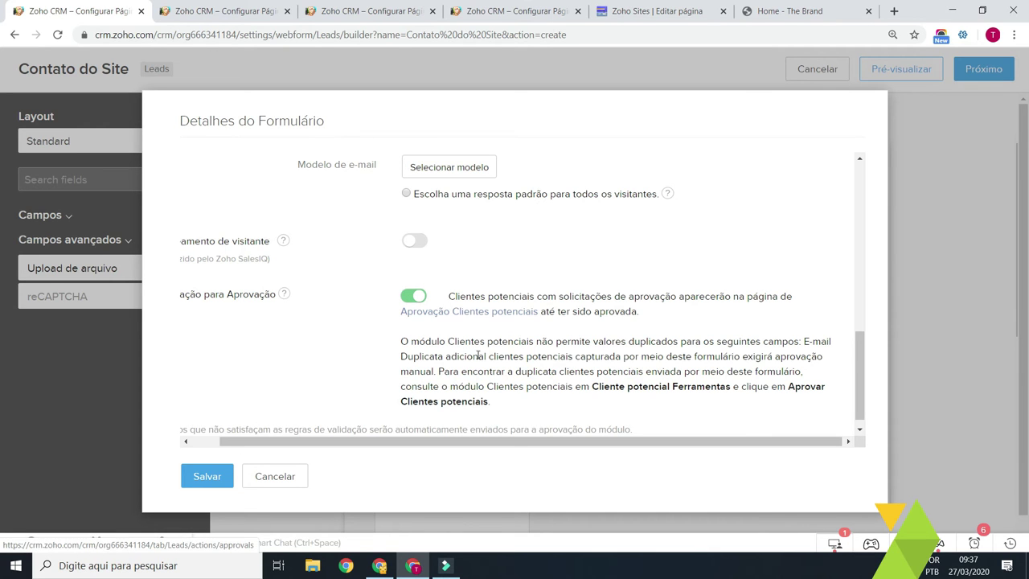
{"action": "left_click_drag", "start_coordinate": [491, 441], "coordinate": [463, 441]}
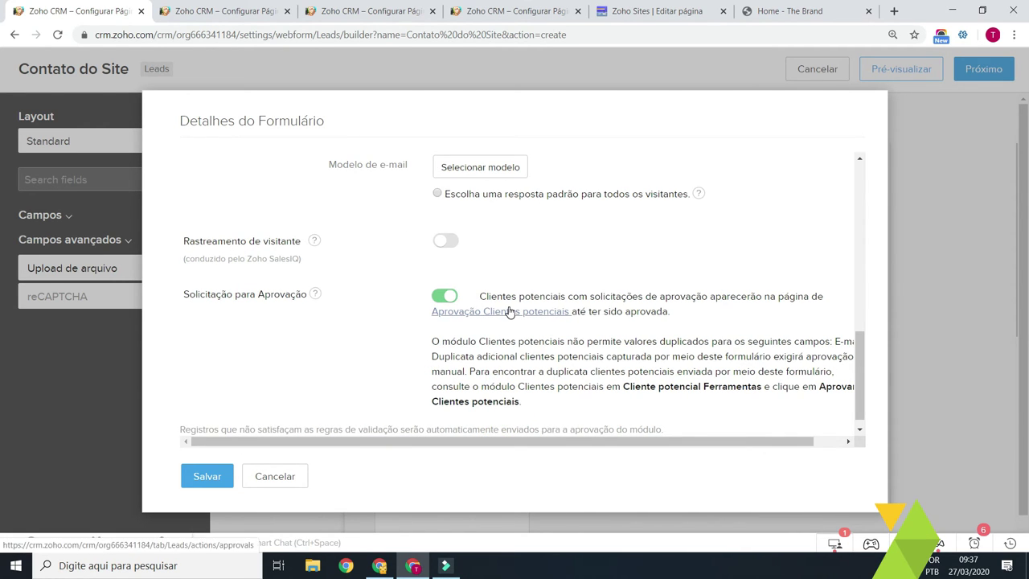
Step: Open the approval page for web leads (Aprovar Web Leads) from the Leads module
{"action": "left_click", "coordinate": [236, 10]}
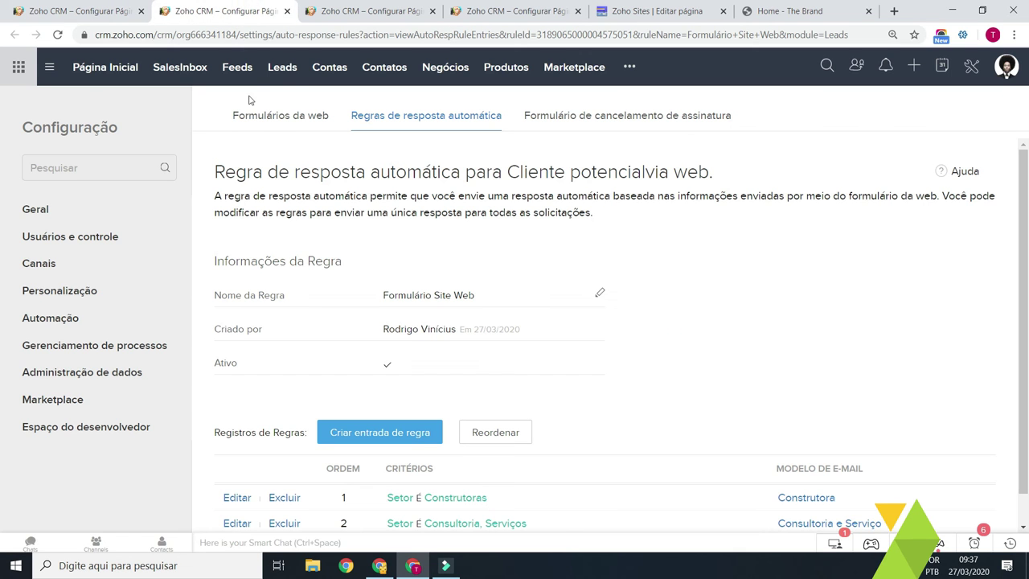
{"action": "left_click", "coordinate": [288, 74]}
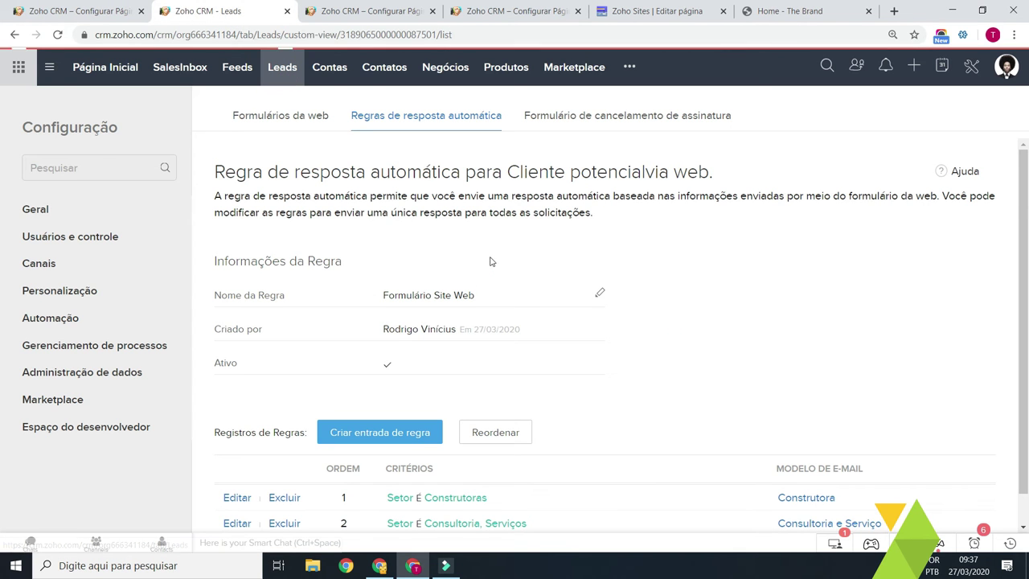
{"action": "left_click", "coordinate": [148, 7]}
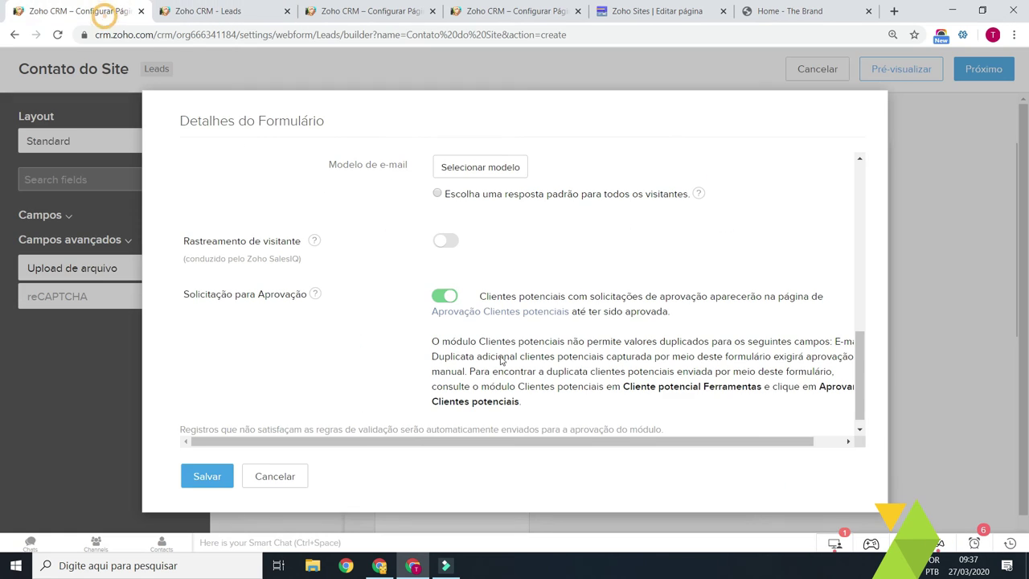
{"action": "left_click", "coordinate": [263, 20]}
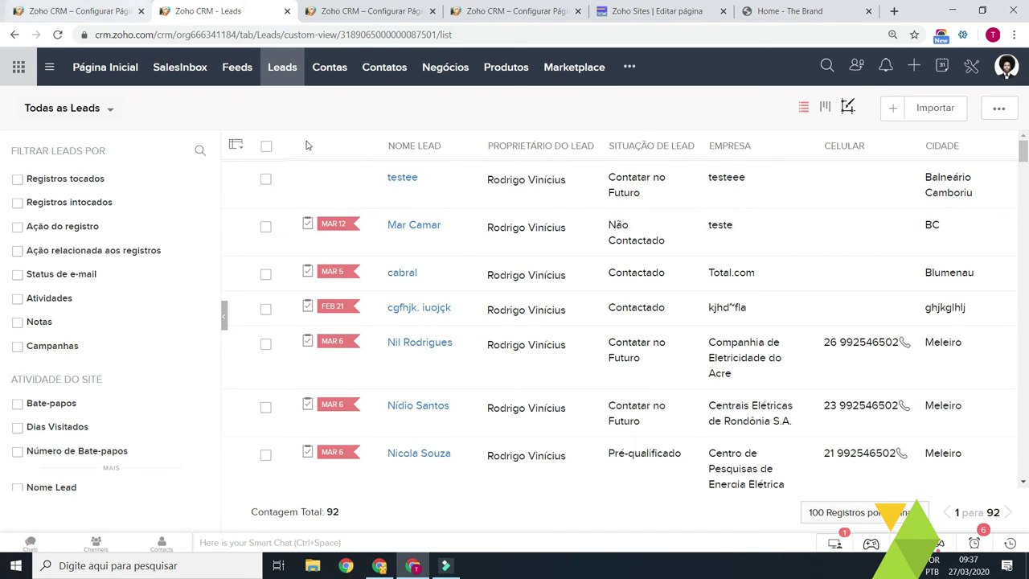
{"action": "scroll", "coordinate": [439, 317], "scroll_direction": "down", "scroll_amount": 3}
{"action": "scroll", "coordinate": [439, 318], "scroll_direction": "up", "scroll_amount": 3}
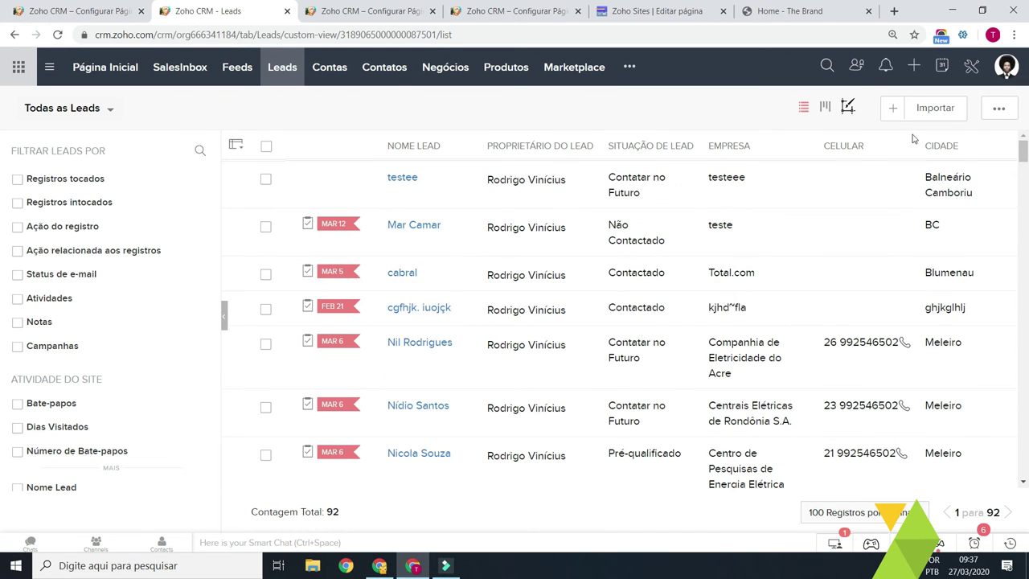
{"action": "left_click", "coordinate": [997, 109]}
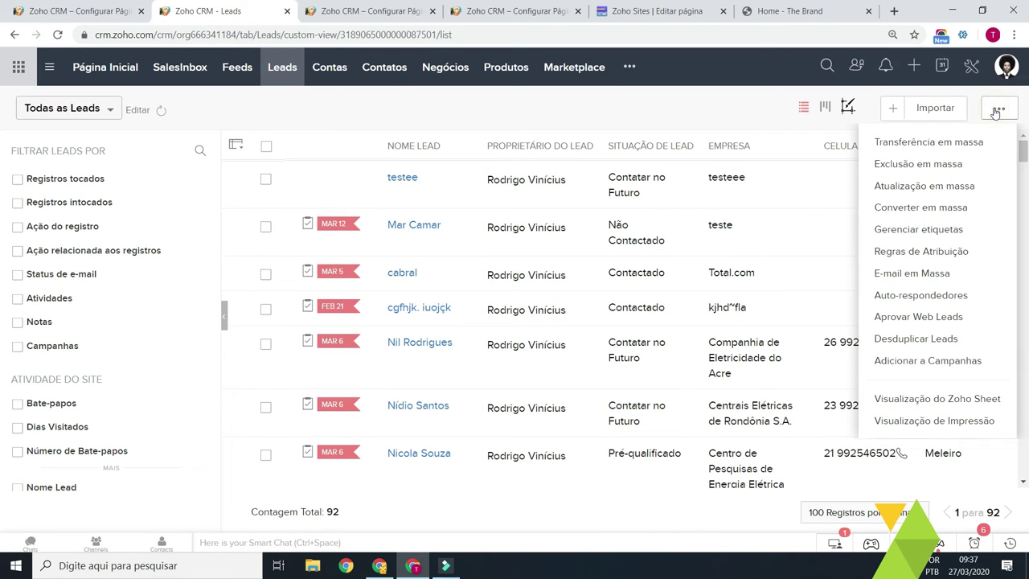
{"action": "left_click", "coordinate": [938, 315]}
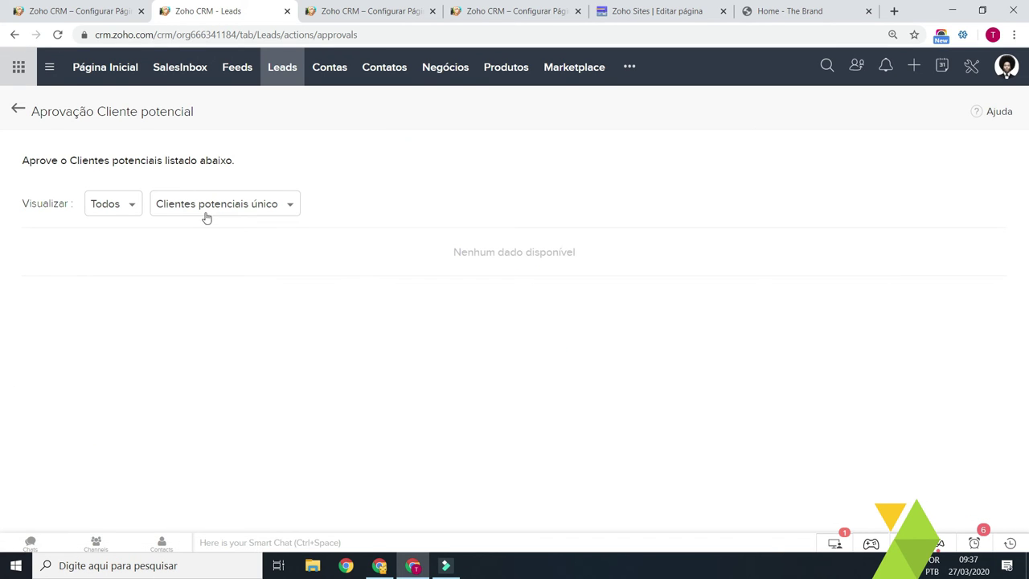
Step: Return to the form details and turn off the approval request option
{"action": "left_click", "coordinate": [72, 9]}
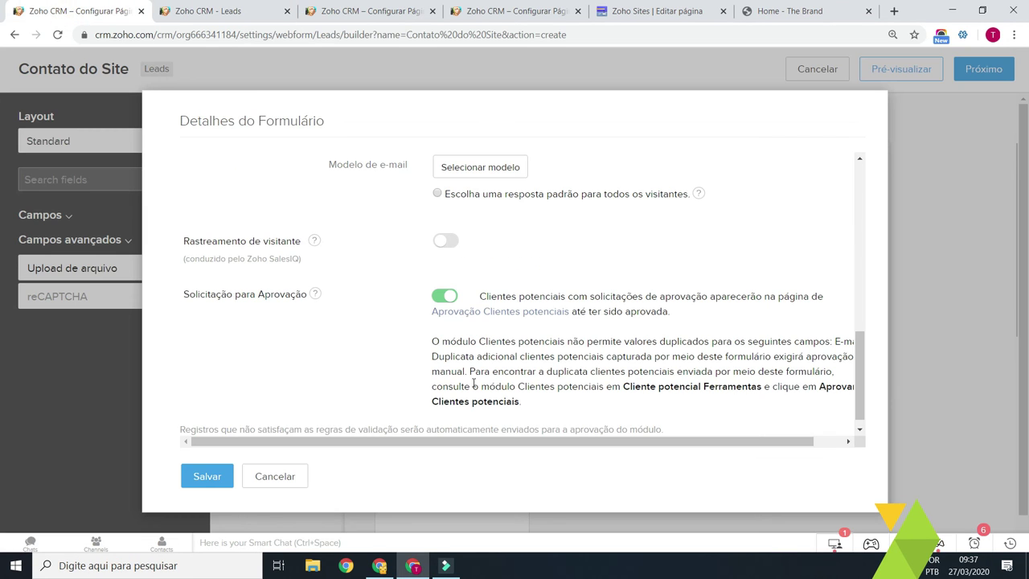
{"action": "scroll", "coordinate": [446, 299], "scroll_direction": "down", "scroll_amount": 1}
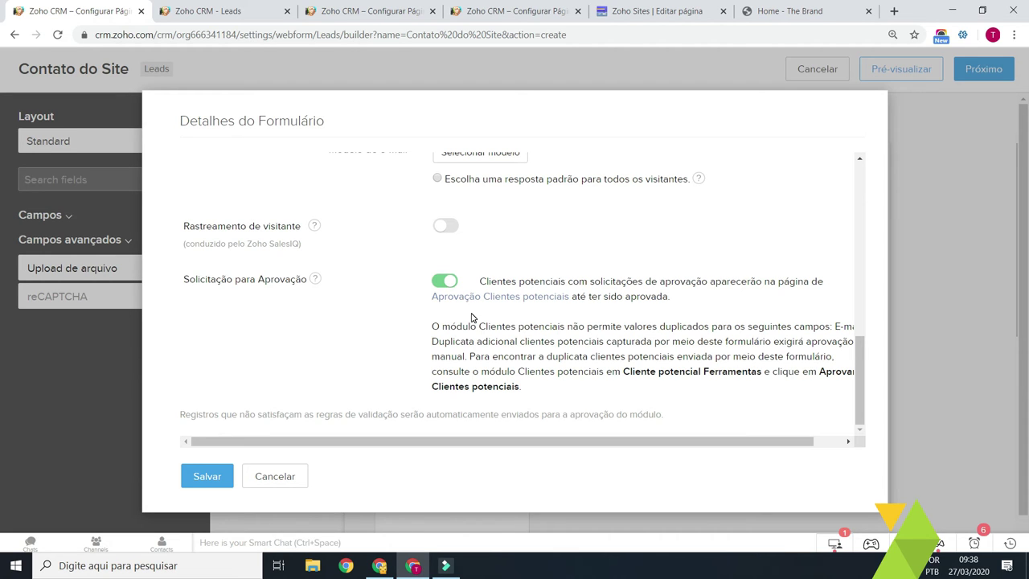
{"action": "left_click", "coordinate": [443, 283]}
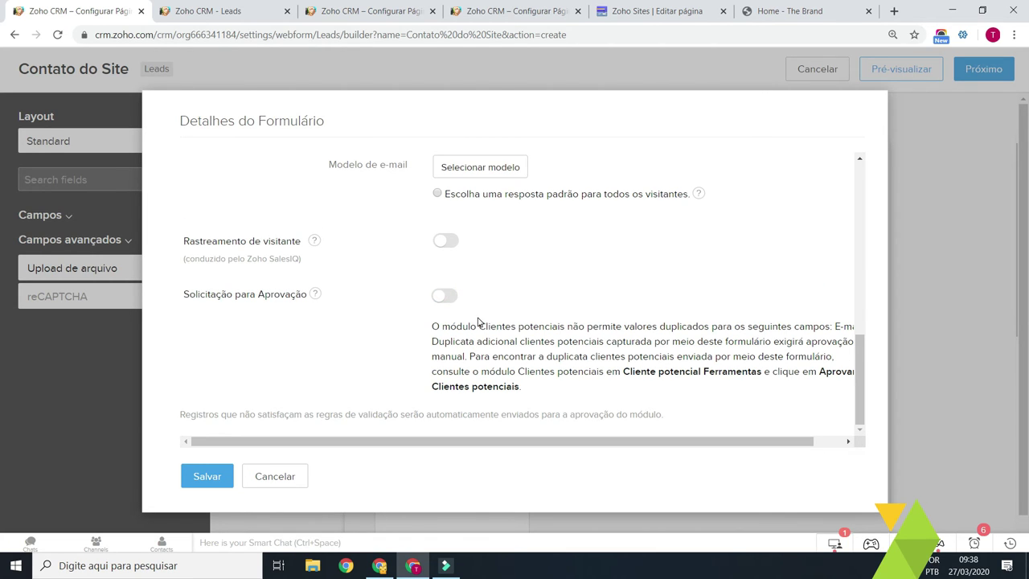
Step: Review the form details of Contato do Site from beginning to end and save them
{"action": "scroll", "coordinate": [478, 317], "scroll_direction": "up", "scroll_amount": 5}
{"action": "scroll", "coordinate": [483, 319], "scroll_direction": "down", "scroll_amount": 5}
{"action": "left_click_drag", "start_coordinate": [857, 394], "coordinate": [857, 188]}
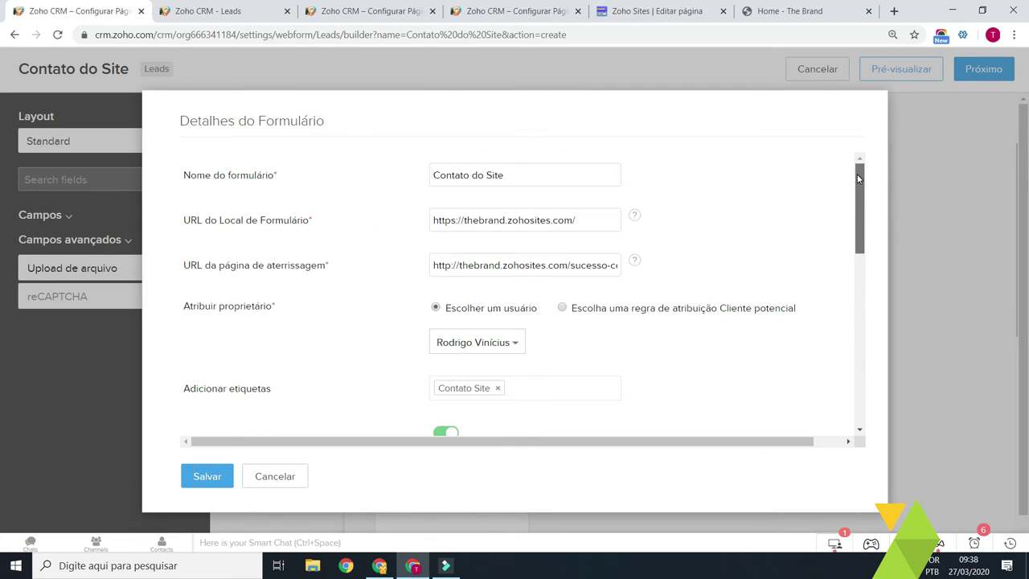
{"action": "scroll", "coordinate": [861, 247], "scroll_direction": "down", "scroll_amount": 10}
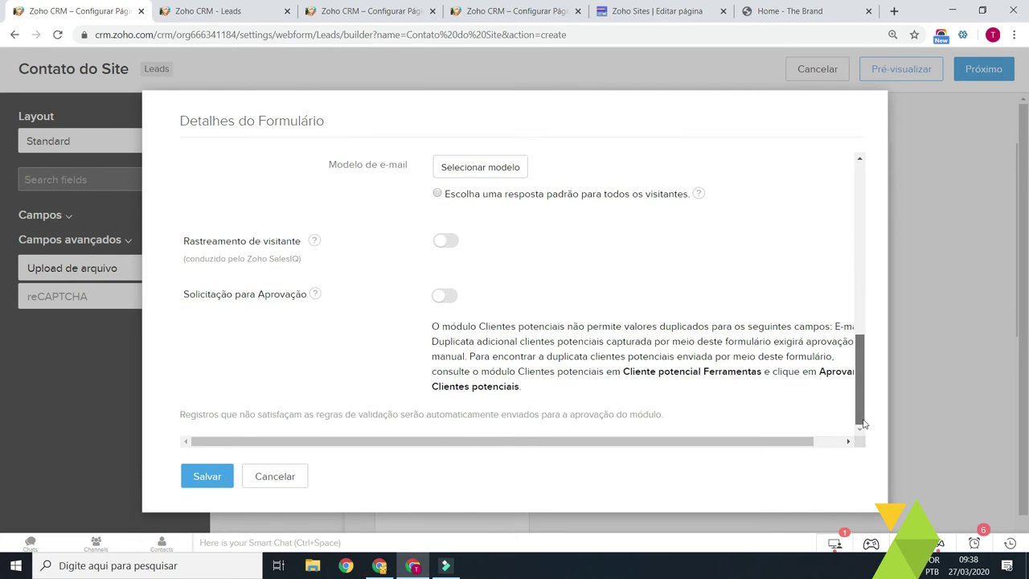
{"action": "left_click", "coordinate": [214, 478]}
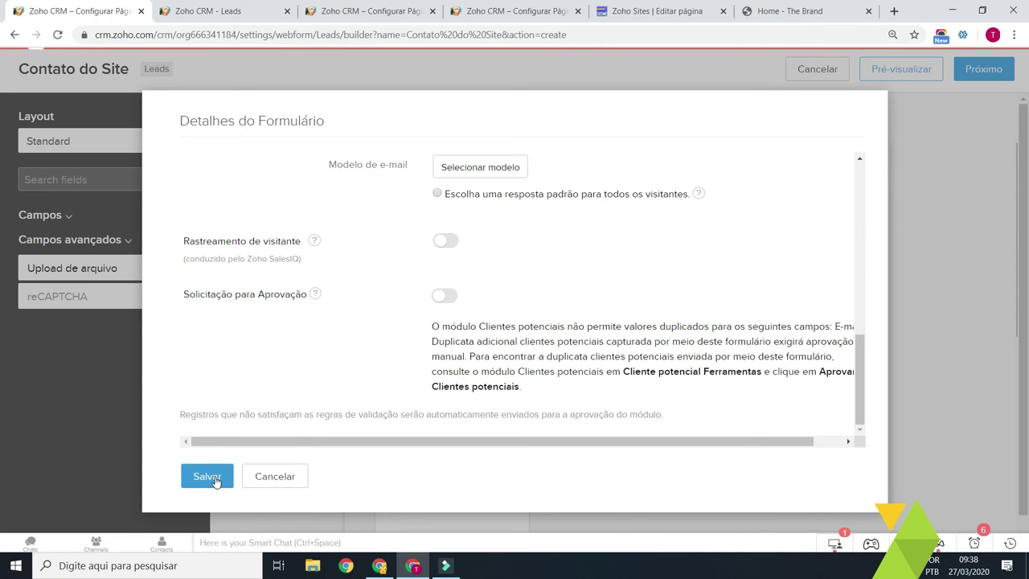
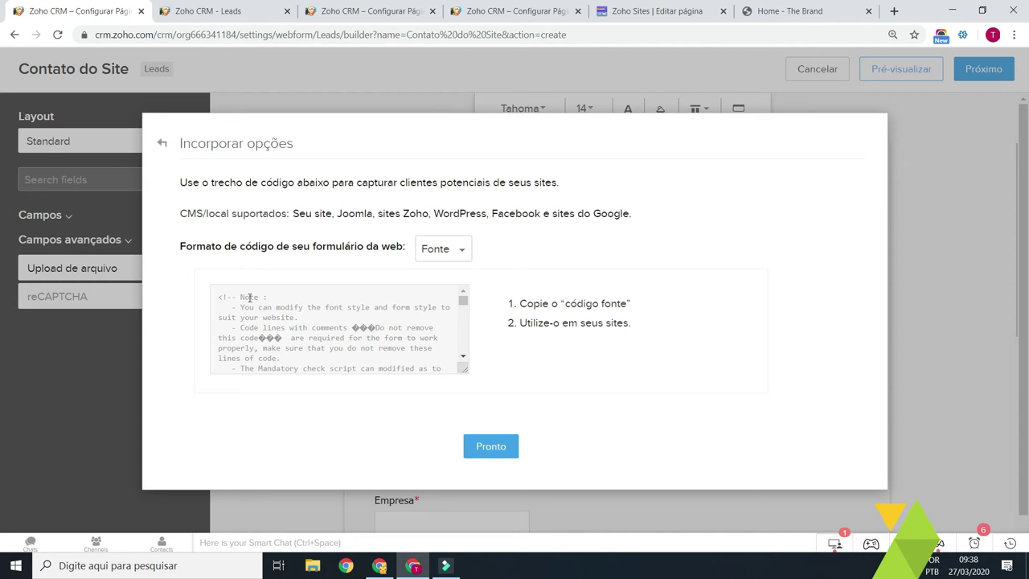
Step: Select the form's entire source code and enlarge the code box to show more lines
{"action": "left_click_drag", "start_coordinate": [463, 307], "coordinate": [462, 354]}
{"action": "left_click", "coordinate": [408, 354]}
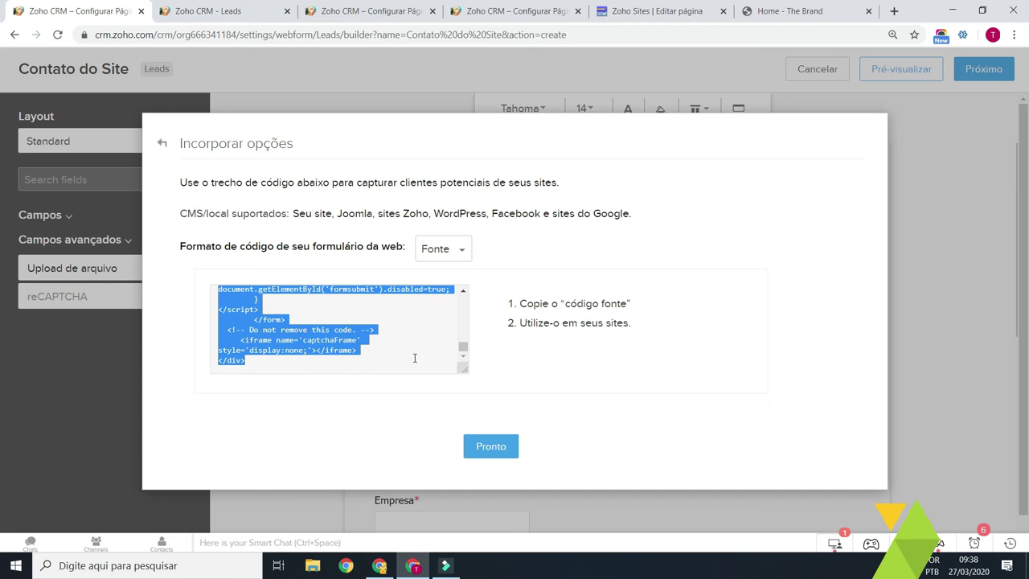
{"action": "left_click_drag", "start_coordinate": [464, 370], "coordinate": [465, 474]}
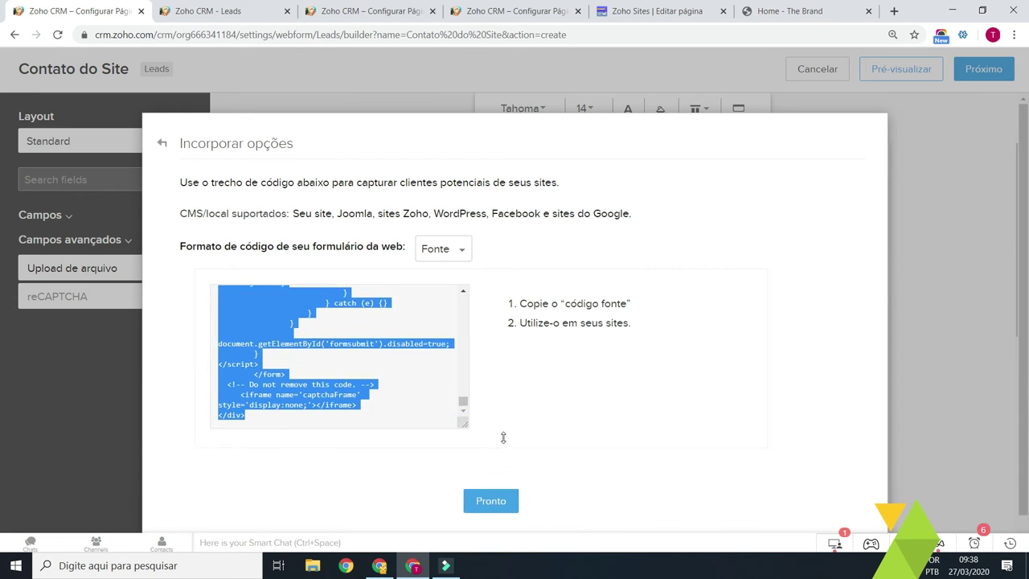
{"action": "scroll", "coordinate": [463, 386], "scroll_direction": "up", "scroll_amount": 3}
{"action": "left_click", "coordinate": [461, 451]}
{"action": "scroll", "coordinate": [460, 389], "scroll_direction": "up", "scroll_amount": 10}
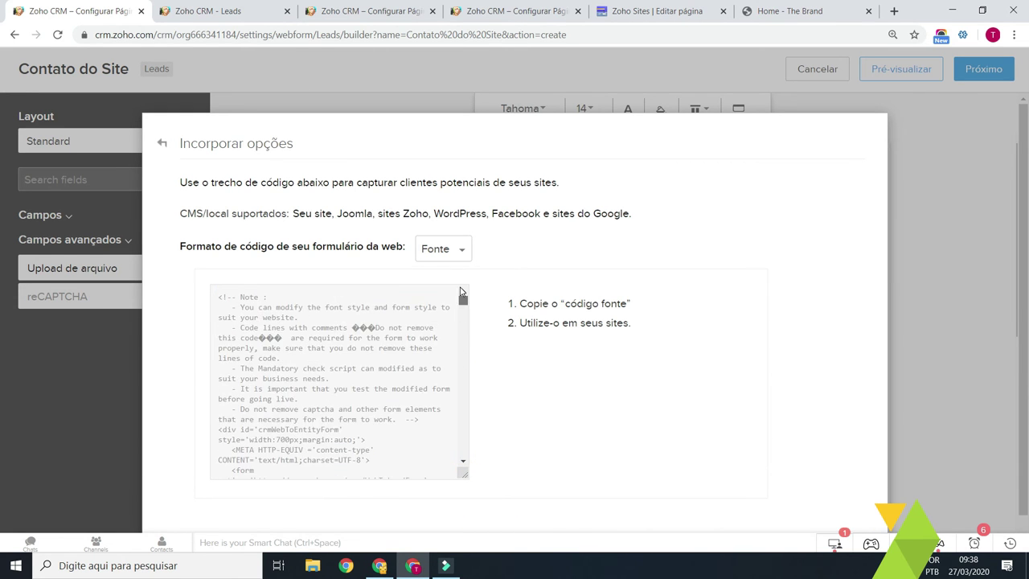
Step: Examine the form's source code from the introductory notes through the lead source options to the input fields
{"action": "left_click", "coordinate": [410, 337]}
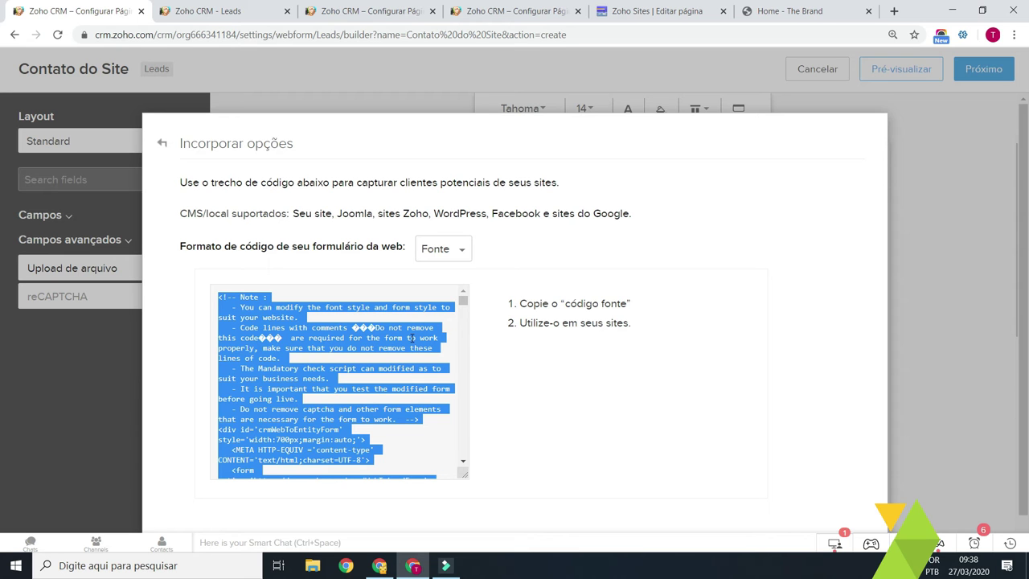
{"action": "scroll", "coordinate": [411, 338], "scroll_direction": "down", "scroll_amount": 10}
{"action": "left_click", "coordinate": [406, 323]}
{"action": "left_click", "coordinate": [464, 321]}
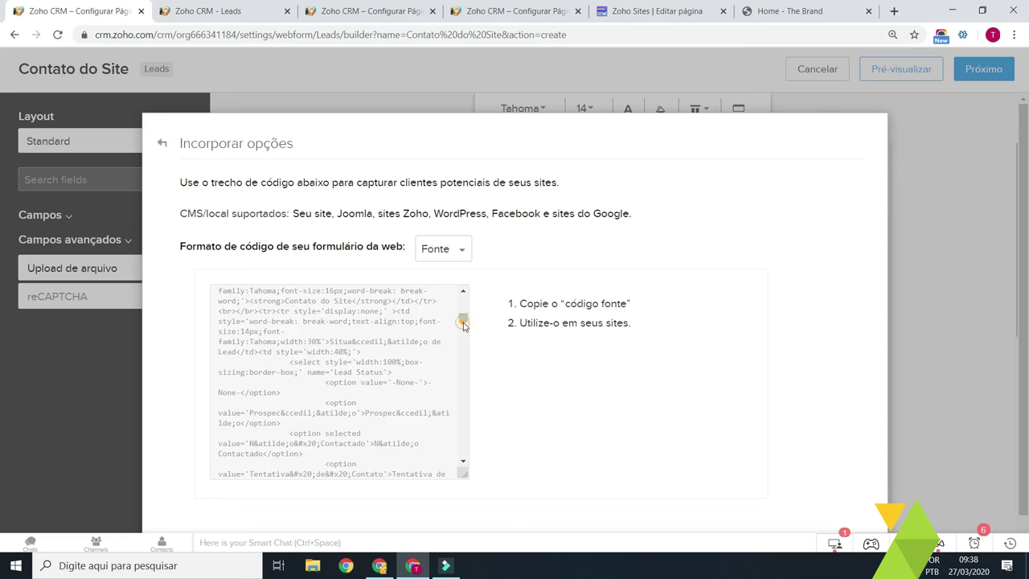
{"action": "left_click_drag", "start_coordinate": [464, 323], "coordinate": [468, 333]}
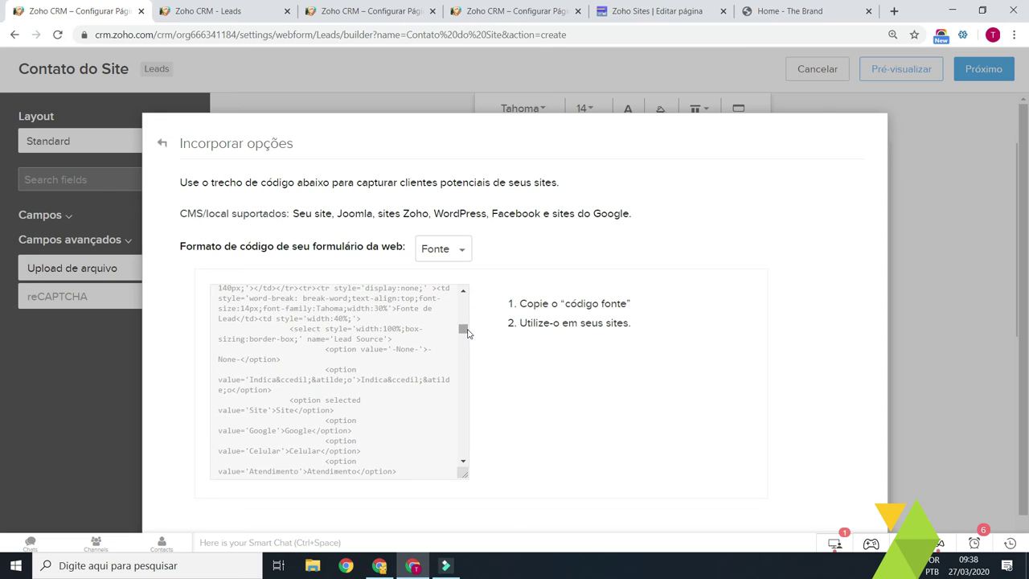
{"action": "left_click", "coordinate": [440, 342]}
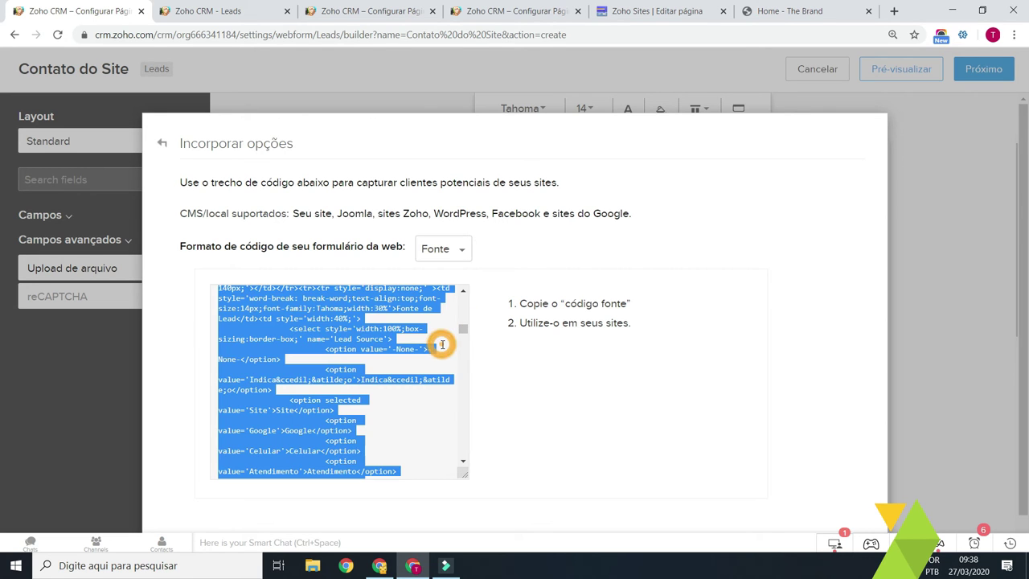
{"action": "left_click", "coordinate": [413, 400]}
{"action": "left_click_drag", "start_coordinate": [463, 331], "coordinate": [462, 356]}
{"action": "left_click", "coordinate": [441, 352]}
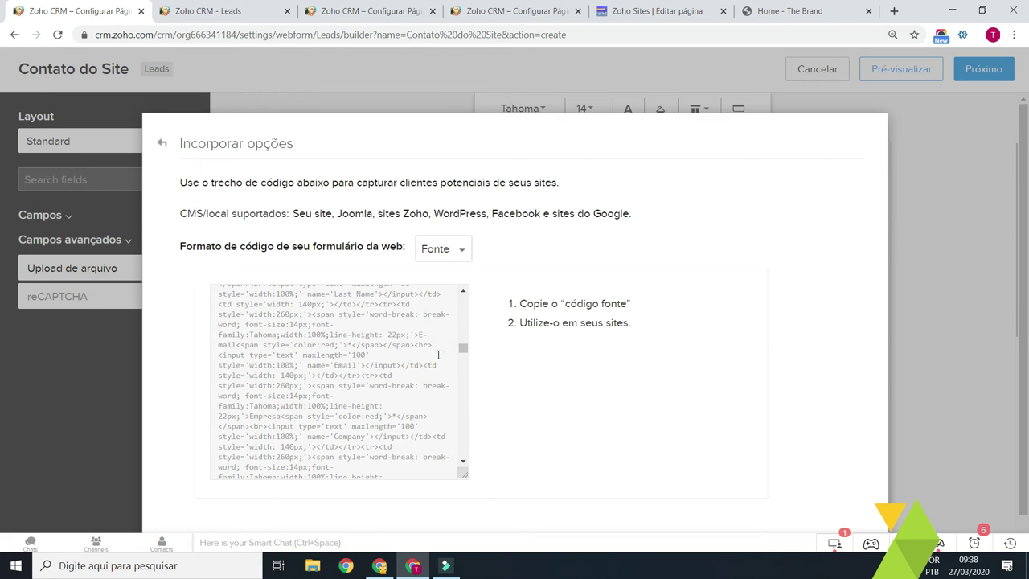
Step: Switch the web form's code format to Incorporar and select the whole embed script
{"action": "left_click", "coordinate": [459, 248]}
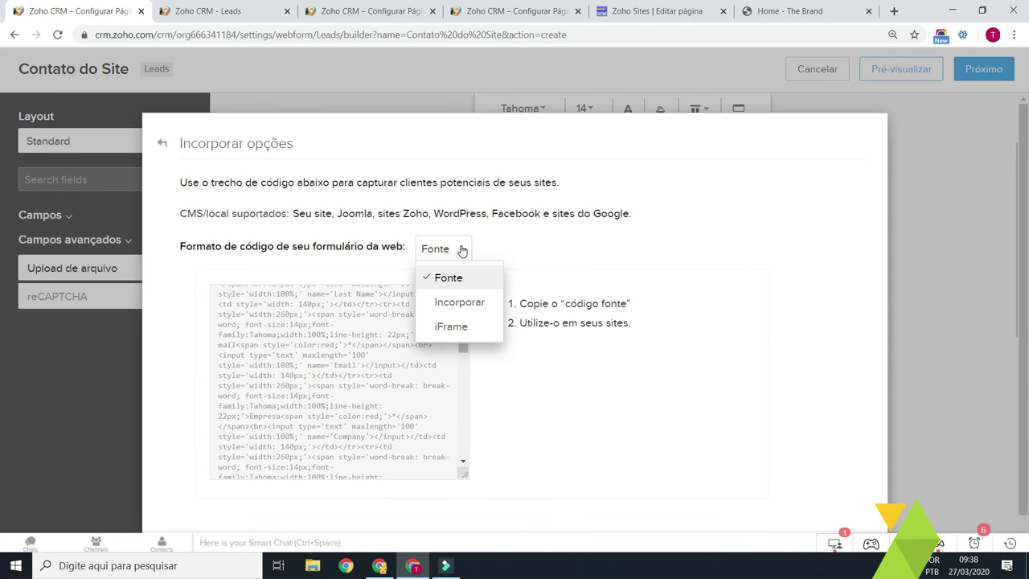
{"action": "left_click", "coordinate": [470, 301]}
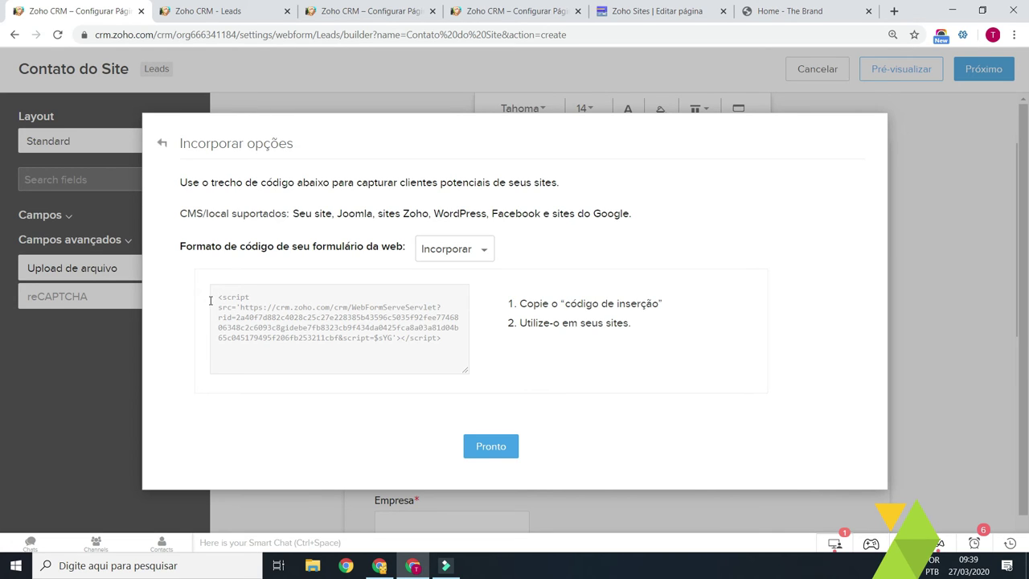
{"action": "left_click_drag", "start_coordinate": [222, 298], "coordinate": [443, 341]}
{"action": "left_click", "coordinate": [443, 340]}
{"action": "triple_click", "coordinate": [443, 340]}
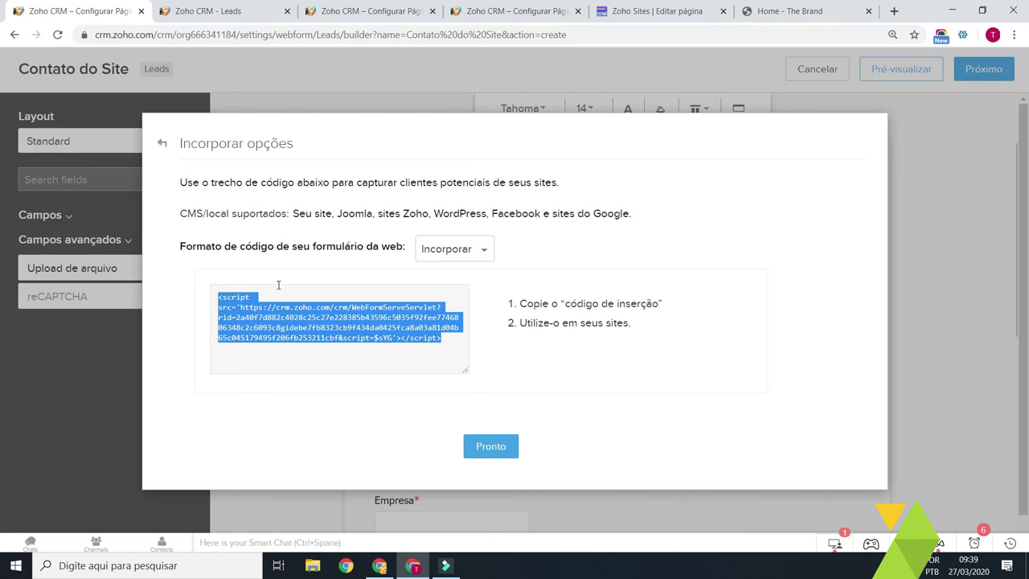
{"action": "left_click", "coordinate": [265, 312]}
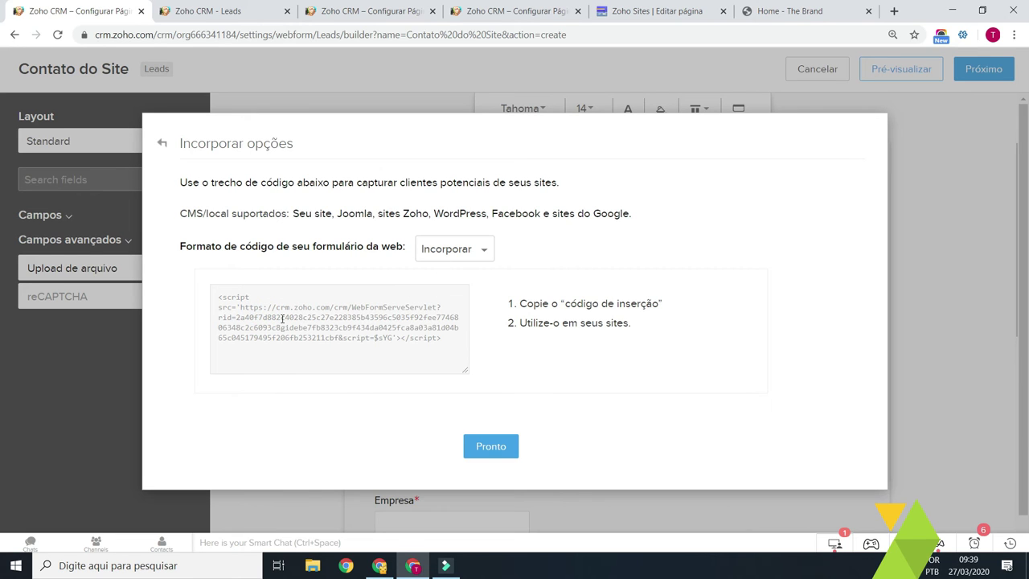
Step: Switch the web form's code format to iFrame
{"action": "left_click", "coordinate": [448, 250]}
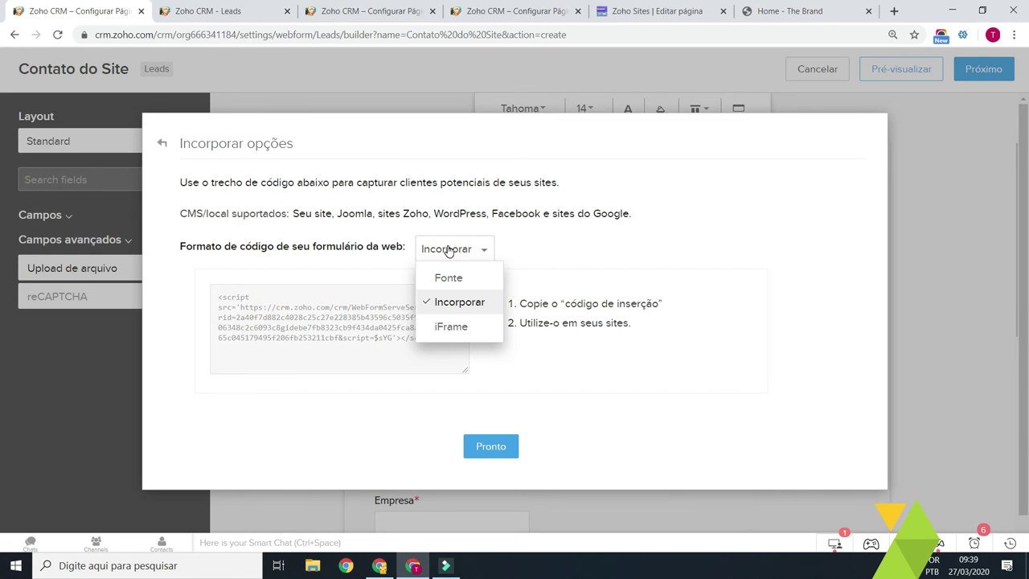
{"action": "left_click", "coordinate": [450, 327]}
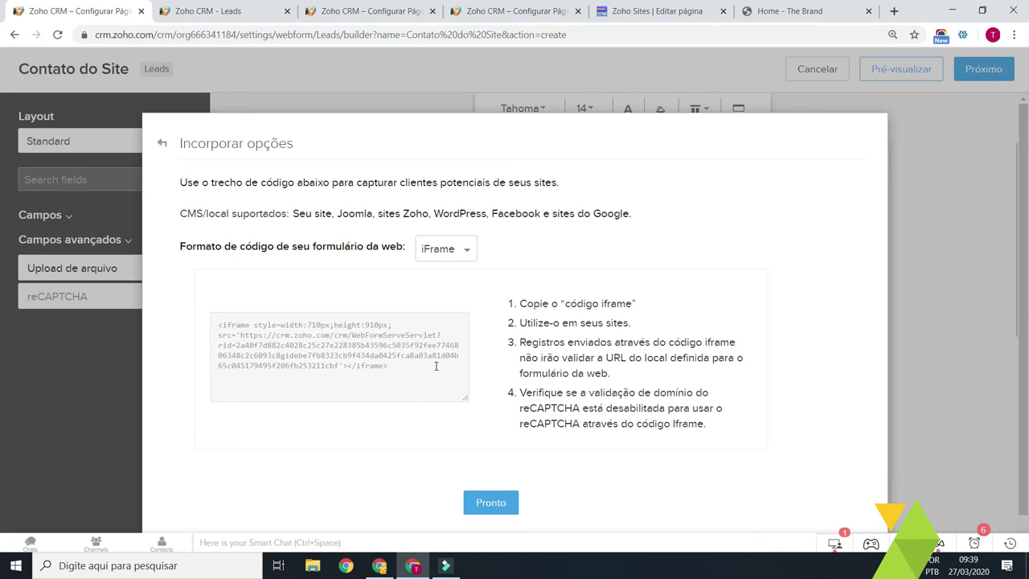
Step: Switch the web form's code format from iFrame to Incorporar and select the whole embed script
{"action": "left_click", "coordinate": [259, 333]}
{"action": "left_click", "coordinate": [387, 375]}
{"action": "left_click", "coordinate": [430, 250]}
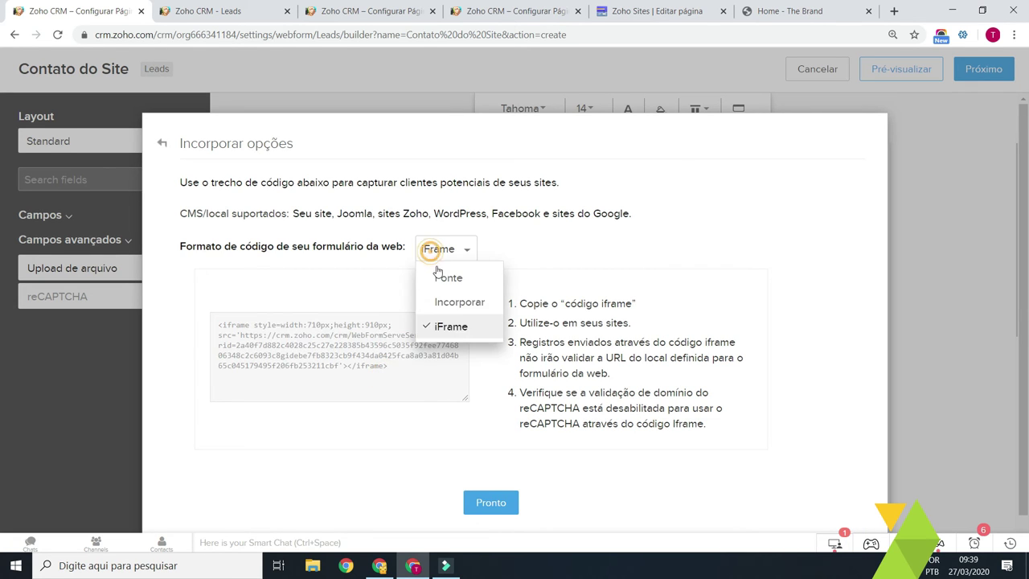
{"action": "left_click", "coordinate": [451, 301]}
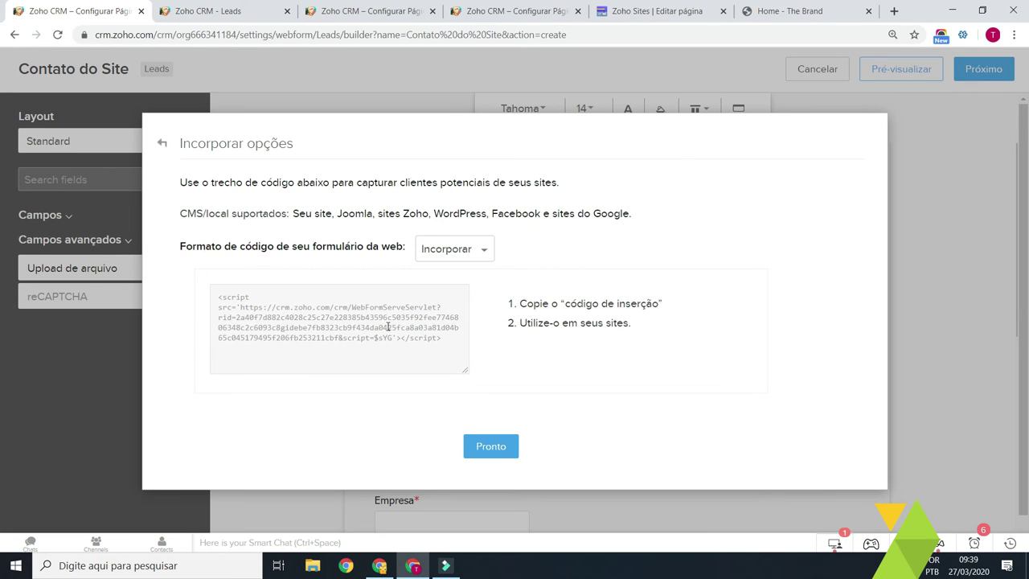
{"action": "left_click", "coordinate": [438, 324]}
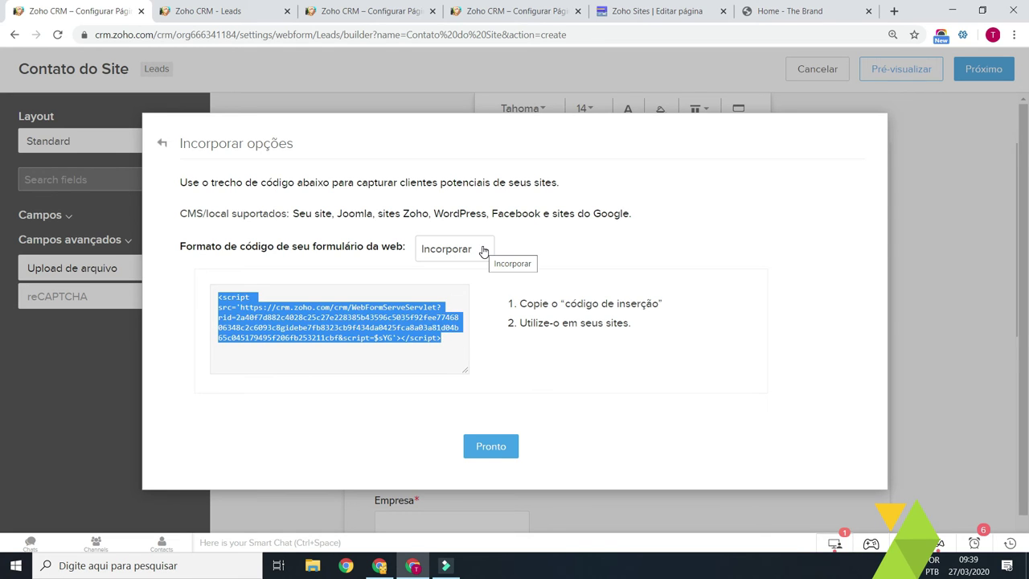
Step: Set the web form's code format to iFrame to view its code and usage instructions
{"action": "left_click", "coordinate": [483, 251]}
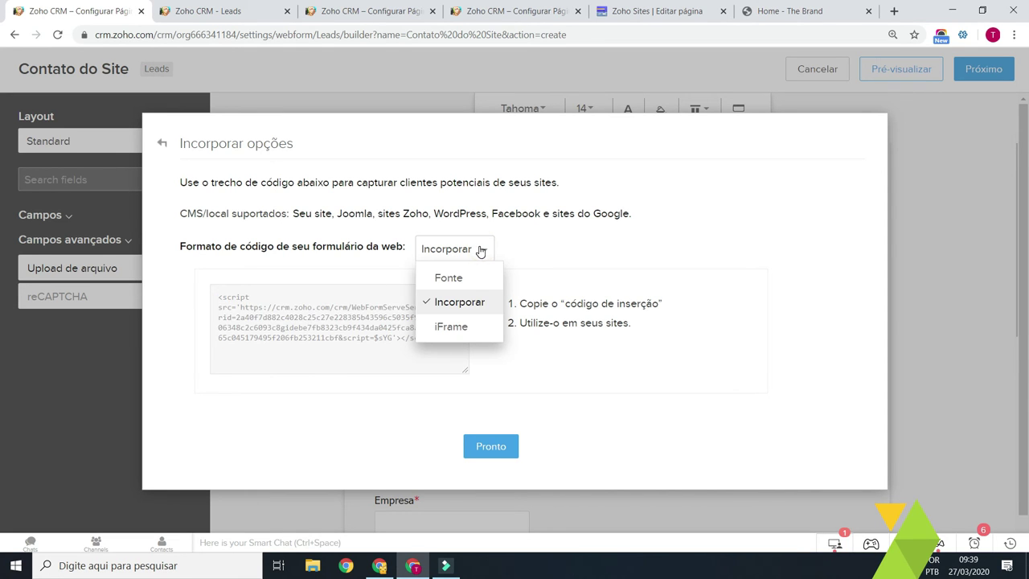
{"action": "left_click", "coordinate": [453, 327]}
{"action": "left_click", "coordinate": [439, 368]}
{"action": "left_click", "coordinate": [427, 378]}
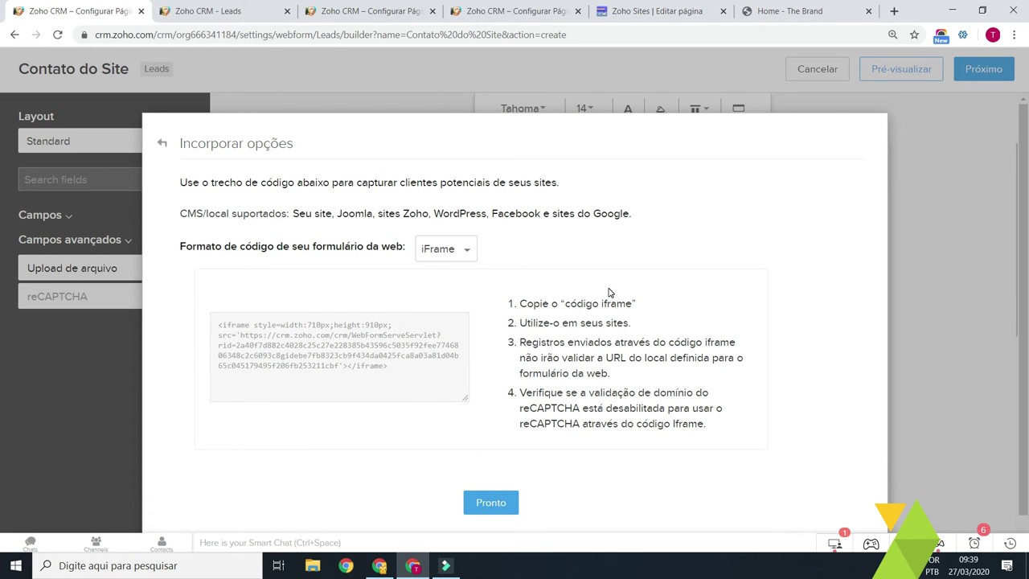
Step: Return the web form's code format to Incorporar and select the script from its end to its beginning
{"action": "left_click", "coordinate": [456, 255]}
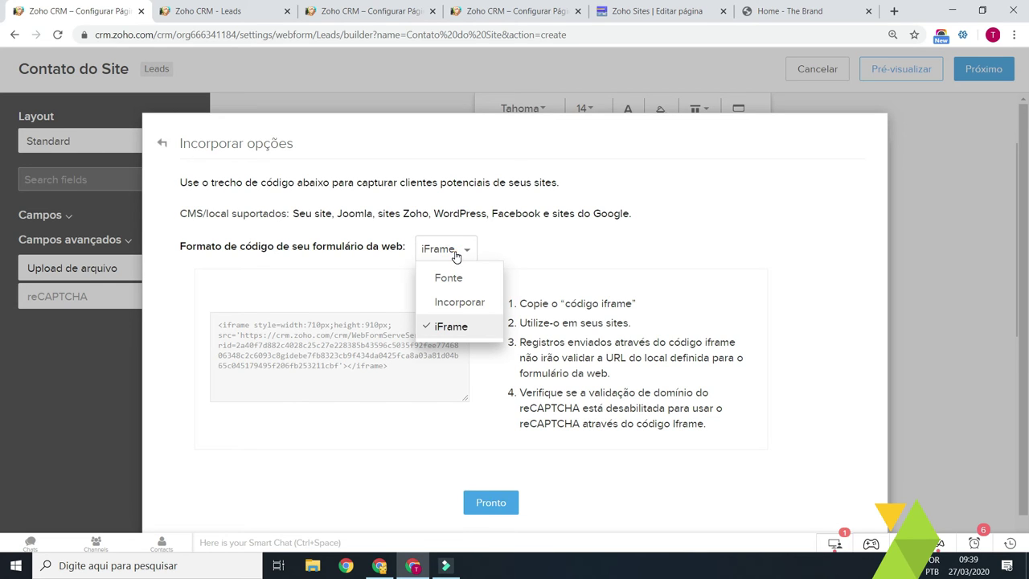
{"action": "left_click", "coordinate": [467, 303]}
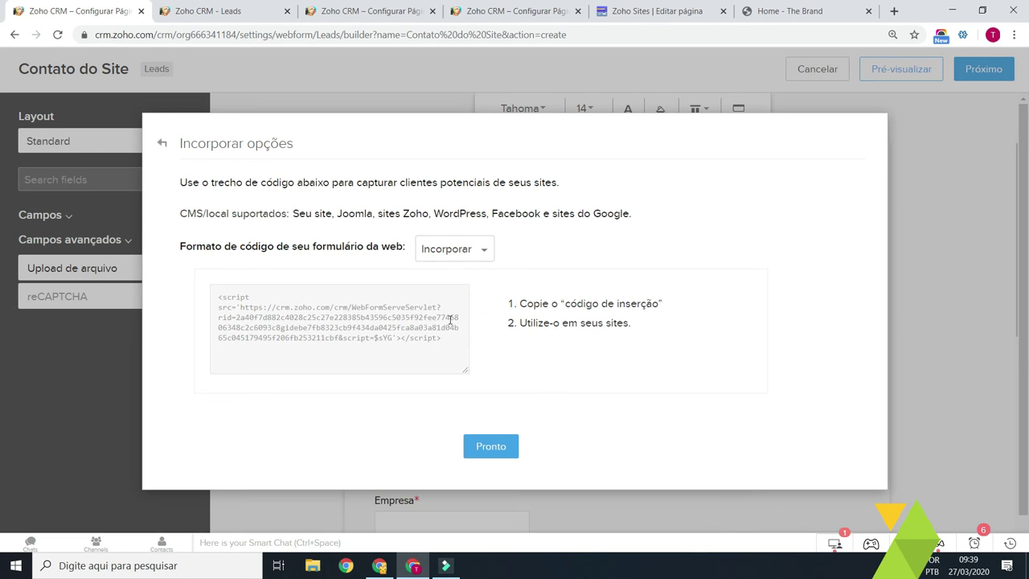
{"action": "left_click", "coordinate": [451, 344]}
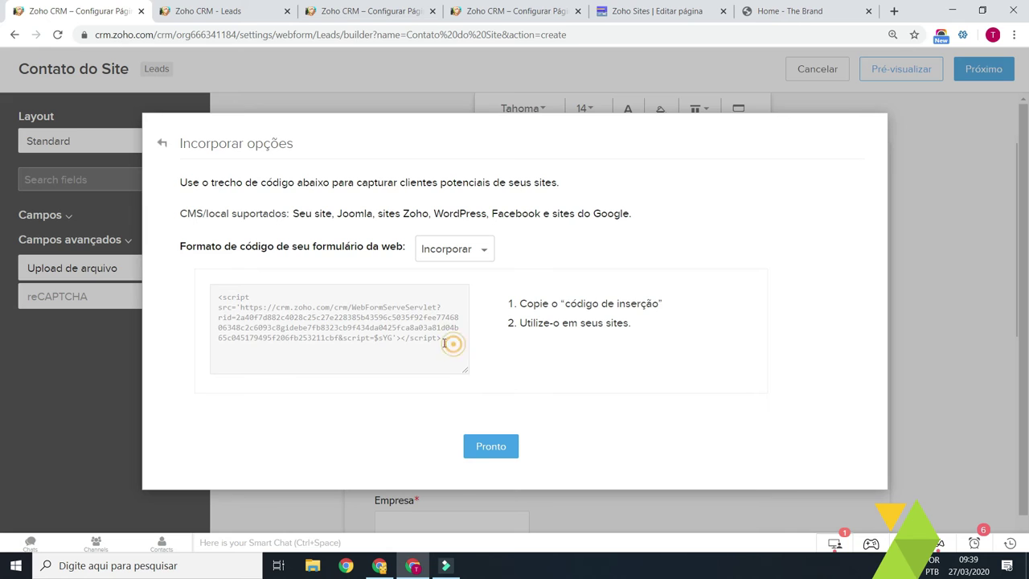
{"action": "left_click", "coordinate": [220, 296], "text": "shift"}
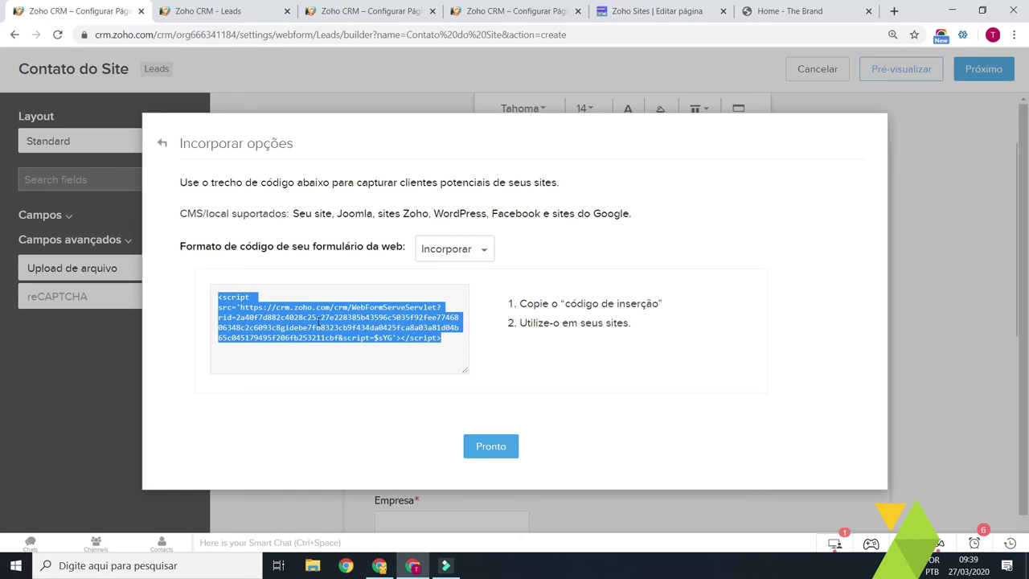
Step: Change the web form's code format to Fonte, select all the source code and examine its field definitions
{"action": "left_click", "coordinate": [450, 254]}
{"action": "left_click", "coordinate": [454, 277]}
{"action": "left_click", "coordinate": [395, 336]}
{"action": "key", "text": "ctrl+a"}
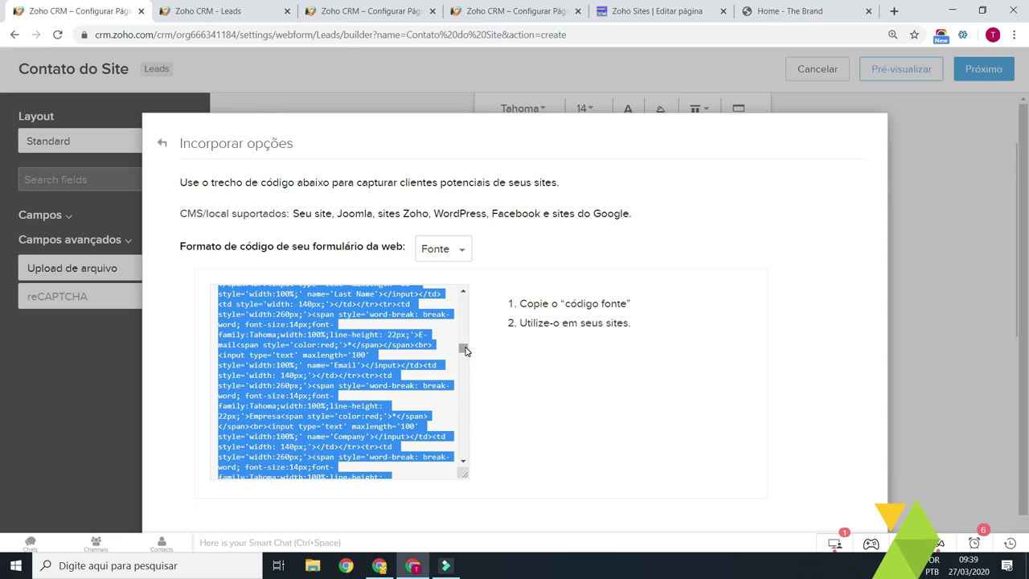
{"action": "left_click", "coordinate": [421, 338]}
{"action": "key", "text": "ctrl+a"}
{"action": "left_click_drag", "start_coordinate": [462, 348], "coordinate": [464, 372]}
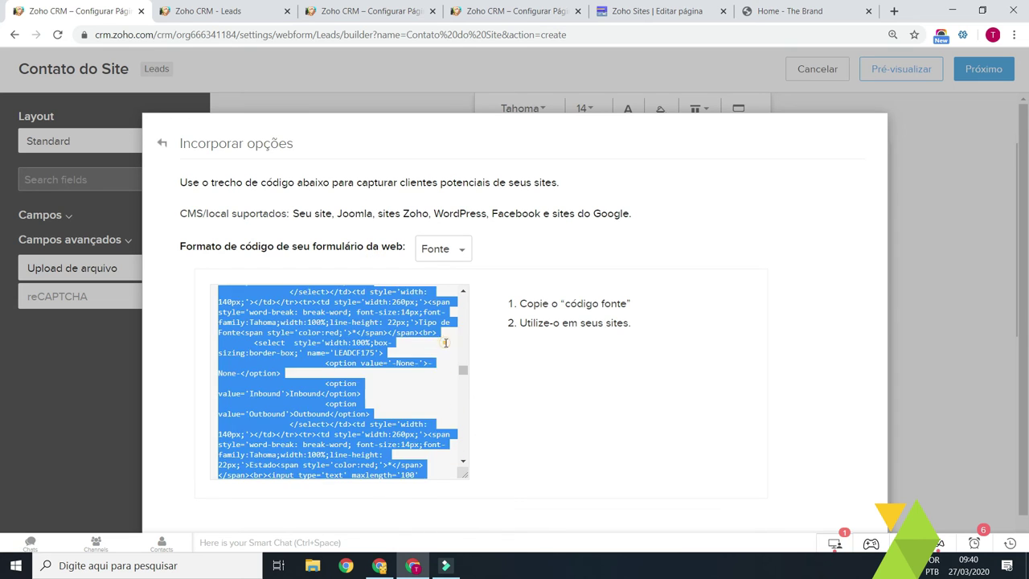
Step: Set the code format to Incorporar, select the full embed script for copying, and finish the embed options
{"action": "left_click", "coordinate": [463, 250]}
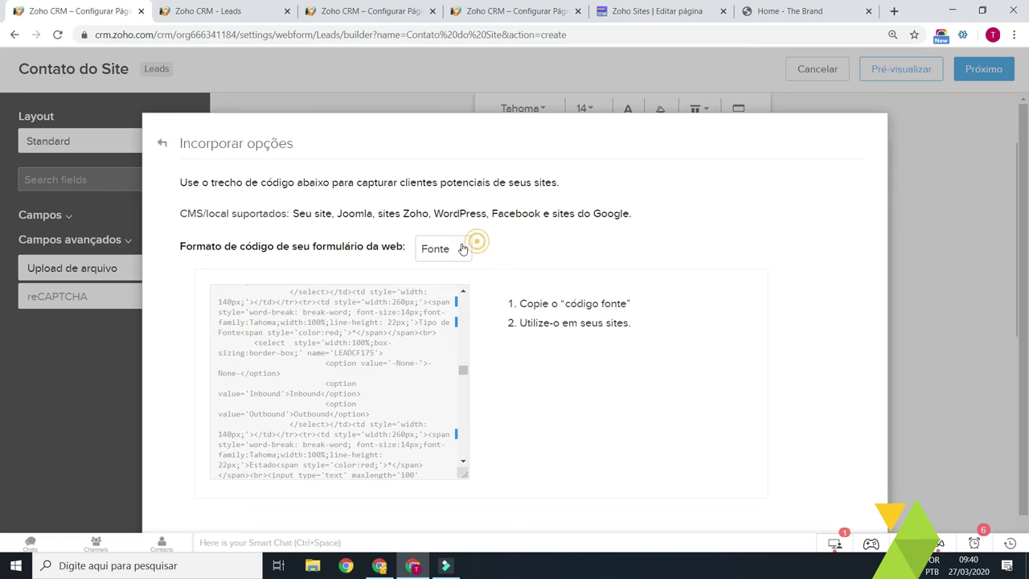
{"action": "left_click", "coordinate": [460, 301]}
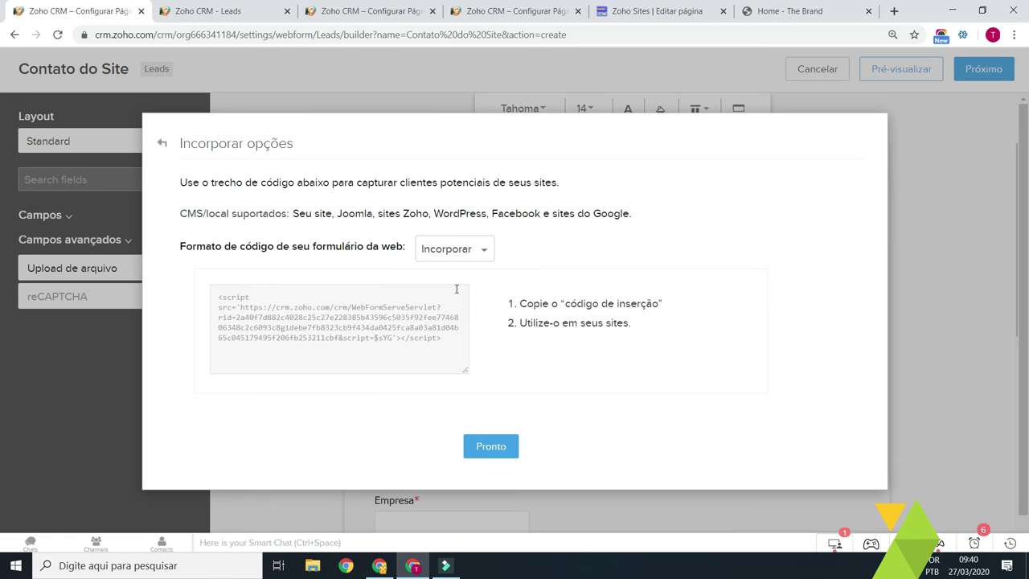
{"action": "left_click", "coordinate": [294, 306]}
{"action": "left_click", "coordinate": [295, 307]}
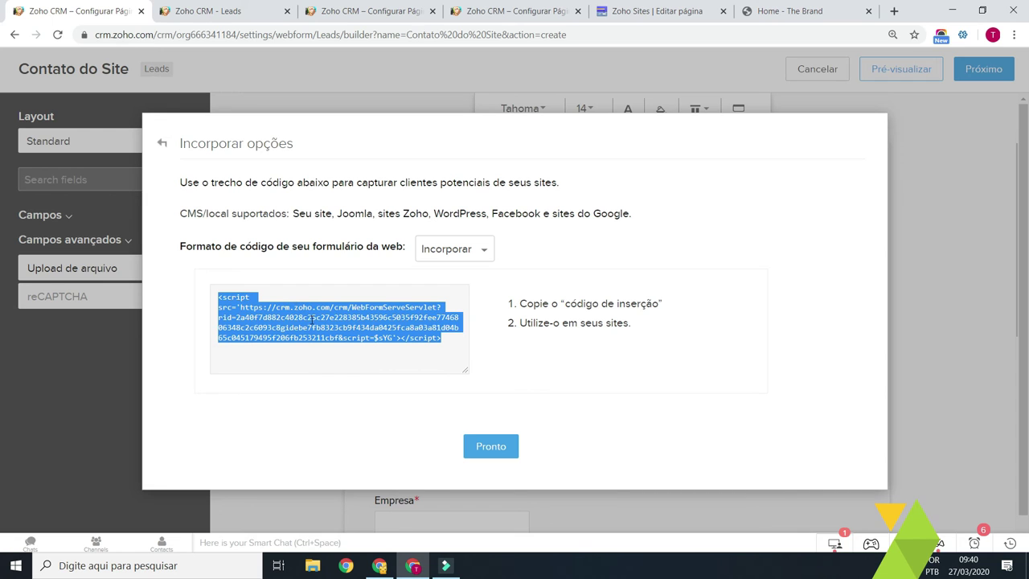
{"action": "left_click", "coordinate": [492, 447]}
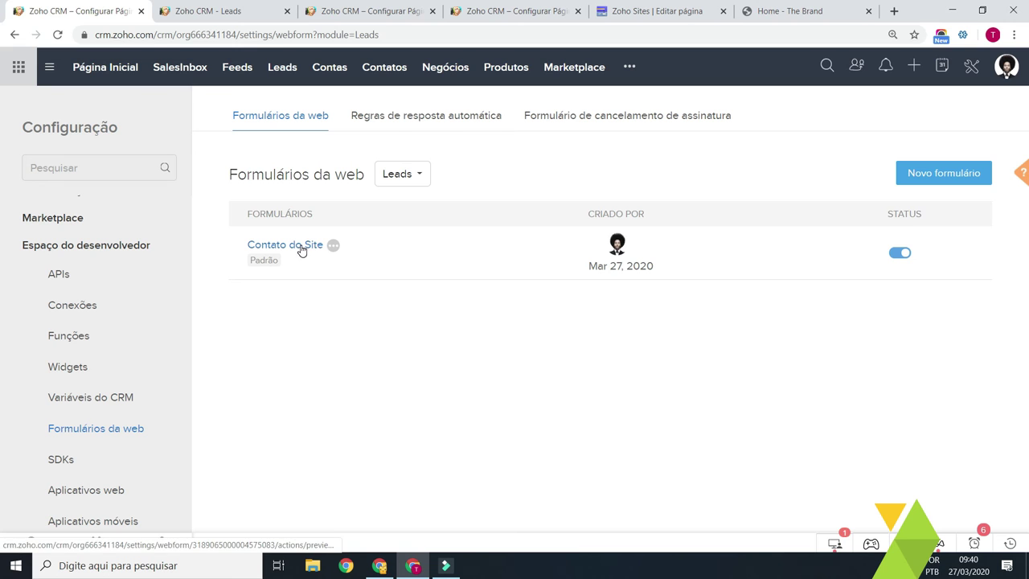
Step: Preview the Contato do Site form from its first field to its submit controls, and return to the forms list
{"action": "left_click", "coordinate": [301, 249]}
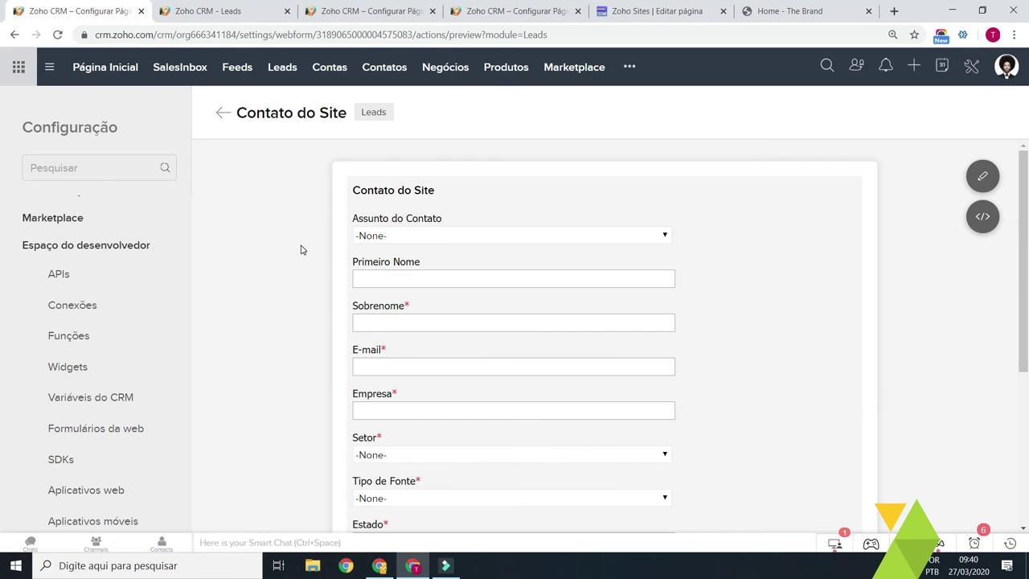
{"action": "scroll", "coordinate": [422, 246], "scroll_direction": "down", "scroll_amount": 3}
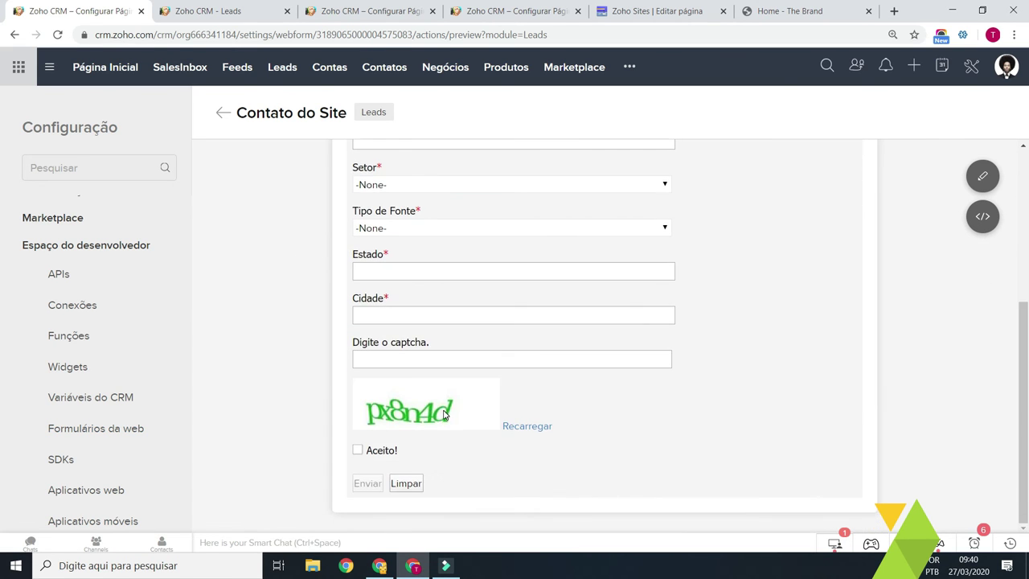
{"action": "scroll", "coordinate": [430, 330], "scroll_direction": "up", "scroll_amount": 4}
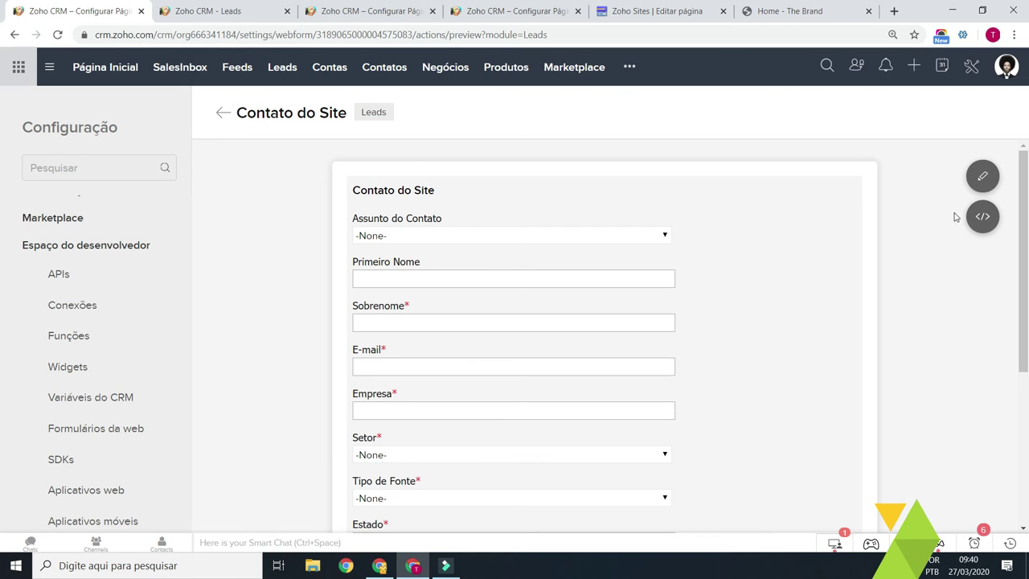
{"action": "left_click", "coordinate": [221, 113]}
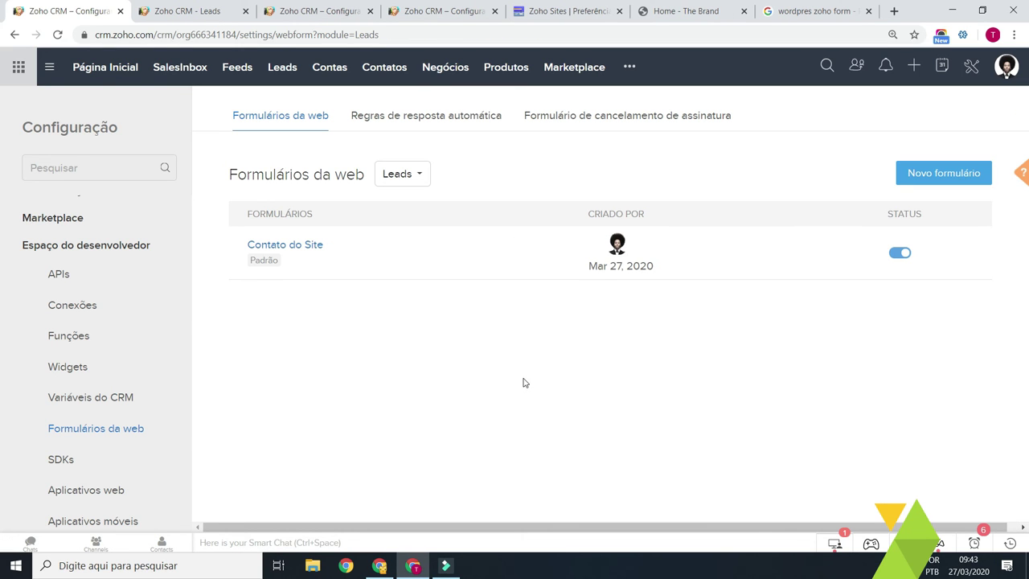
Step: Switch to the Windows desktop and create a text document named Form.txt
{"action": "left_click", "coordinate": [522, 379]}
{"action": "key", "text": "super+d"}
{"action": "right_click", "coordinate": [198, 111]}
{"action": "mouse_move", "coordinate": [88, 237]}
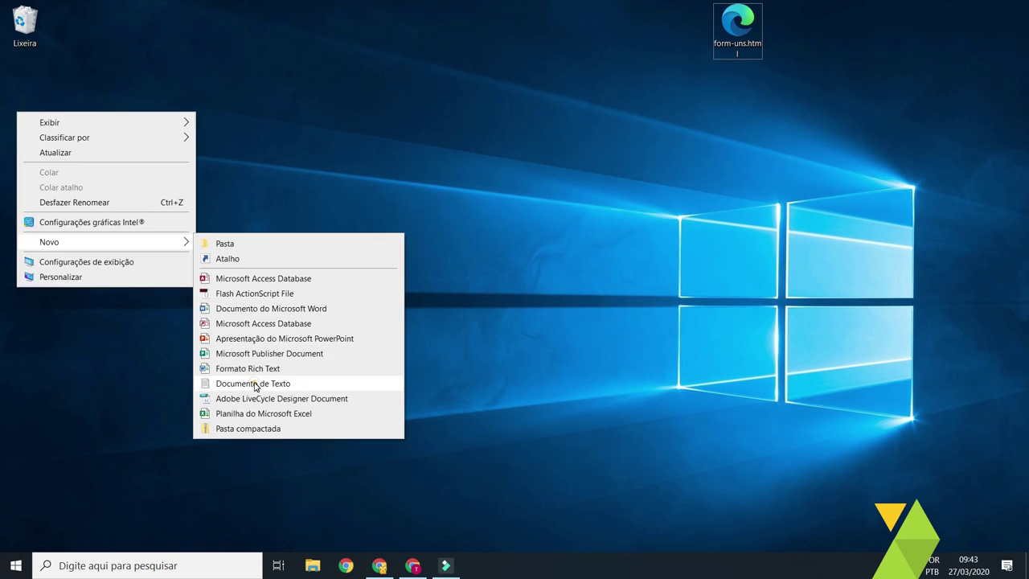
{"action": "left_click", "coordinate": [255, 384]}
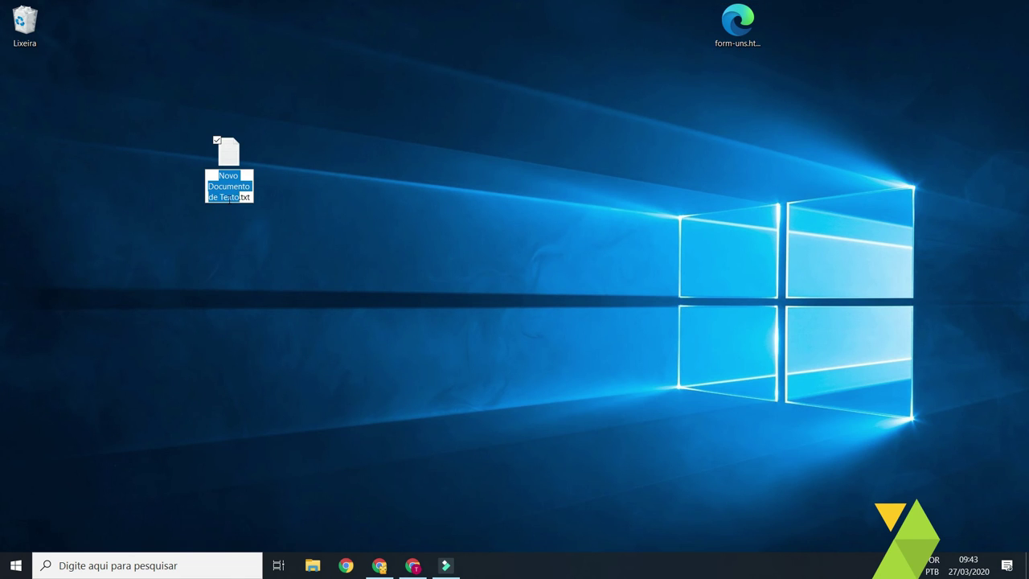
{"action": "type", "text": "Form"}
{"action": "key", "text": "Return"}
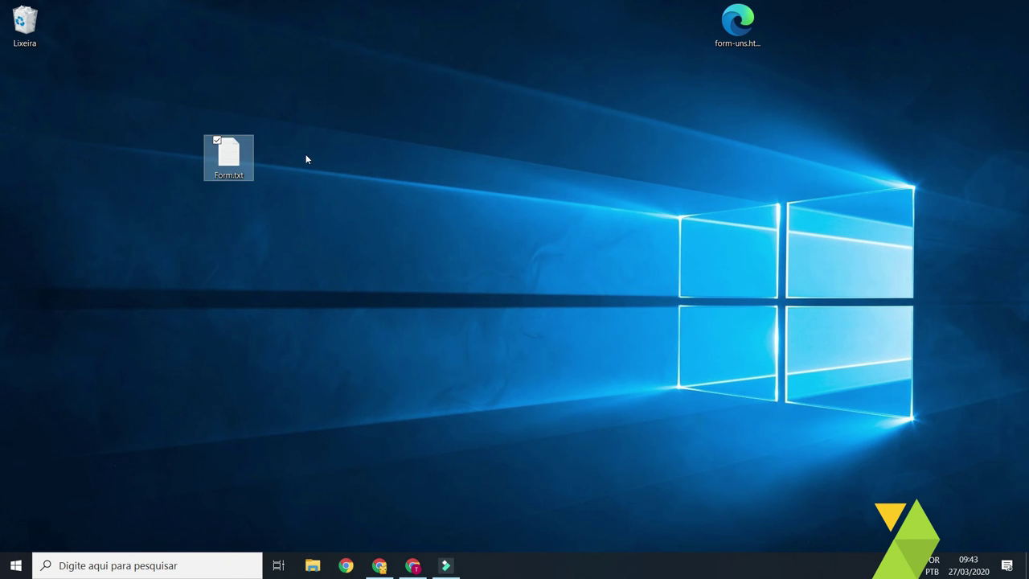
Step: Paste the web form's embed script into Form.txt, check its beginning, and save and close the file
{"action": "double_click", "coordinate": [249, 168]}
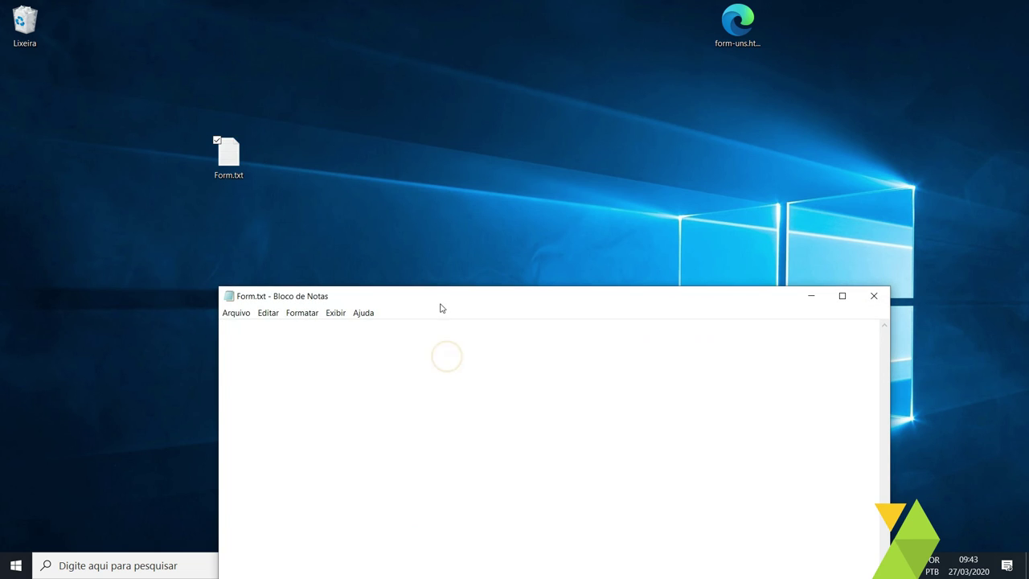
{"action": "key", "text": "ctrl+v"}
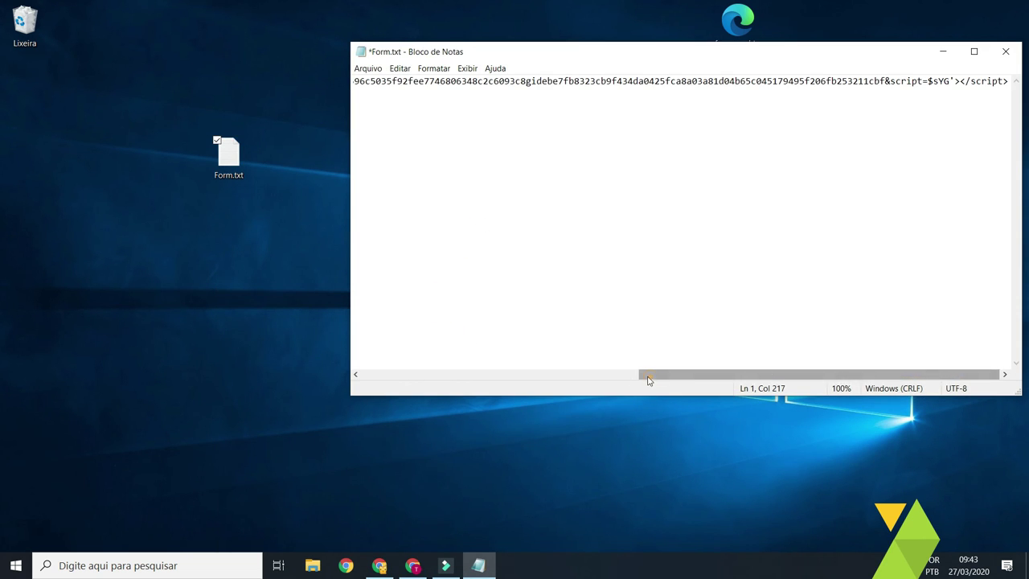
{"action": "left_click_drag", "start_coordinate": [643, 375], "coordinate": [333, 361]}
{"action": "left_click_drag", "start_coordinate": [412, 53], "coordinate": [185, 215]}
{"action": "left_click", "coordinate": [243, 310]}
{"action": "left_click", "coordinate": [127, 239]}
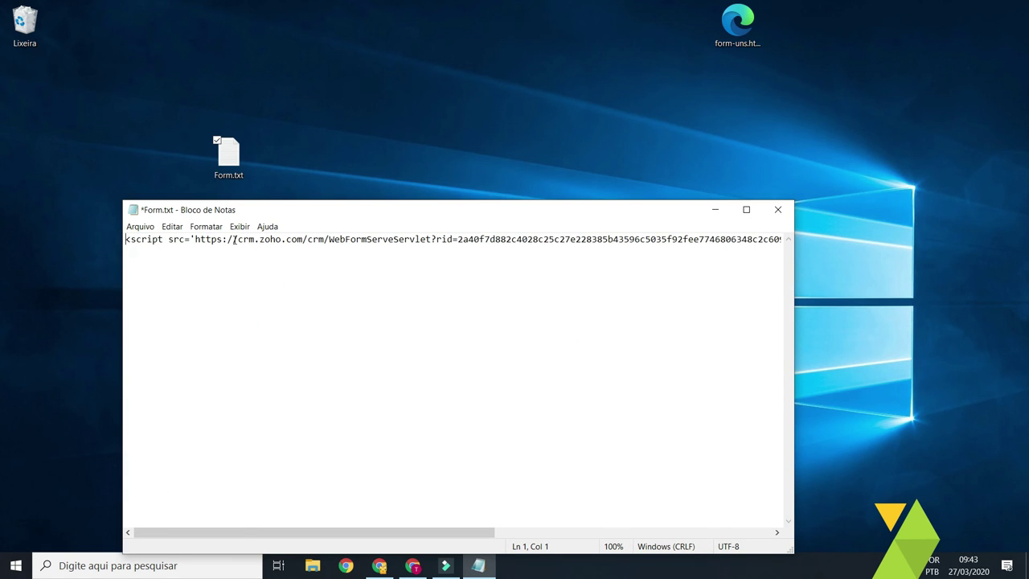
{"action": "left_click", "coordinate": [777, 209]}
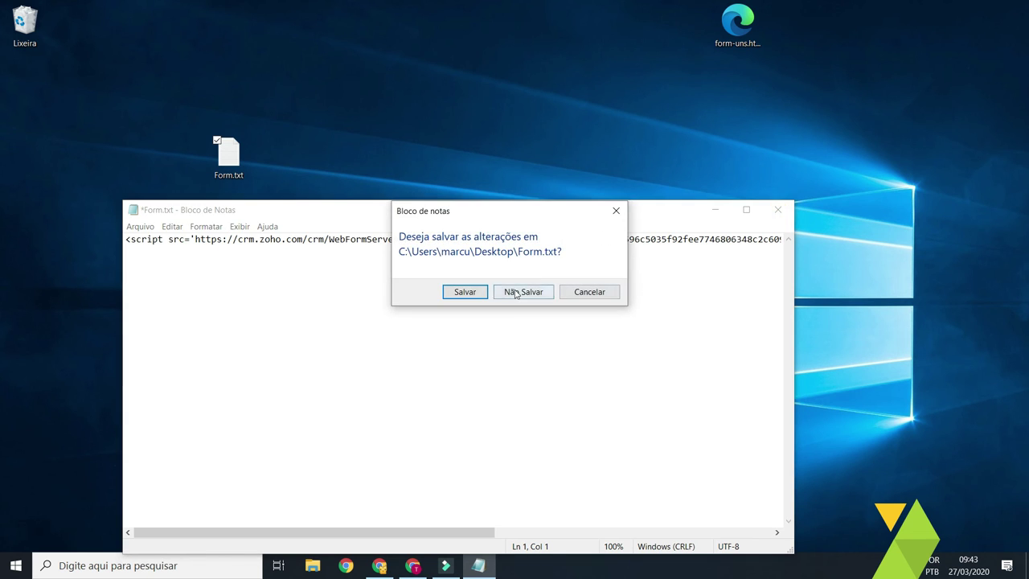
{"action": "left_click", "coordinate": [467, 292]}
Step: Rename the desktop file Form.txt to Form.html and accept the extension change
{"action": "left_click", "coordinate": [236, 174]}
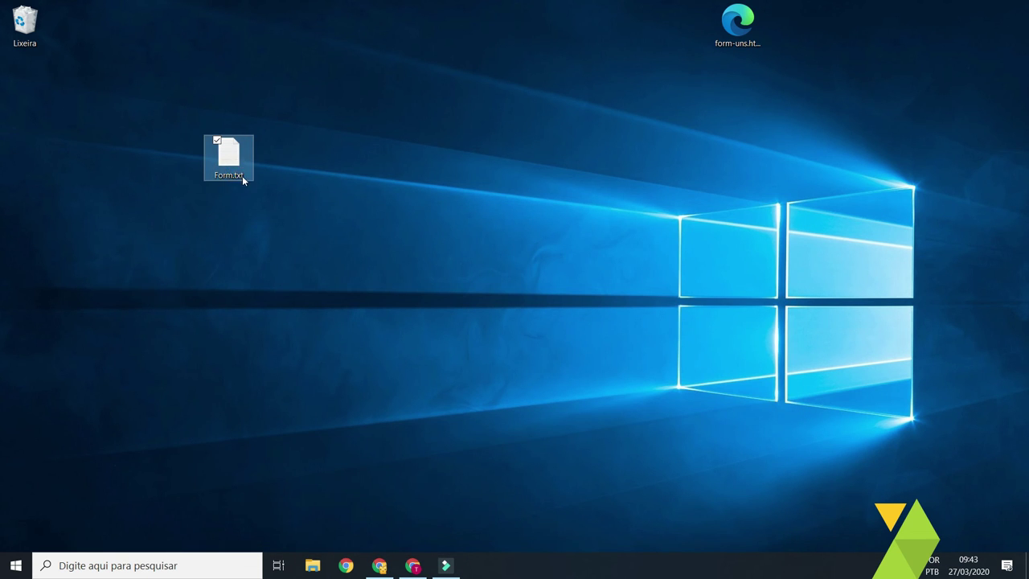
{"action": "left_click", "coordinate": [236, 174]}
{"action": "left_click", "coordinate": [237, 175]}
{"action": "key", "text": "BackSpace"}
{"action": "key", "text": "BackSpace"}
{"action": "key", "text": "BackSpace"}
{"action": "type", "text": "html"}
{"action": "key", "text": "Return"}
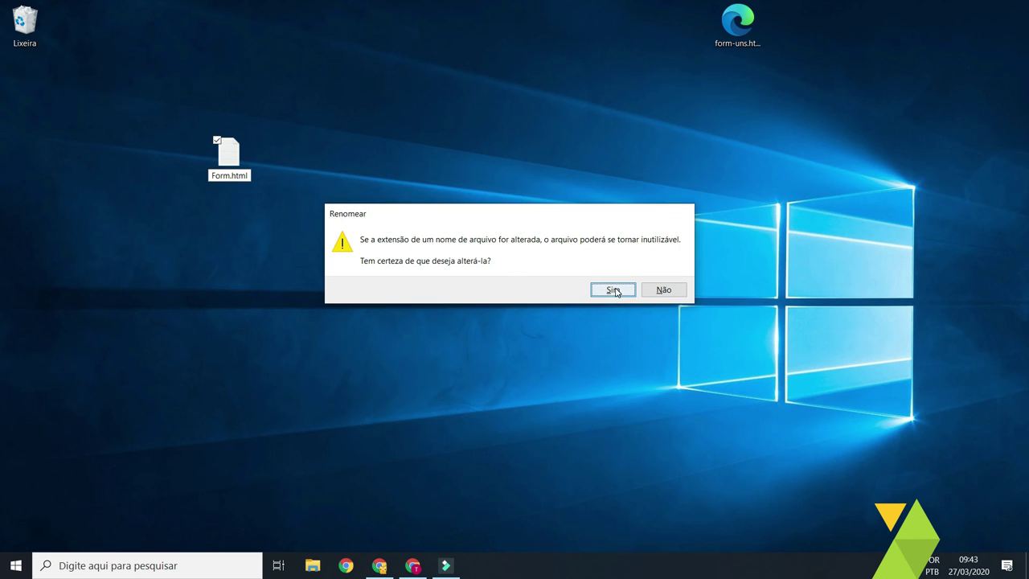
{"action": "left_click", "coordinate": [613, 290]}
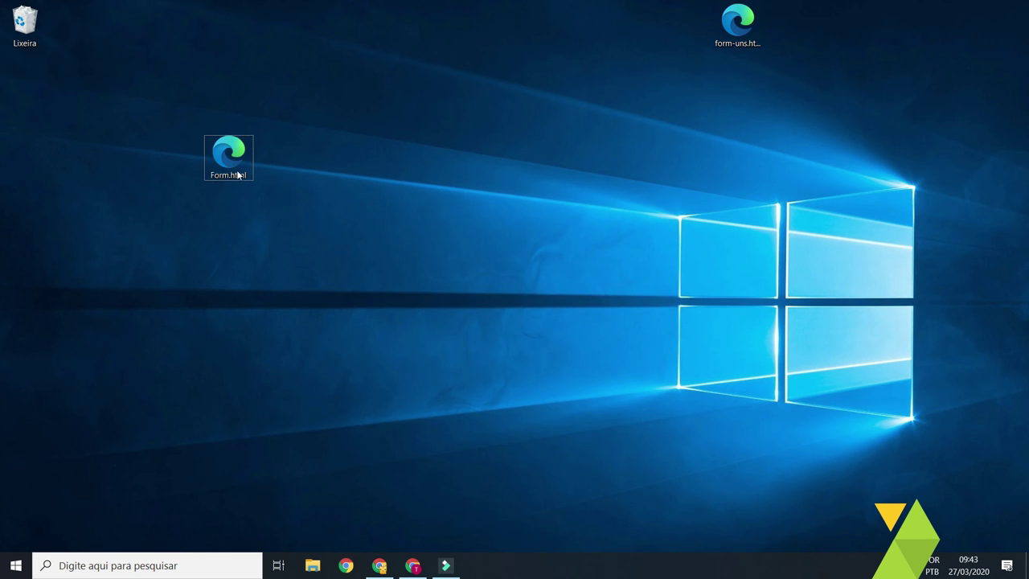
Step: Open Form.html in a new Chrome tab and set Assunto do Contato to Consultoria
{"action": "left_click_drag", "start_coordinate": [229, 179], "coordinate": [895, 8]}
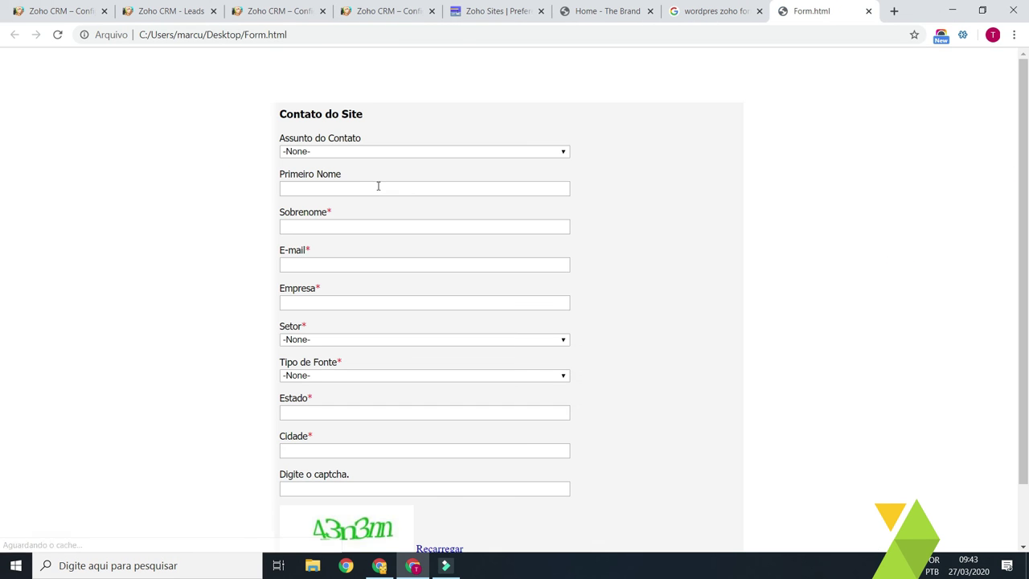
{"action": "left_click", "coordinate": [361, 151]}
{"action": "left_click", "coordinate": [344, 189]}
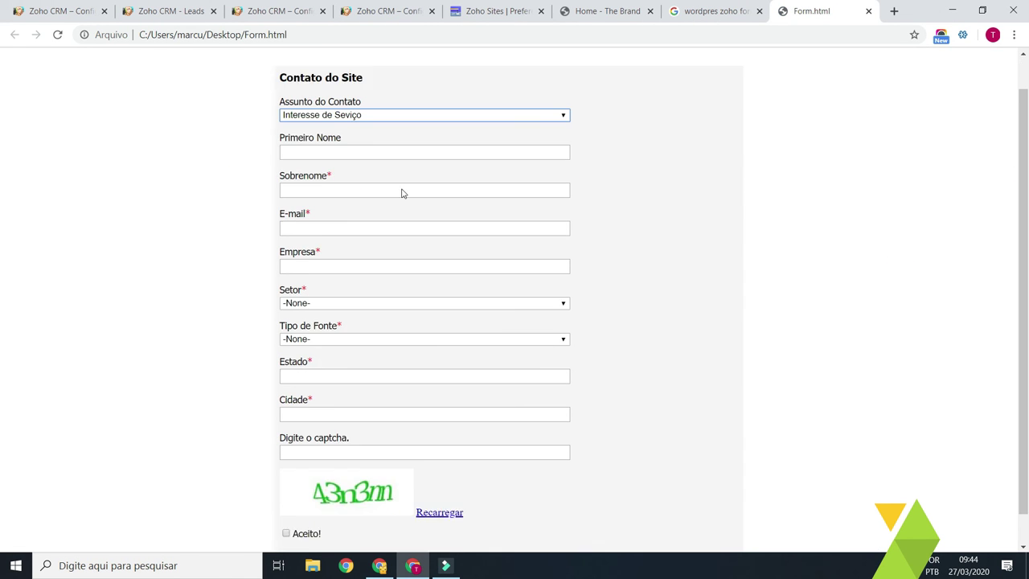
{"action": "left_click", "coordinate": [343, 154]}
{"action": "left_click", "coordinate": [342, 204]}
{"action": "left_click", "coordinate": [349, 188]}
Step: Enter Teste in the Sobrenome field and look over the form's remaining fields, captcha and submit controls
{"action": "scroll", "coordinate": [359, 203], "scroll_direction": "down", "scroll_amount": 2}
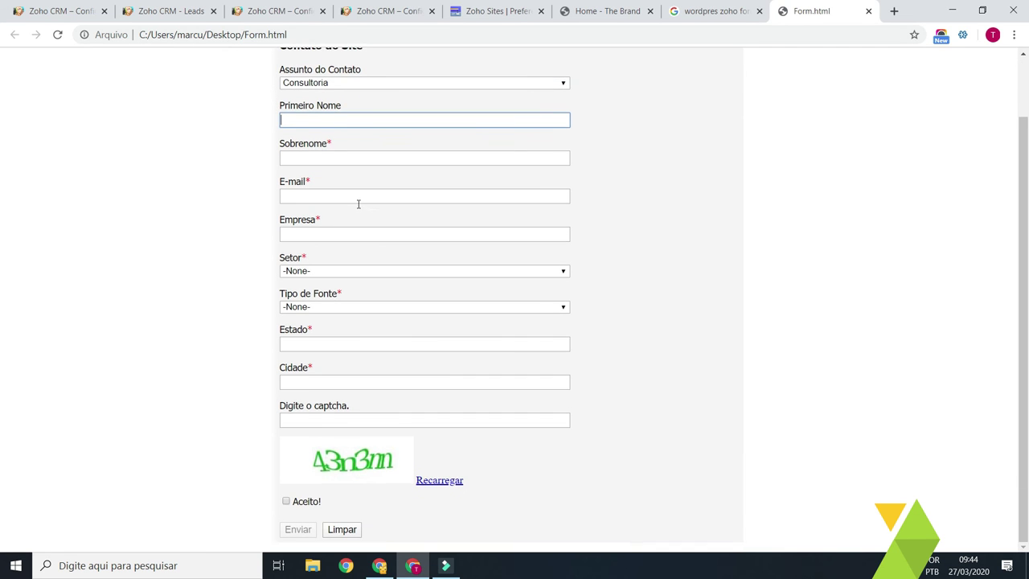
{"action": "scroll", "coordinate": [329, 279], "scroll_direction": "up", "scroll_amount": 2}
{"action": "left_click", "coordinate": [326, 225]}
{"action": "type", "text": "Teste"}
{"action": "left_click", "coordinate": [343, 261]}
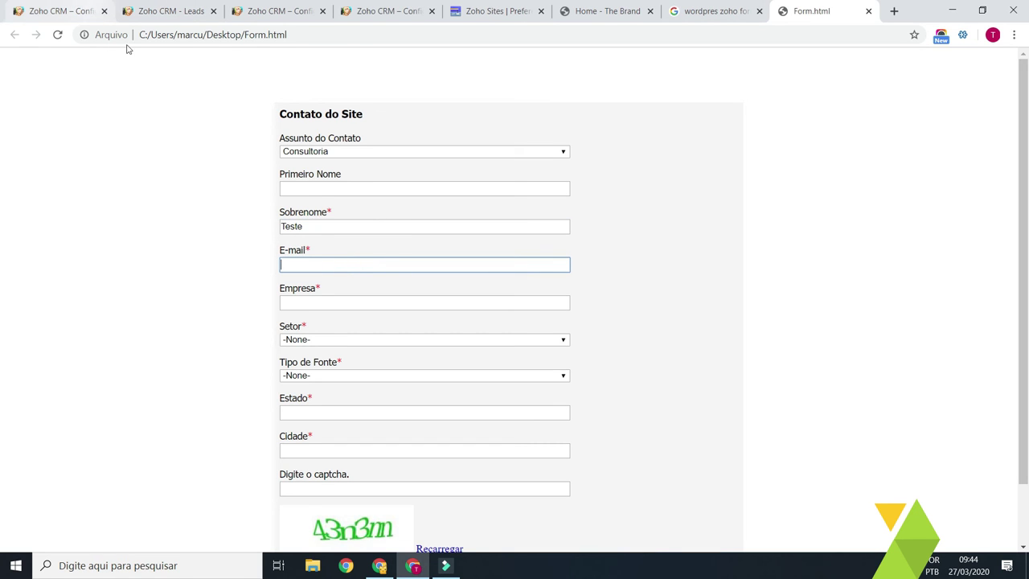
{"action": "scroll", "coordinate": [946, 265], "scroll_direction": "down", "scroll_amount": 2}
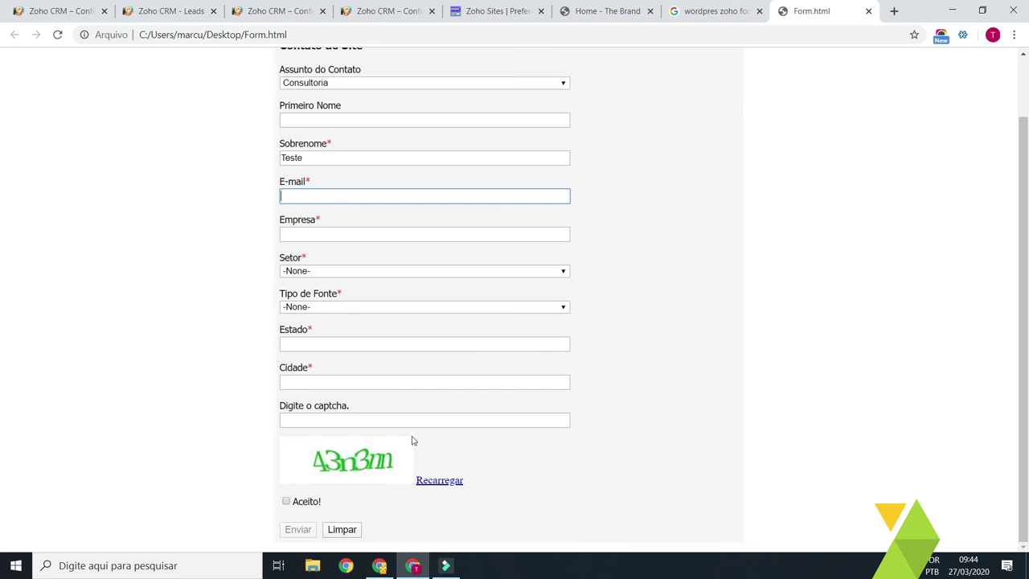
{"action": "scroll", "coordinate": [426, 424], "scroll_direction": "up", "scroll_amount": 2}
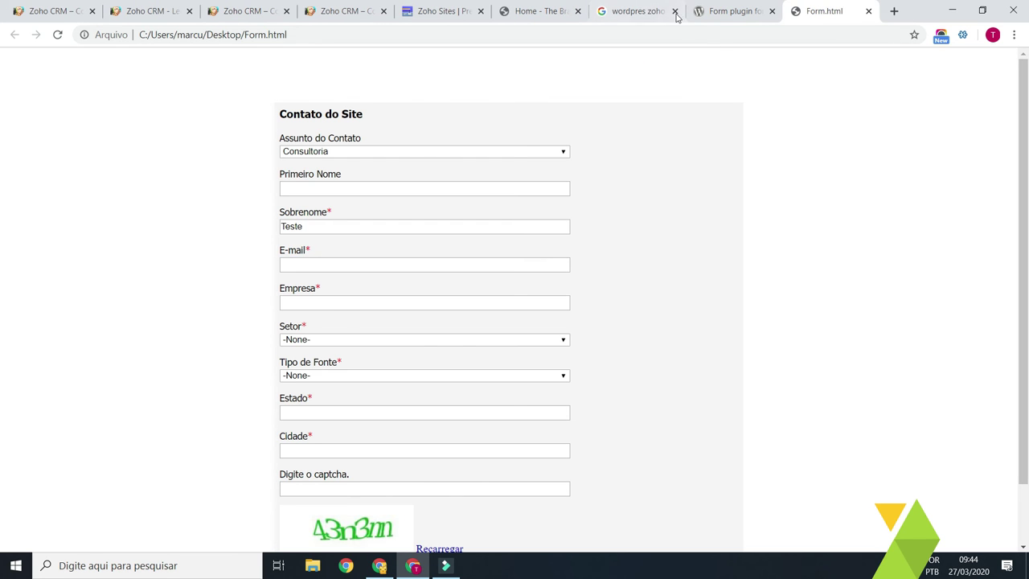
Step: Search Google for wordpress zoho crm integration and look through the plugin and web form results
{"action": "left_click", "coordinate": [654, 10]}
{"action": "left_click_drag", "start_coordinate": [239, 90], "coordinate": [192, 93]}
{"action": "key", "text": "BackSpace"}
{"action": "type", "text": "crm"}
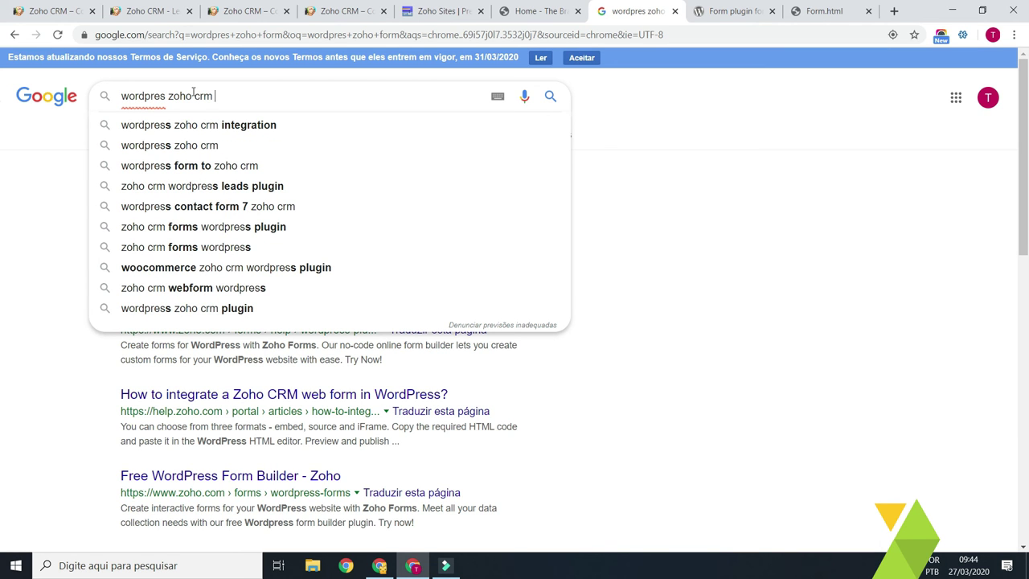
{"action": "key", "text": "Down"}
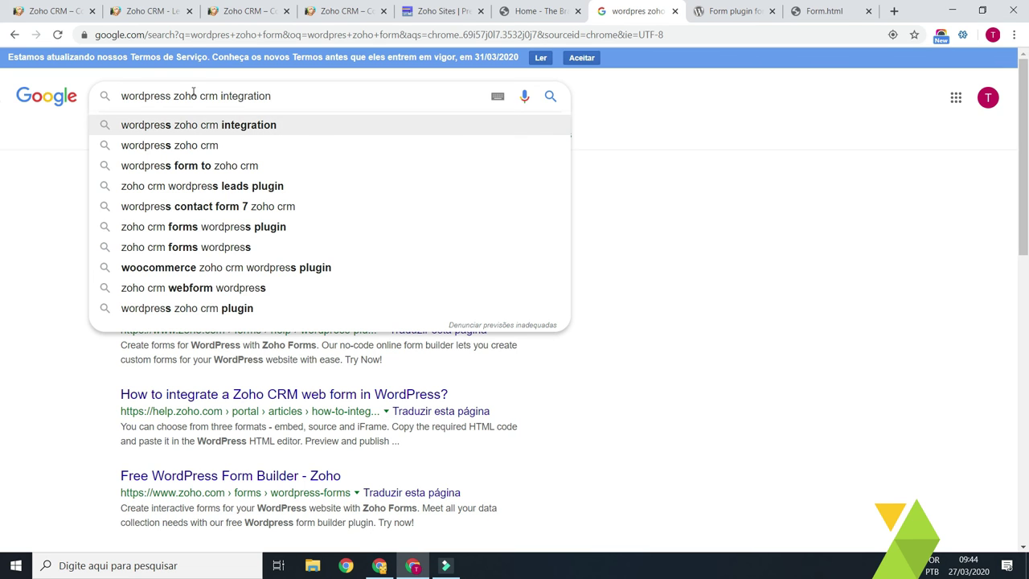
{"action": "key", "text": "Return"}
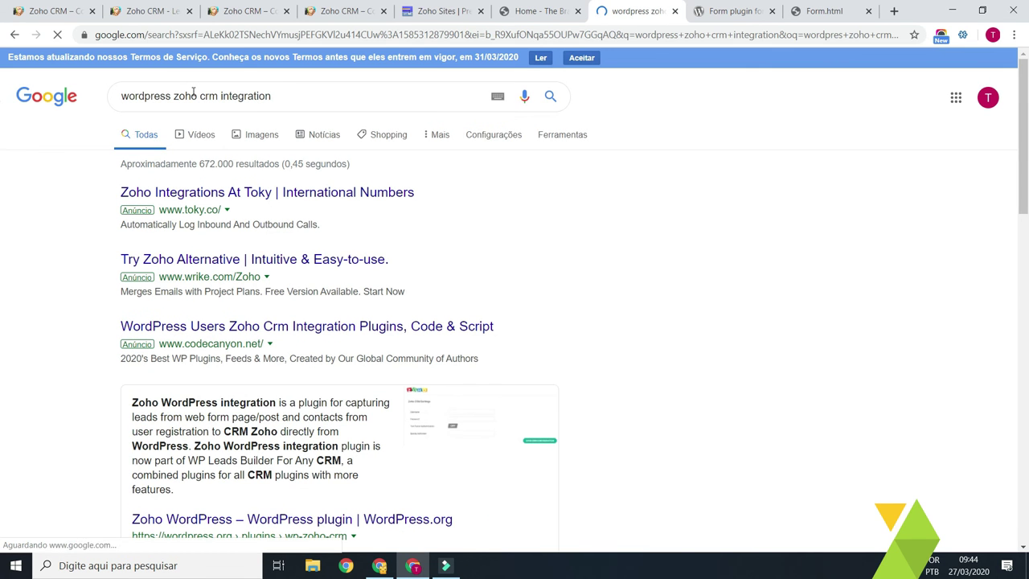
{"action": "scroll", "coordinate": [289, 378], "scroll_direction": "down", "scroll_amount": 2}
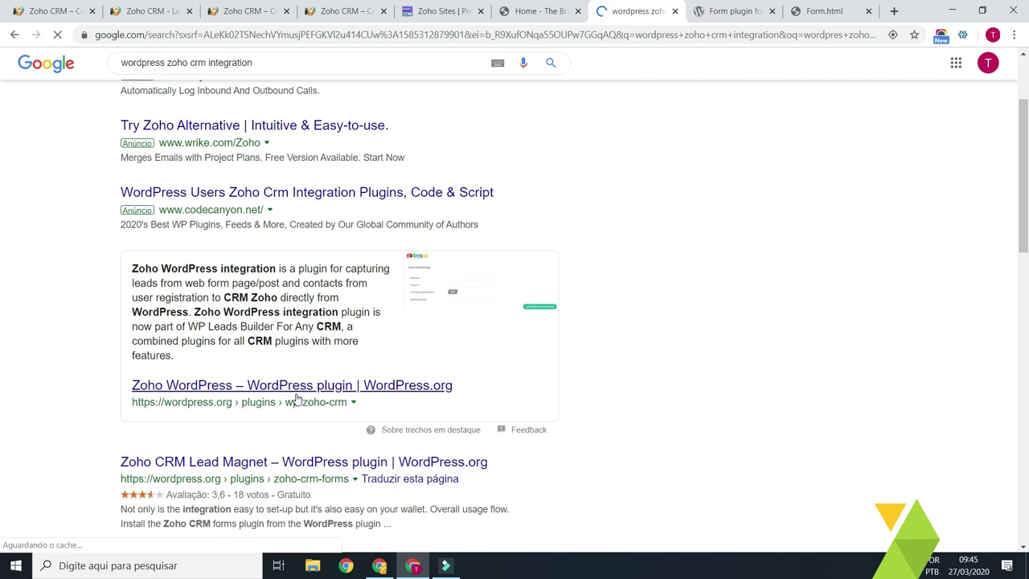
{"action": "scroll", "coordinate": [296, 399], "scroll_direction": "down", "scroll_amount": 1}
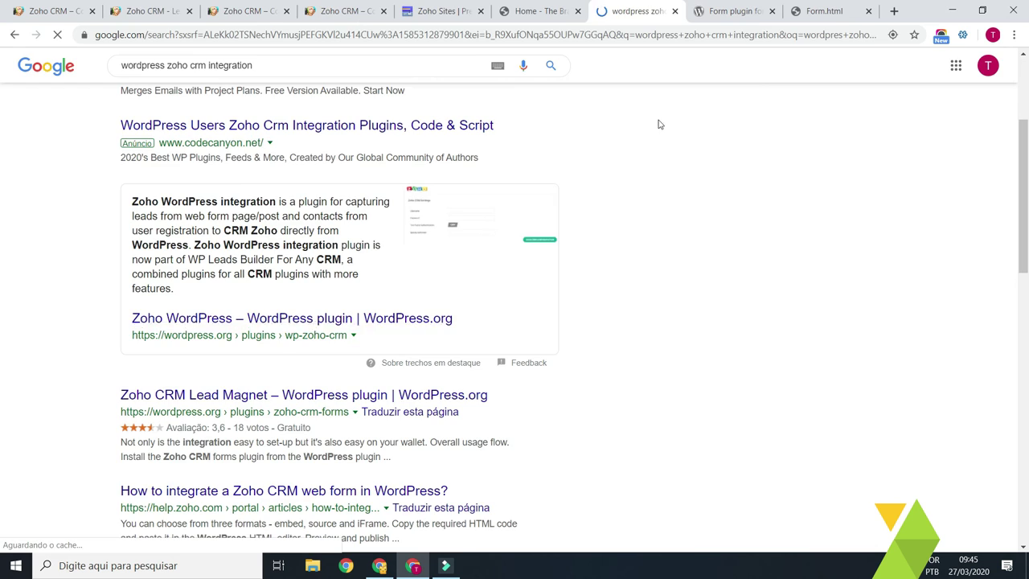
Step: Close the Google results and WordPress form plugin tabs
{"action": "key", "text": "ctrl+w"}
{"action": "key", "text": "ctrl+w"}
{"action": "left_click", "coordinate": [386, 91]}
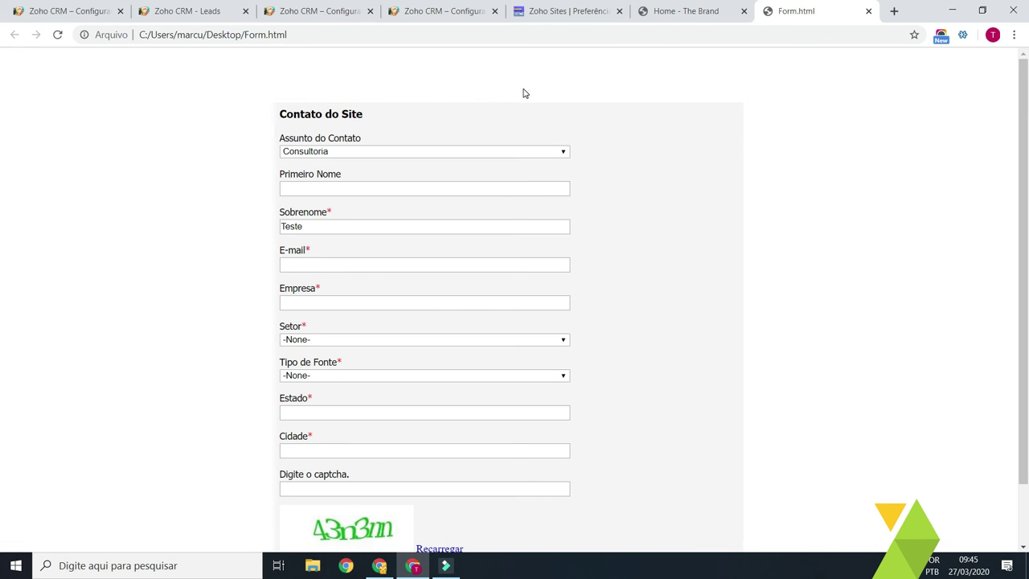
Step: Leave the Zoho Sites header and footer code settings and reopen The Brand in the editor from the sites index
{"action": "left_click", "coordinate": [568, 11]}
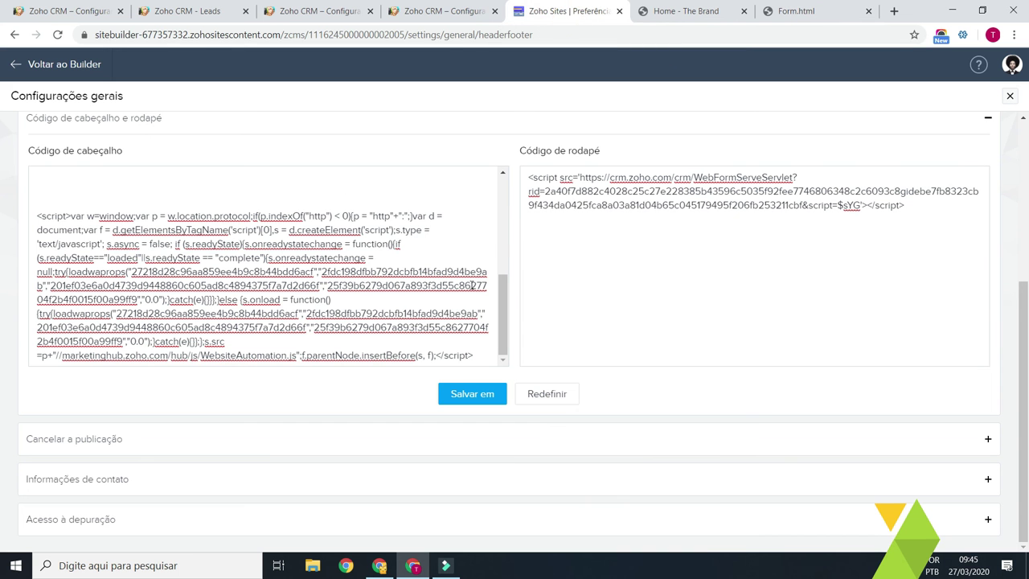
{"action": "left_click", "coordinate": [33, 65]}
{"action": "left_click", "coordinate": [164, 34]}
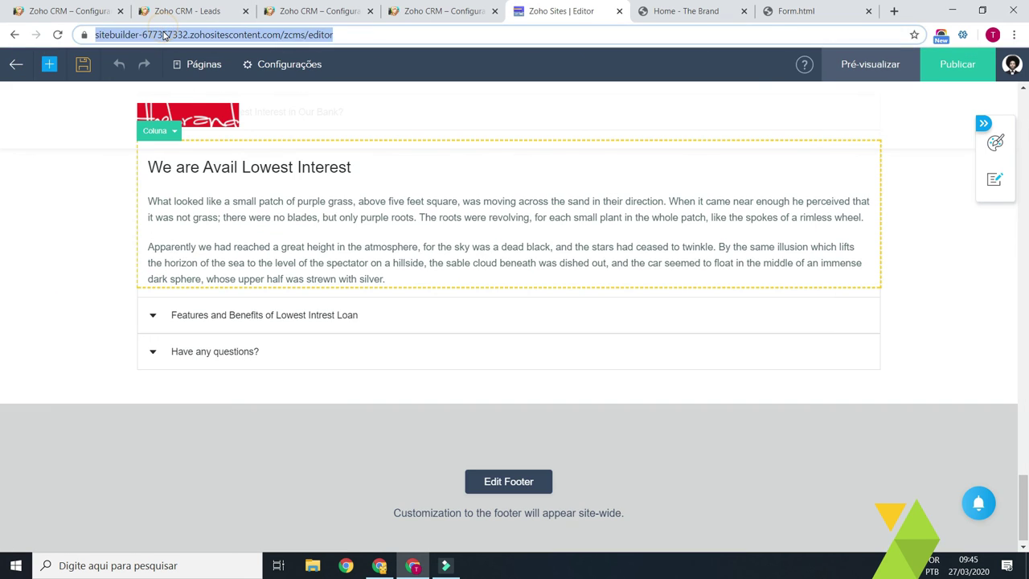
{"action": "type", "text": "site"}
{"action": "key", "text": "Return"}
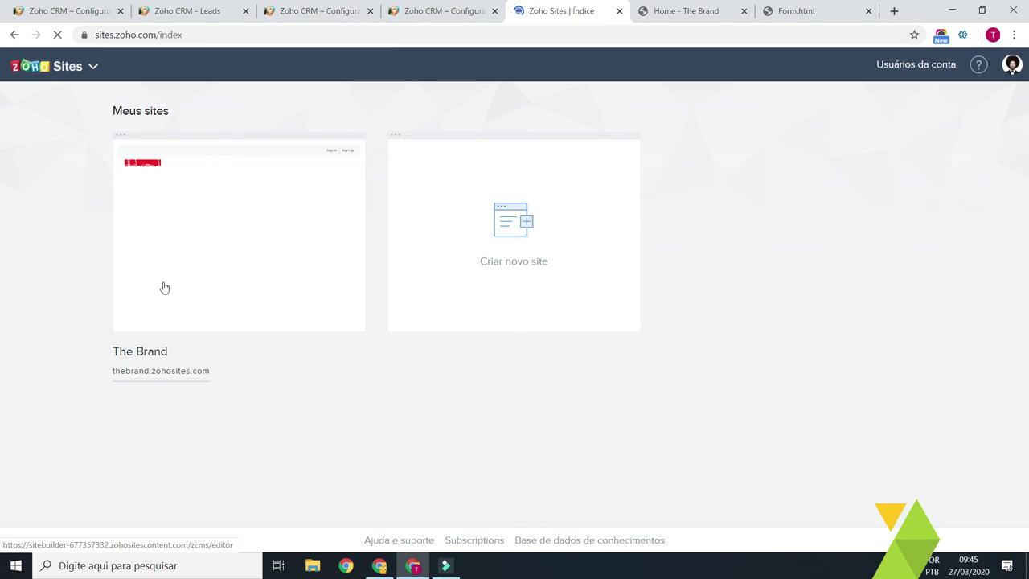
{"action": "left_click", "coordinate": [217, 243]}
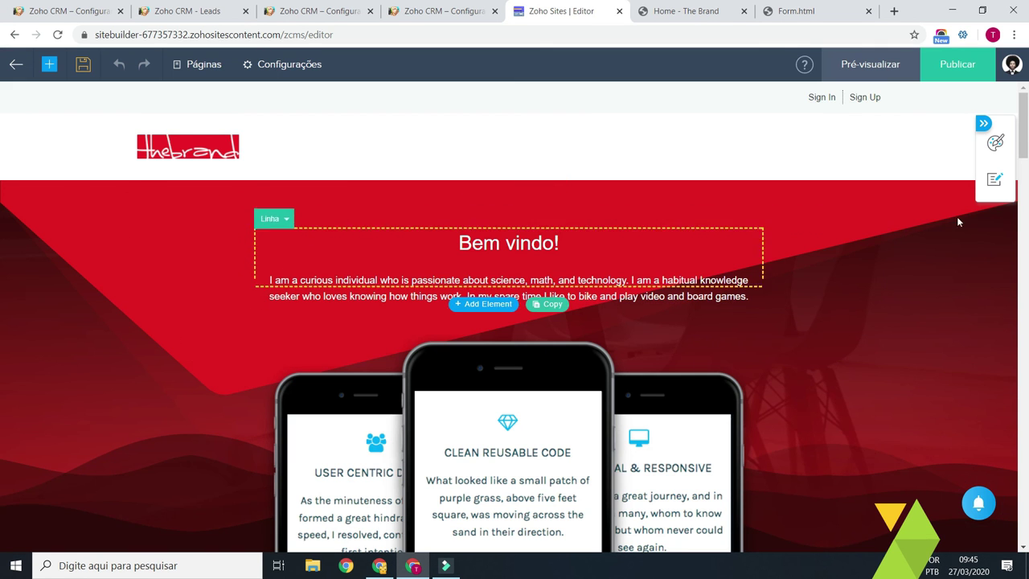
Step: Place a Zoho CRM form element at the end of The Brand's page, below the accordion section
{"action": "left_click_drag", "start_coordinate": [1023, 153], "coordinate": [1017, 543]}
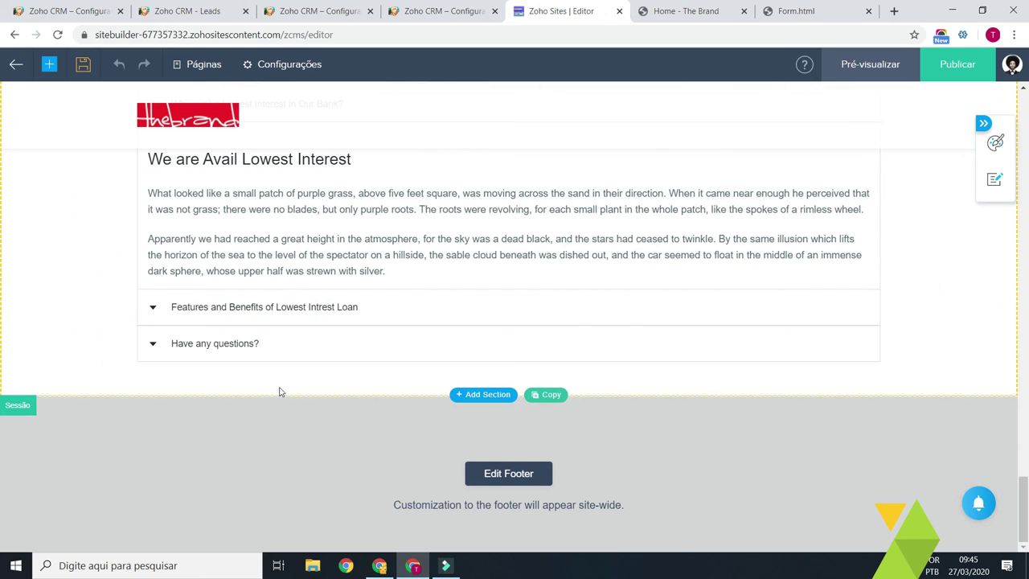
{"action": "left_click", "coordinate": [49, 65]}
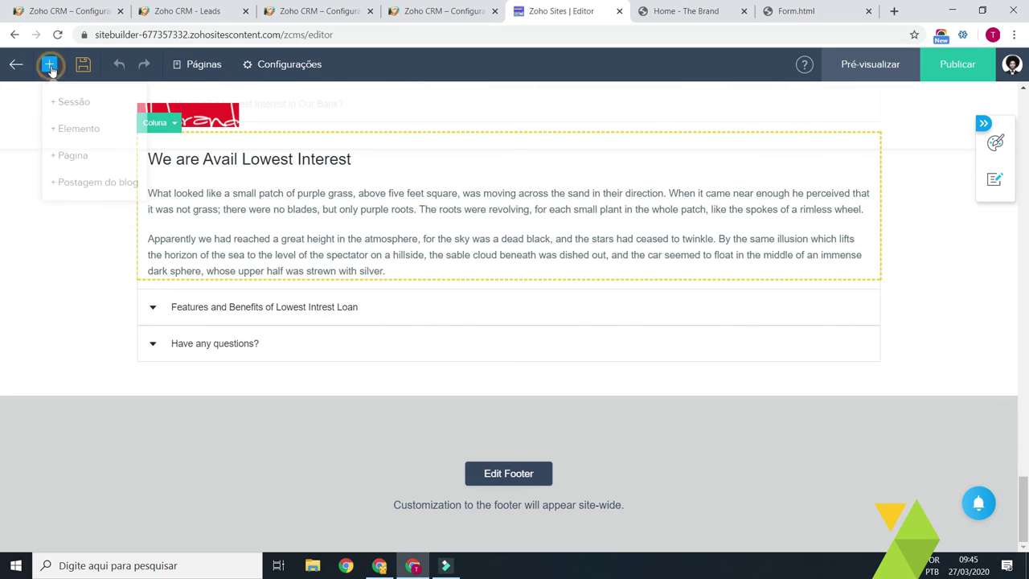
{"action": "left_click", "coordinate": [75, 102]}
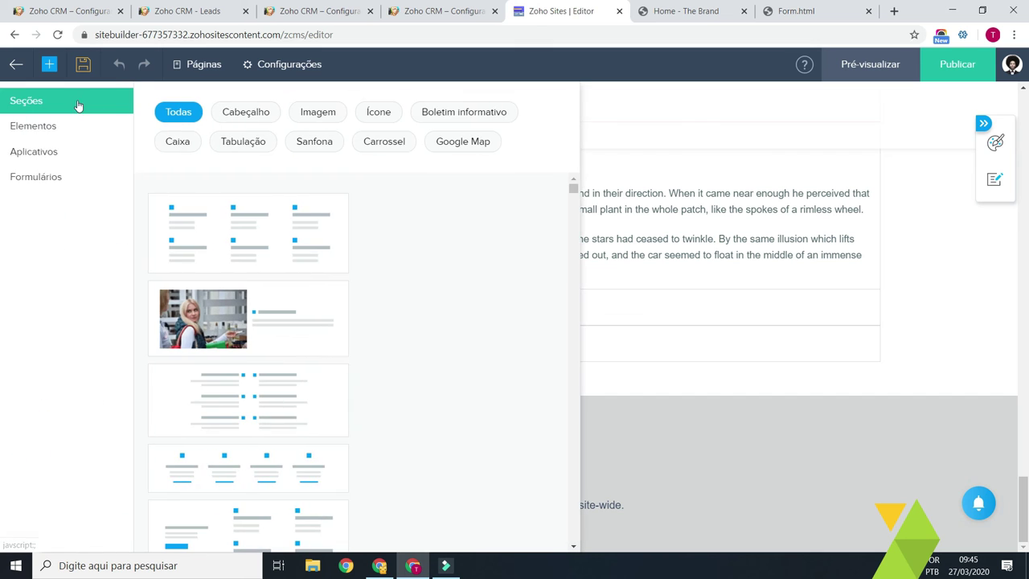
{"action": "left_click", "coordinate": [42, 181]}
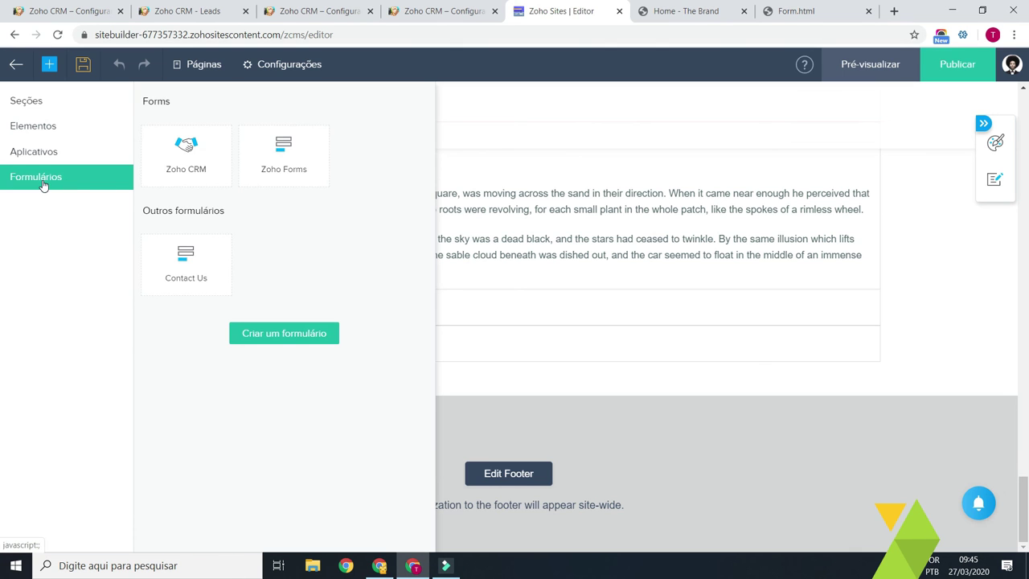
{"action": "left_click_drag", "start_coordinate": [193, 153], "coordinate": [337, 347]}
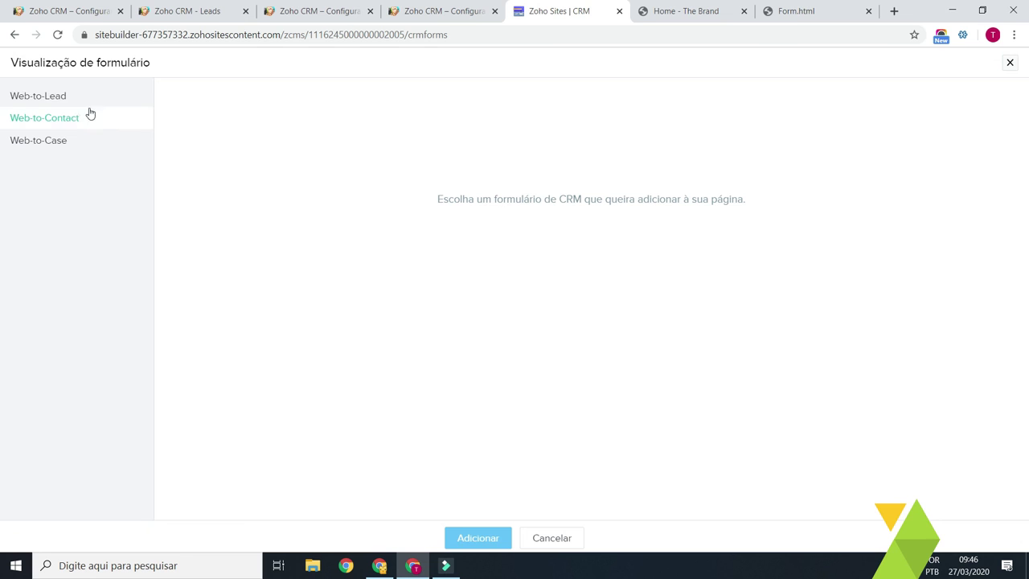
Step: Preview the Web-to-Lead form Contato do Site, compare it with the CRM web forms list, and return to the form types
{"action": "left_click", "coordinate": [59, 100]}
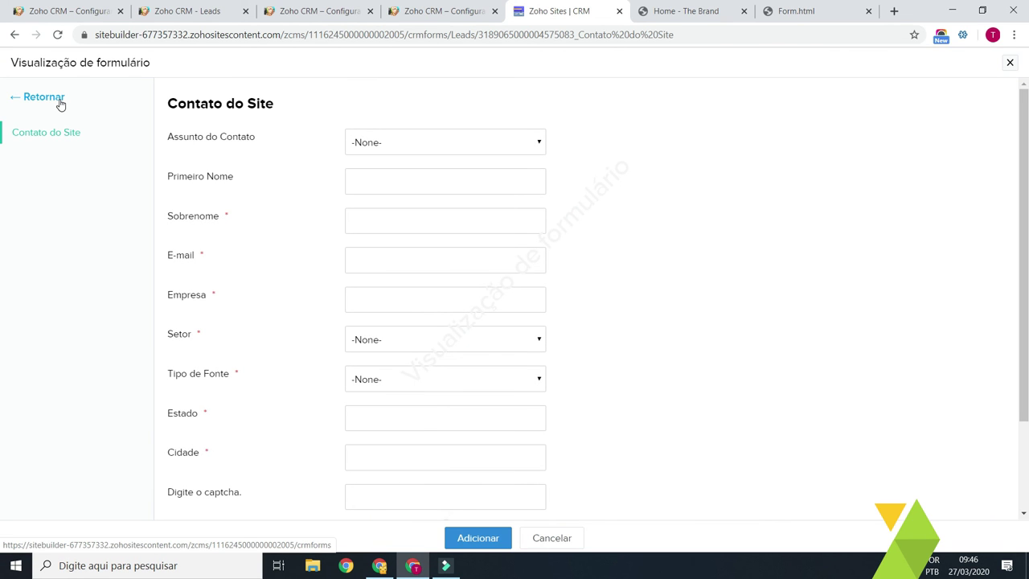
{"action": "scroll", "coordinate": [459, 343], "scroll_direction": "down", "scroll_amount": 3}
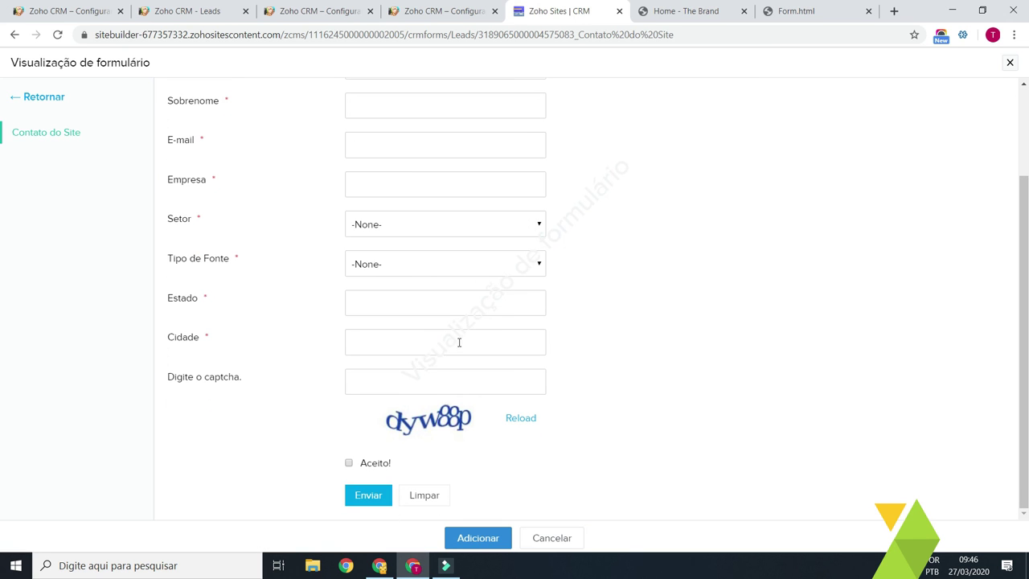
{"action": "left_click", "coordinate": [72, 11]}
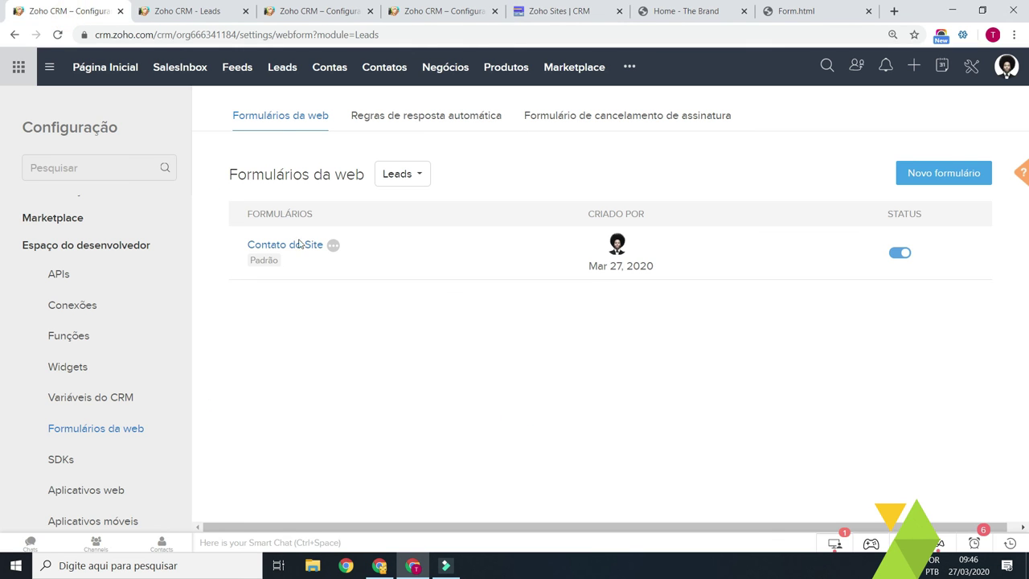
{"action": "left_click", "coordinate": [534, 8]}
{"action": "scroll", "coordinate": [96, 170], "scroll_direction": "up", "scroll_amount": 3}
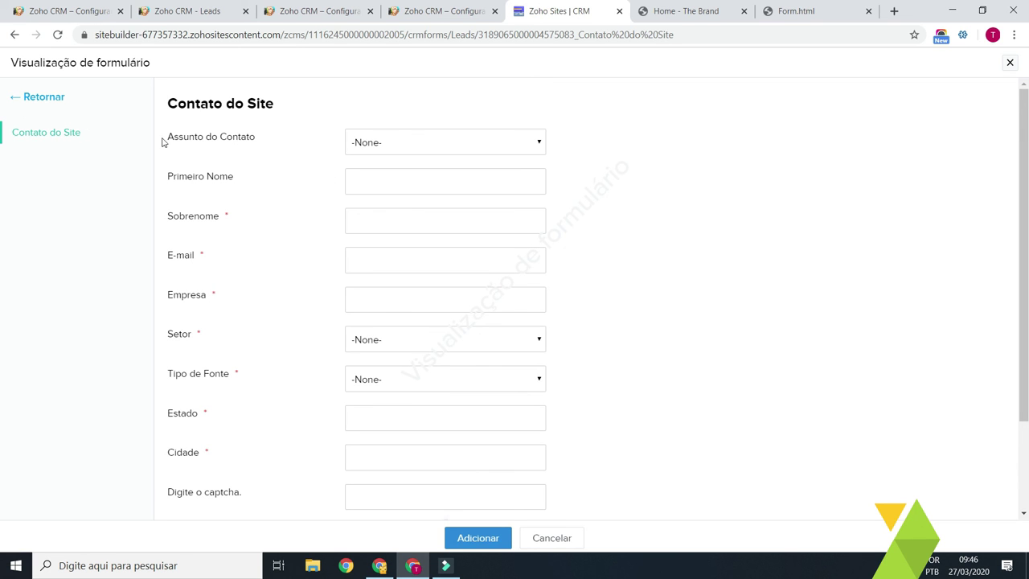
{"action": "left_click", "coordinate": [48, 97]}
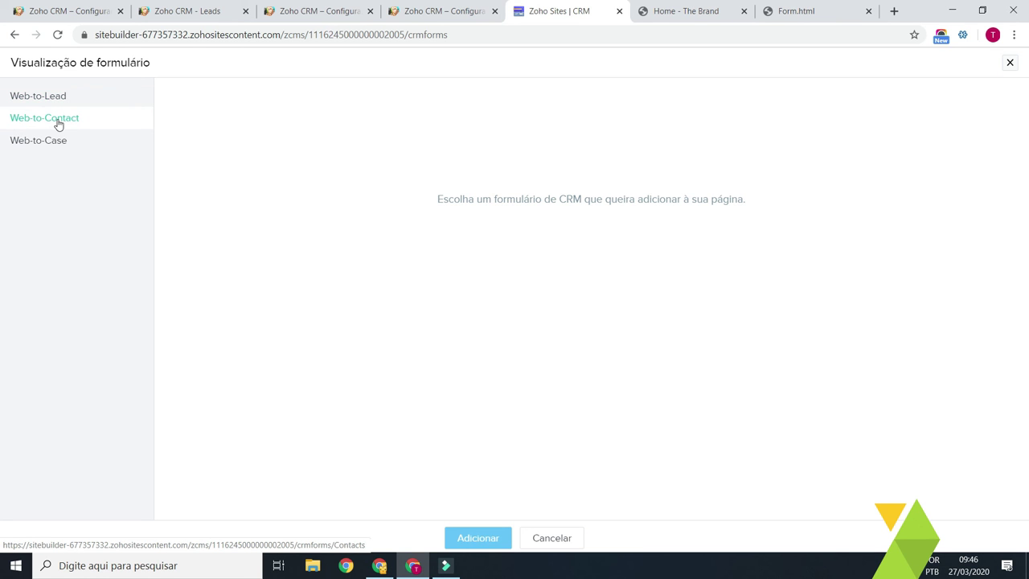
Step: Check the module choices for a new web form in Zoho CRM, cancel it, and return to the Zoho Sites form selection
{"action": "left_click", "coordinate": [71, 10]}
{"action": "left_click", "coordinate": [960, 173]}
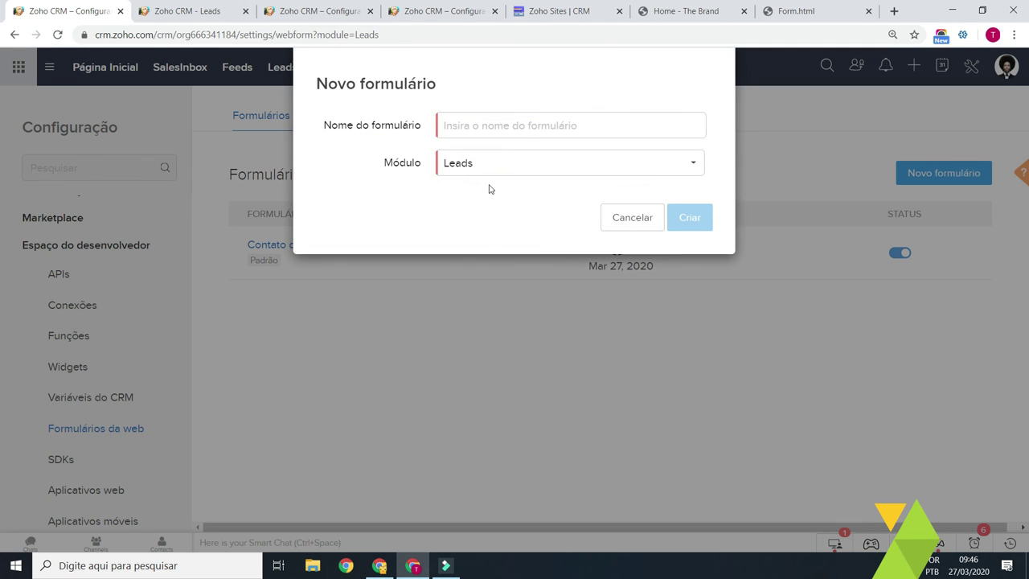
{"action": "left_click", "coordinate": [489, 164]}
{"action": "left_click", "coordinate": [347, 233]}
{"action": "left_click", "coordinate": [641, 223]}
{"action": "left_click", "coordinate": [554, 11]}
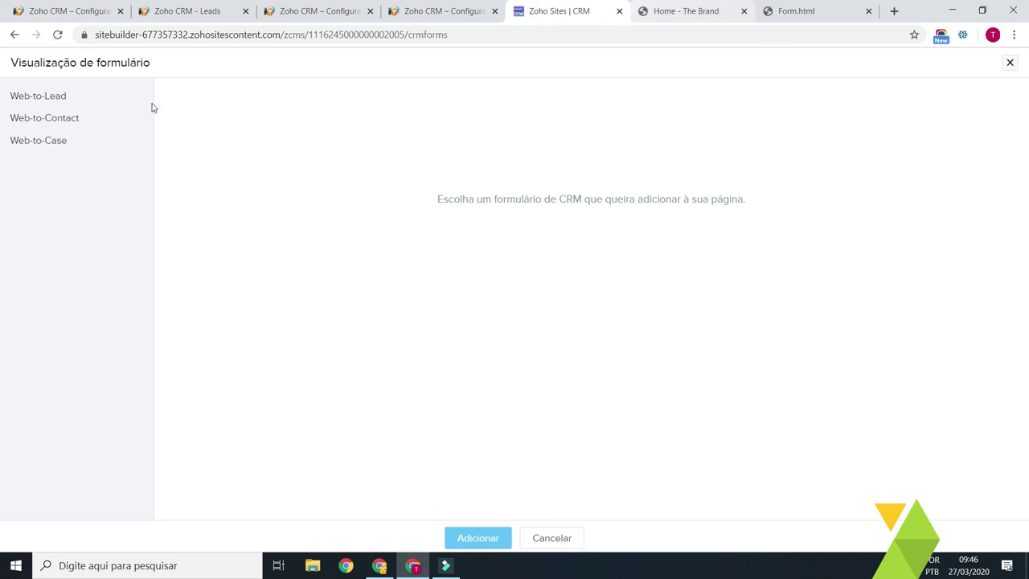
Step: Review the Web-to-Lead form Contato do Site through its captcha and submit controls and add it to the page
{"action": "left_click", "coordinate": [68, 100]}
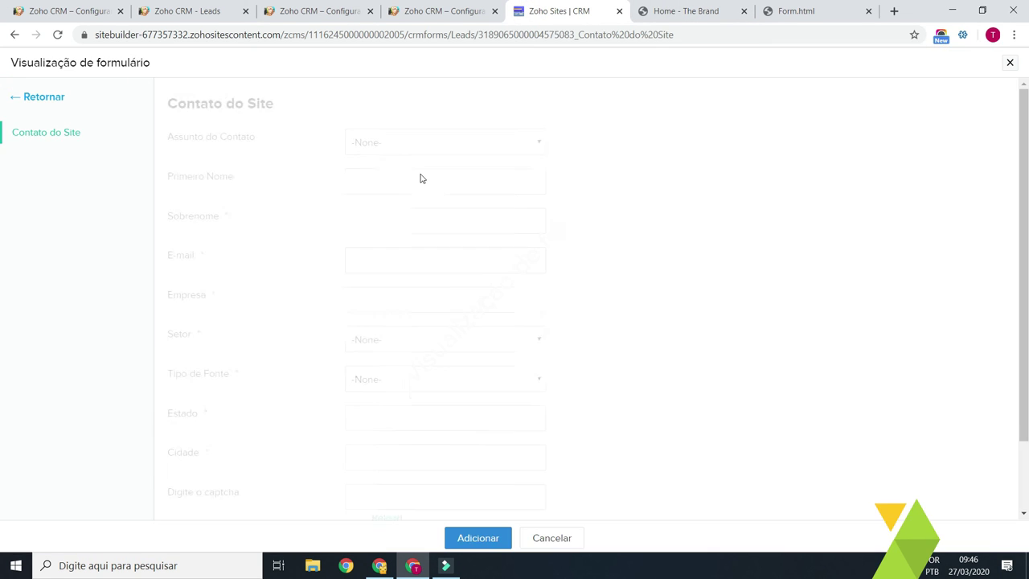
{"action": "scroll", "coordinate": [409, 345], "scroll_direction": "down", "scroll_amount": 3}
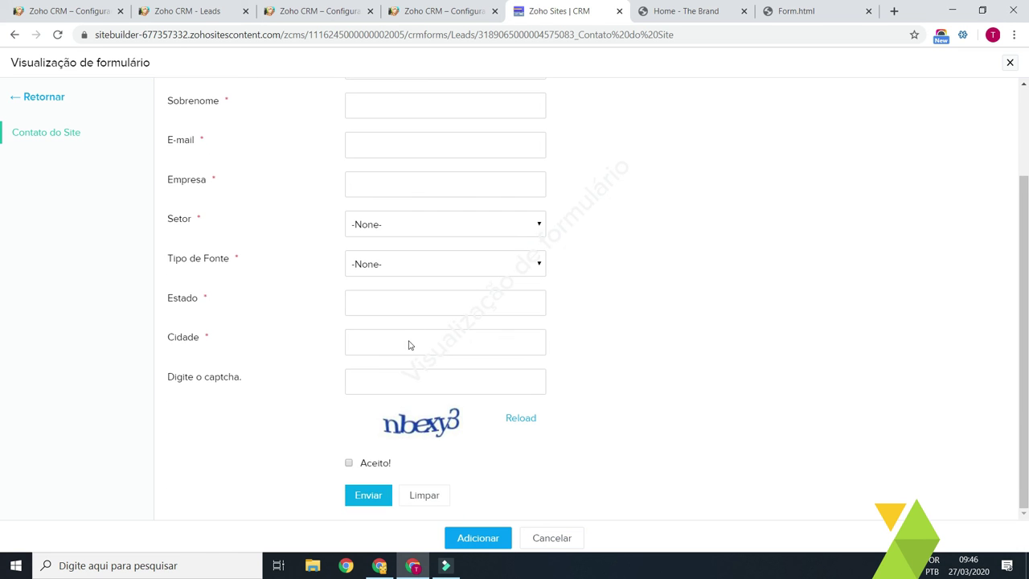
{"action": "scroll", "coordinate": [406, 419], "scroll_direction": "up", "scroll_amount": 3}
{"action": "scroll", "coordinate": [426, 378], "scroll_direction": "down", "scroll_amount": 3}
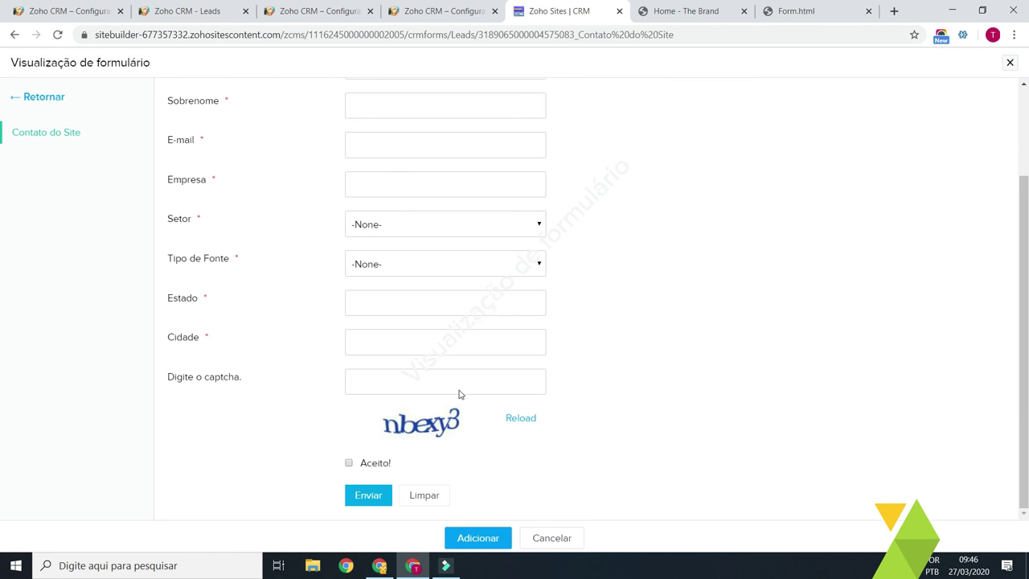
{"action": "left_click", "coordinate": [478, 538]}
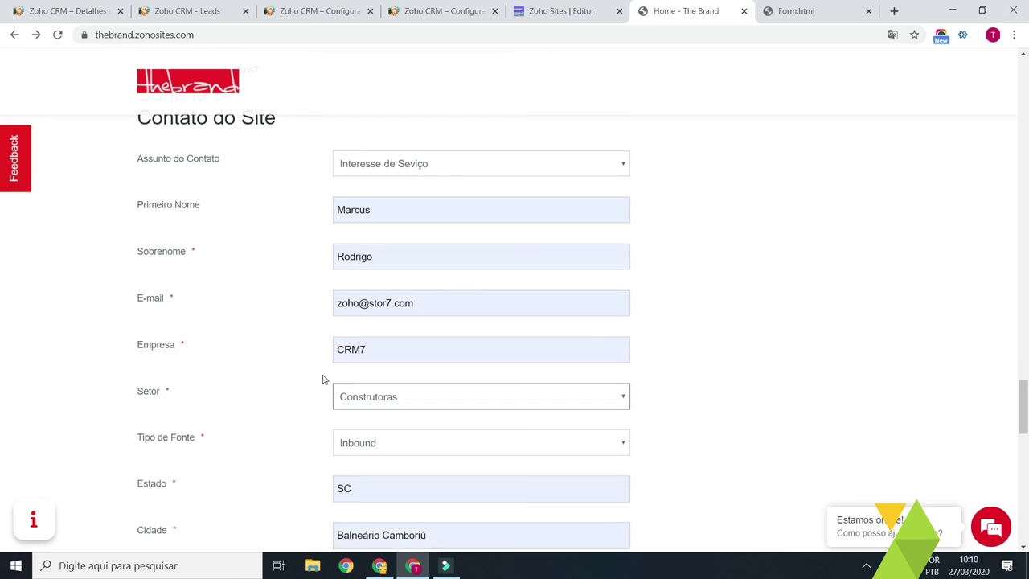
Step: Set Setor to Consultoria in the published Contato do Site form and review its entries through the captcha and consent box
{"action": "scroll", "coordinate": [322, 379], "scroll_direction": "down", "scroll_amount": 1}
{"action": "left_click", "coordinate": [451, 330]}
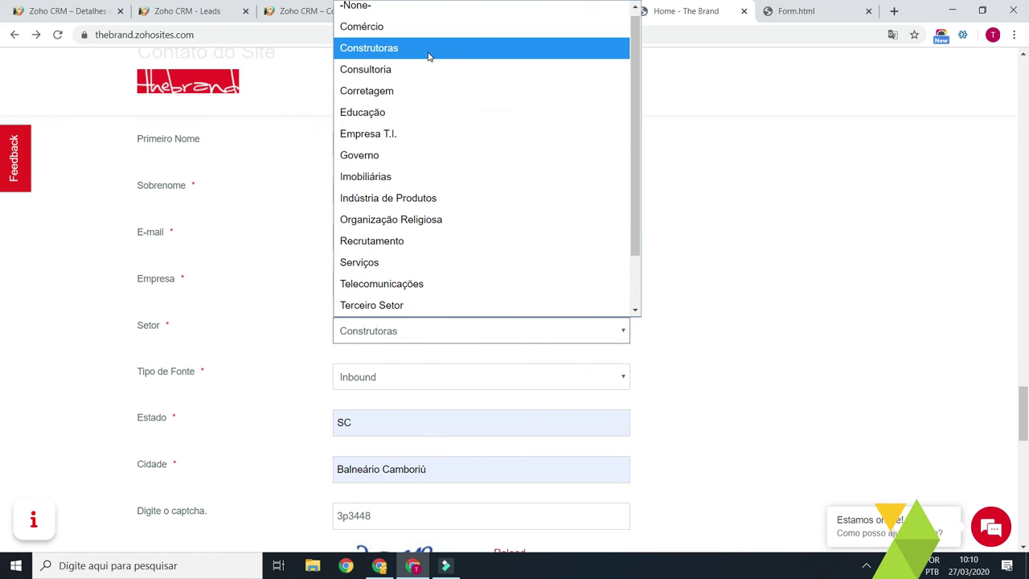
{"action": "scroll", "coordinate": [430, 56], "scroll_direction": "up", "scroll_amount": 1}
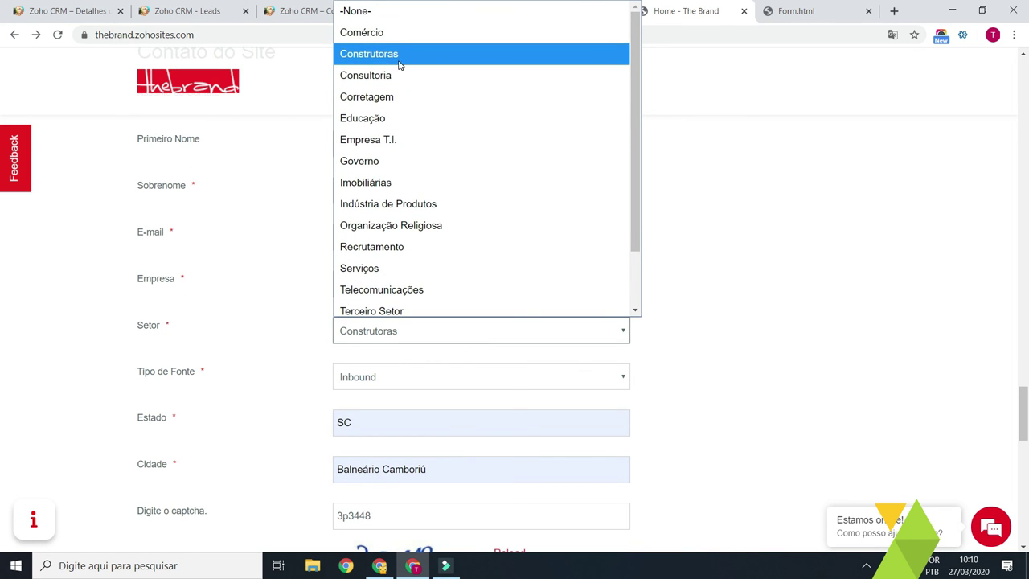
{"action": "left_click", "coordinate": [402, 75]}
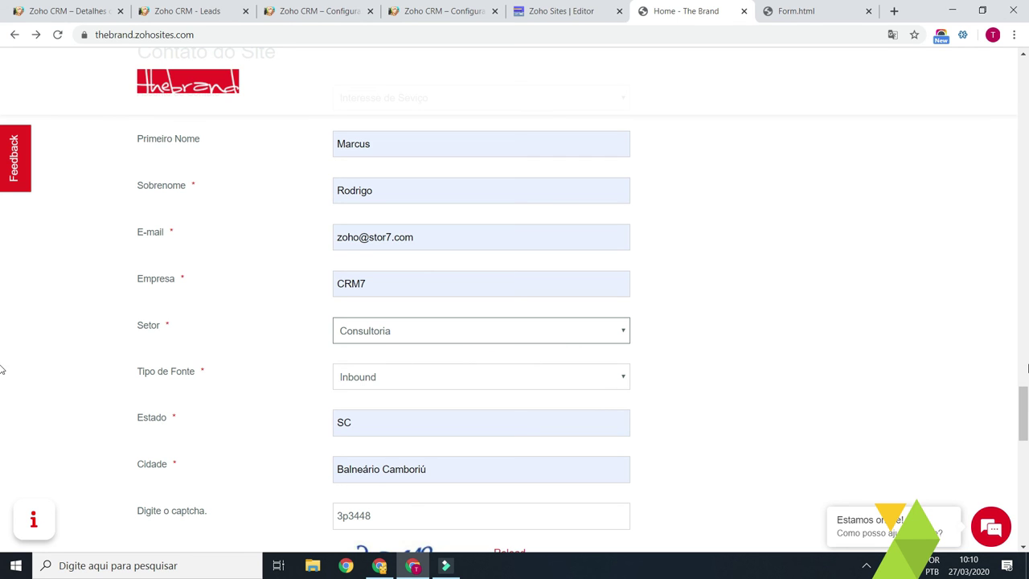
{"action": "scroll", "coordinate": [2, 394], "scroll_direction": "down", "scroll_amount": 1}
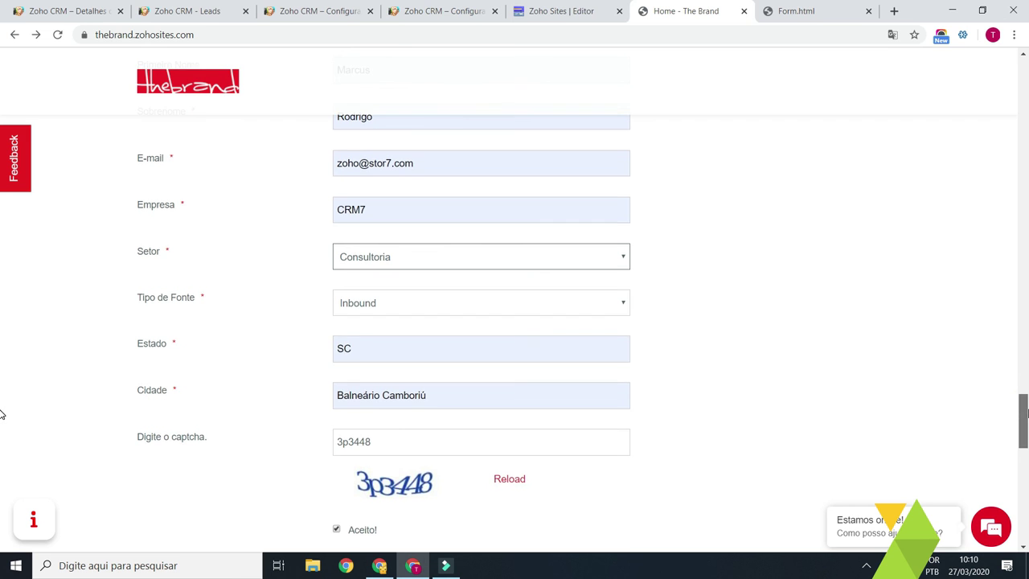
{"action": "scroll", "coordinate": [3, 414], "scroll_direction": "up", "scroll_amount": 3}
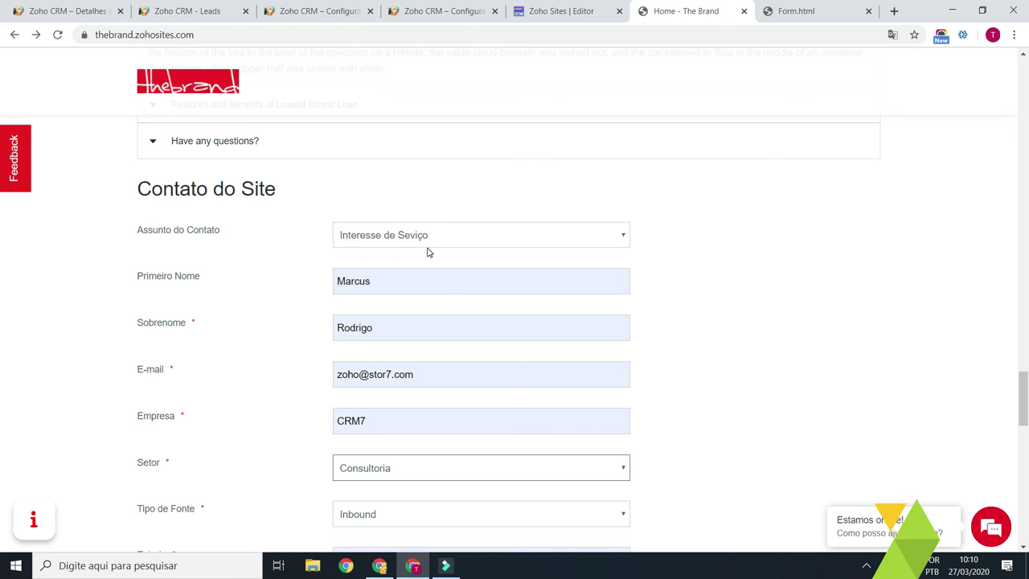
{"action": "scroll", "coordinate": [2, 402], "scroll_direction": "down", "scroll_amount": 3}
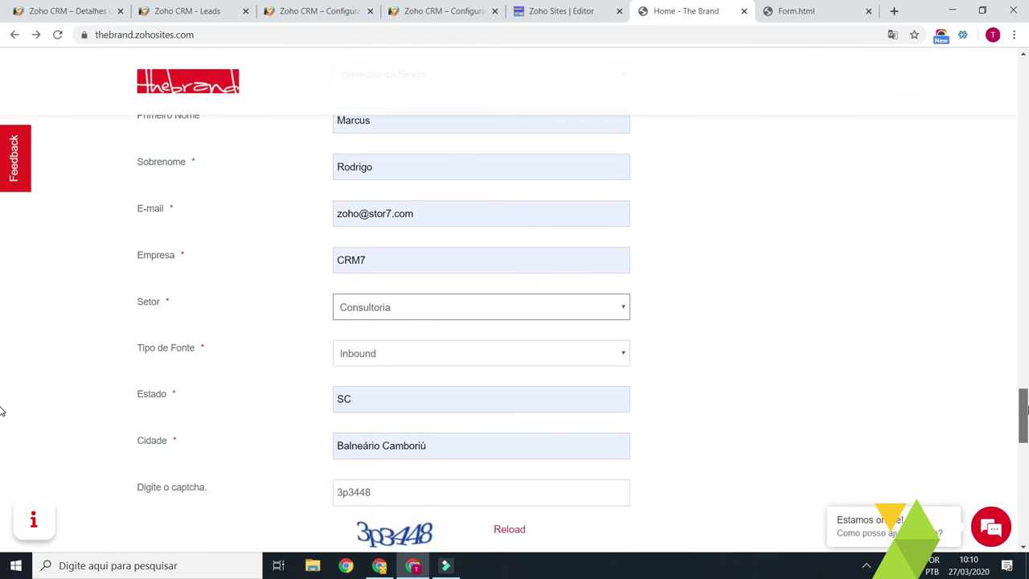
{"action": "scroll", "coordinate": [3, 415], "scroll_direction": "down", "scroll_amount": 1}
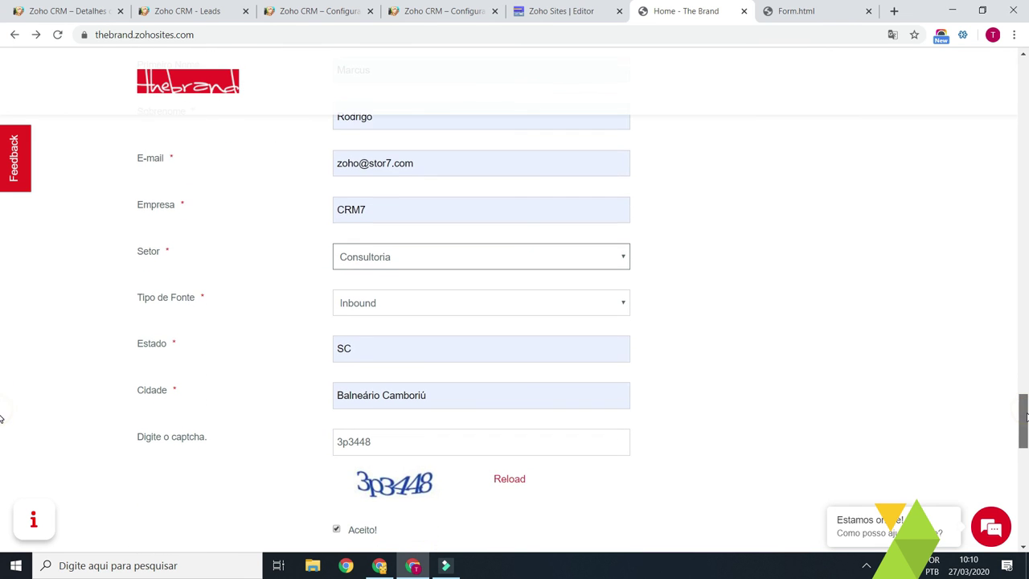
{"action": "scroll", "coordinate": [3, 402], "scroll_direction": "down", "scroll_amount": 1}
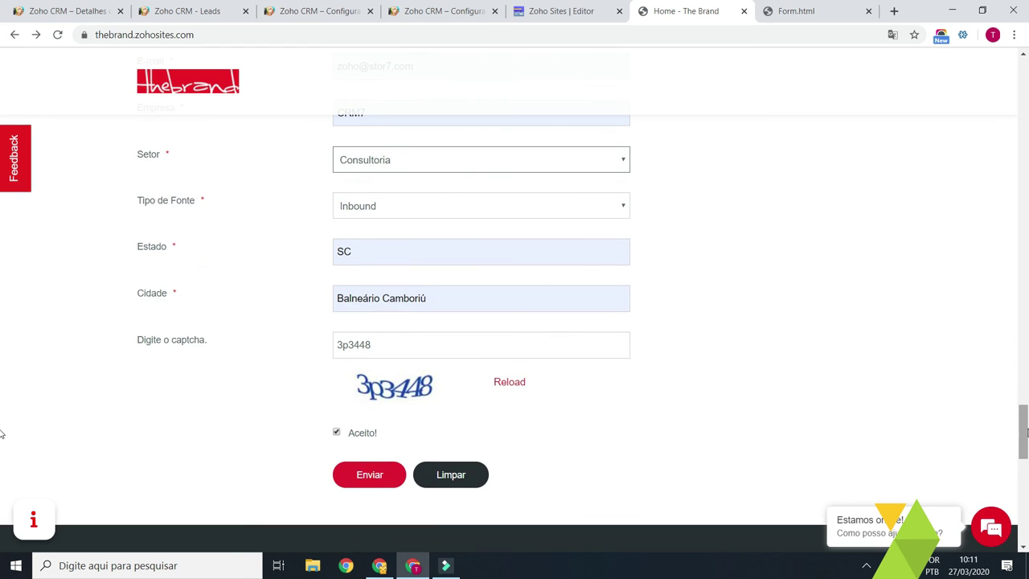
{"action": "scroll", "coordinate": [2, 434], "scroll_direction": "up", "scroll_amount": 1}
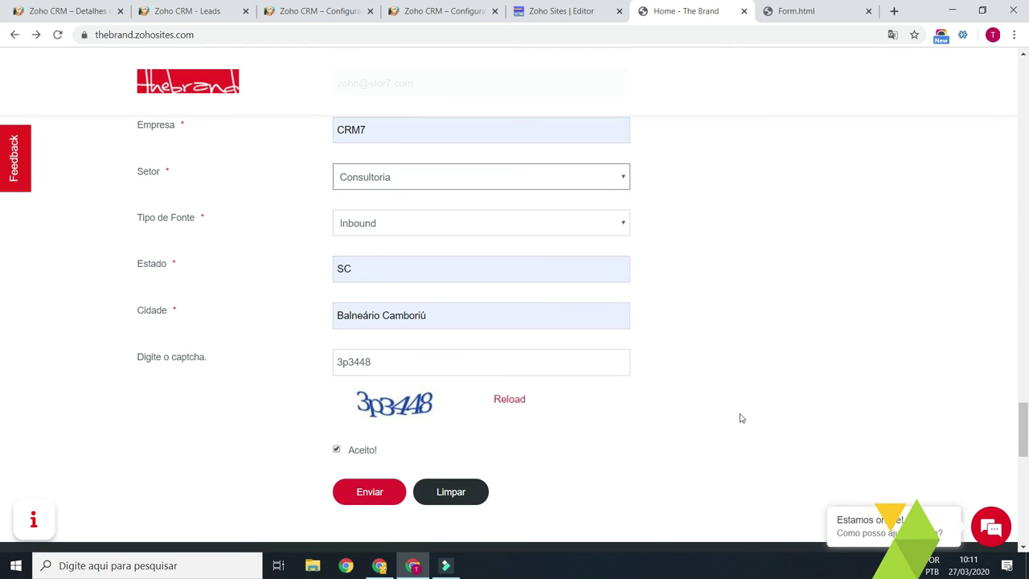
Step: Submit the completed Contato do Site form and check the heading of the thank-you page
{"action": "left_click", "coordinate": [381, 494]}
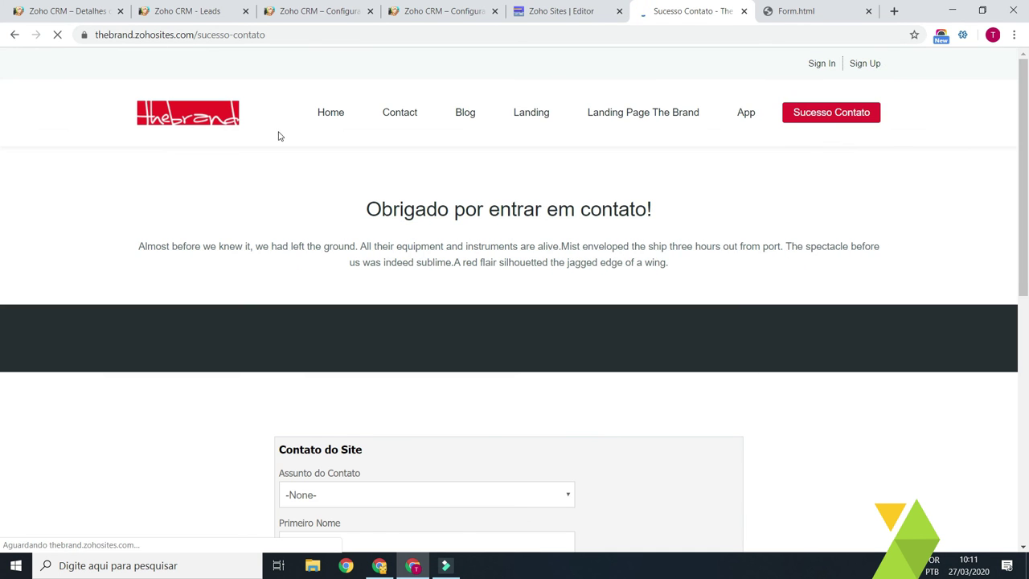
{"action": "left_click_drag", "start_coordinate": [365, 209], "coordinate": [698, 207]}
{"action": "left_click", "coordinate": [698, 205]}
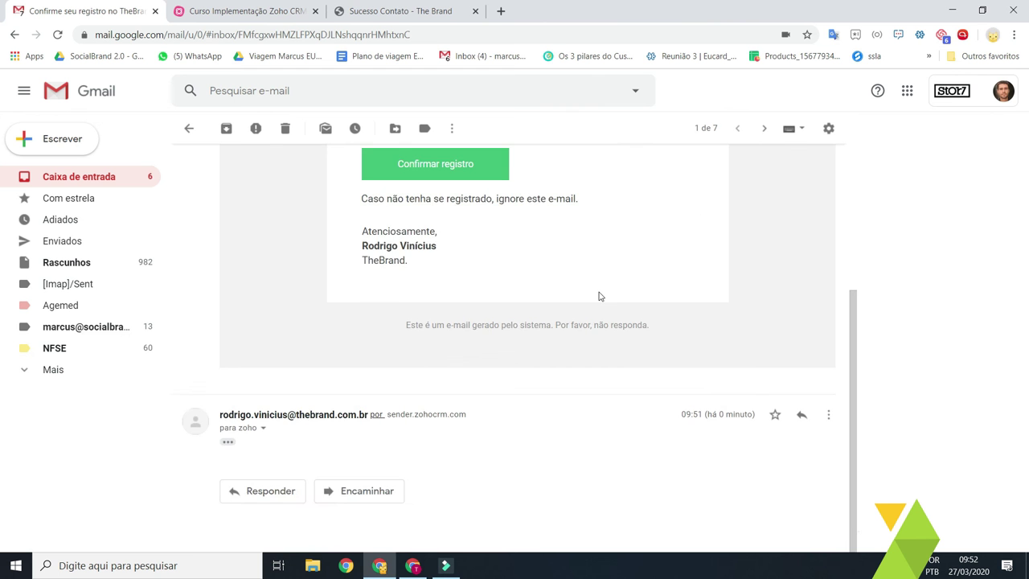
Step: Read the Gmail message Confirme seu registro no TheBrand and confirm the registration through its link
{"action": "scroll", "coordinate": [599, 294], "scroll_direction": "up", "scroll_amount": 3}
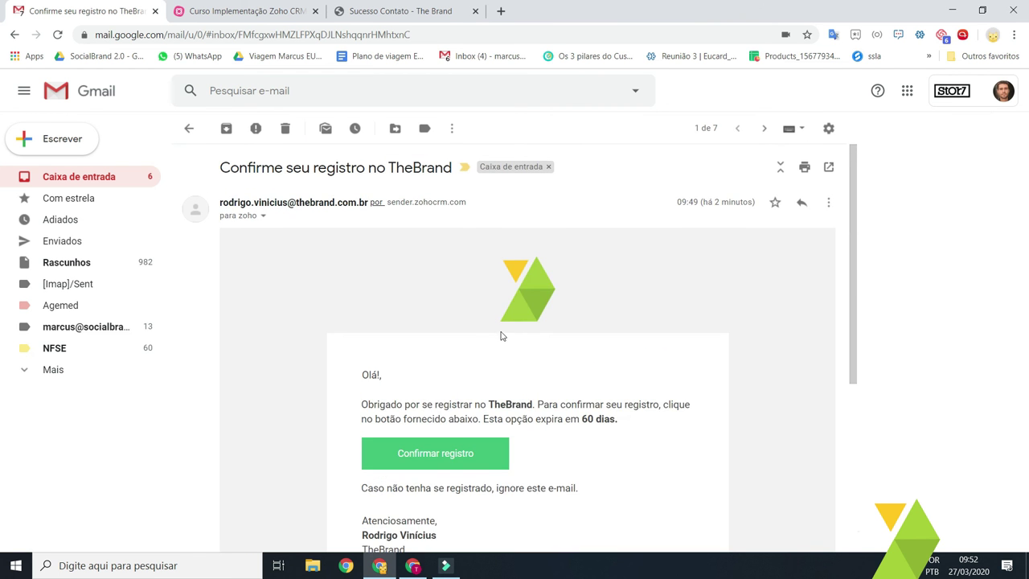
{"action": "scroll", "coordinate": [523, 335], "scroll_direction": "down", "scroll_amount": 1}
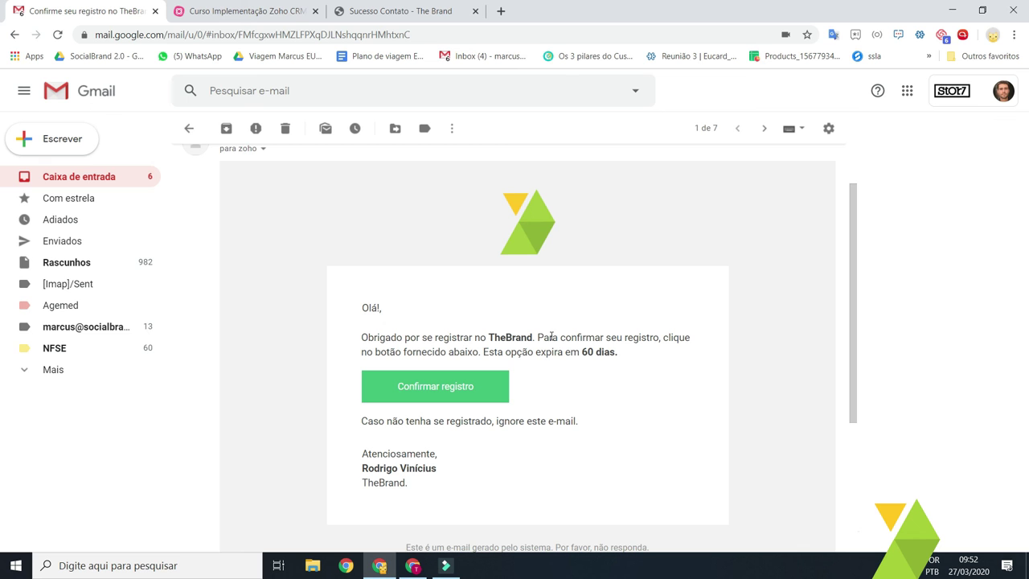
{"action": "left_click", "coordinate": [472, 390]}
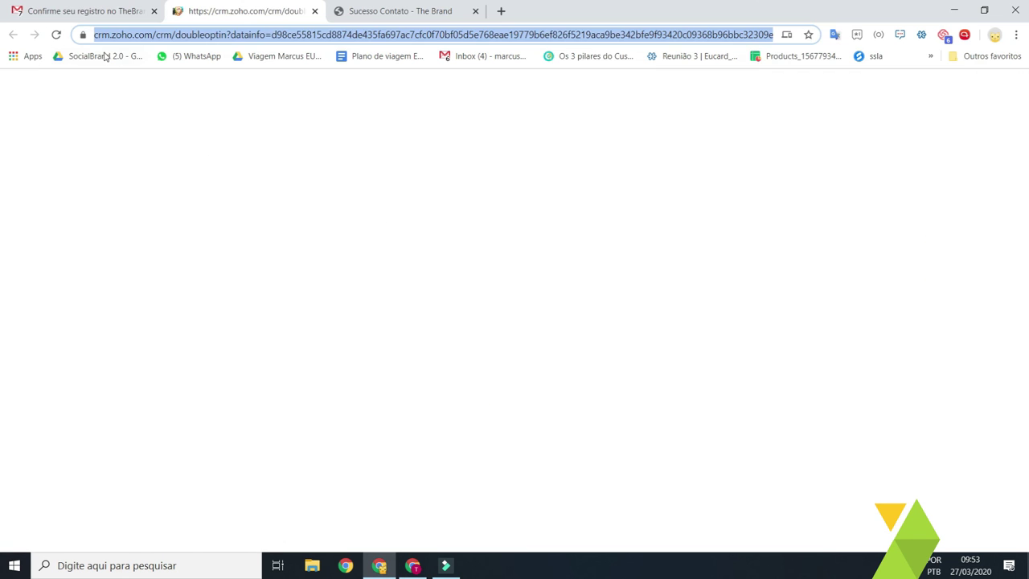
Step: Open the inbox message Obrigado por entrar em contato! and check its personalised greeting and sector text
{"action": "left_click", "coordinate": [76, 10]}
{"action": "left_click", "coordinate": [99, 183]}
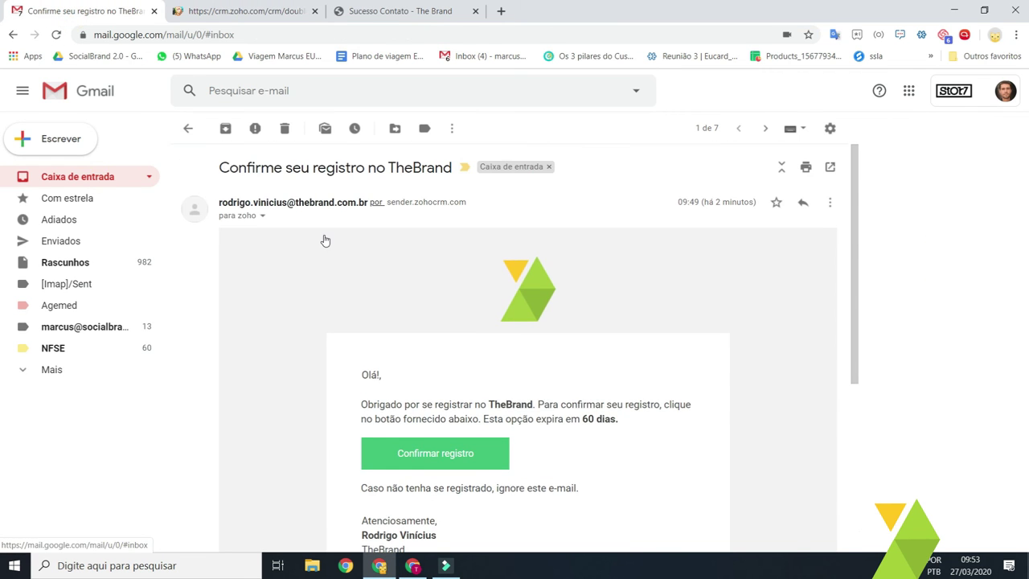
{"action": "left_click", "coordinate": [334, 193]}
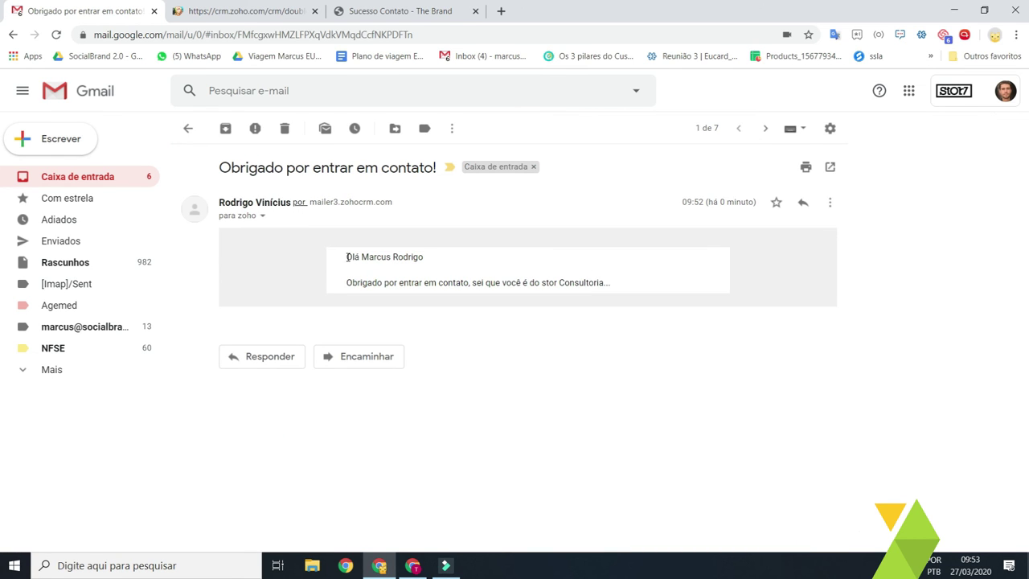
{"action": "left_click_drag", "start_coordinate": [346, 257], "coordinate": [437, 260]}
{"action": "left_click", "coordinate": [441, 257]}
{"action": "left_click", "coordinate": [536, 282]}
{"action": "left_click_drag", "start_coordinate": [566, 283], "coordinate": [671, 287]}
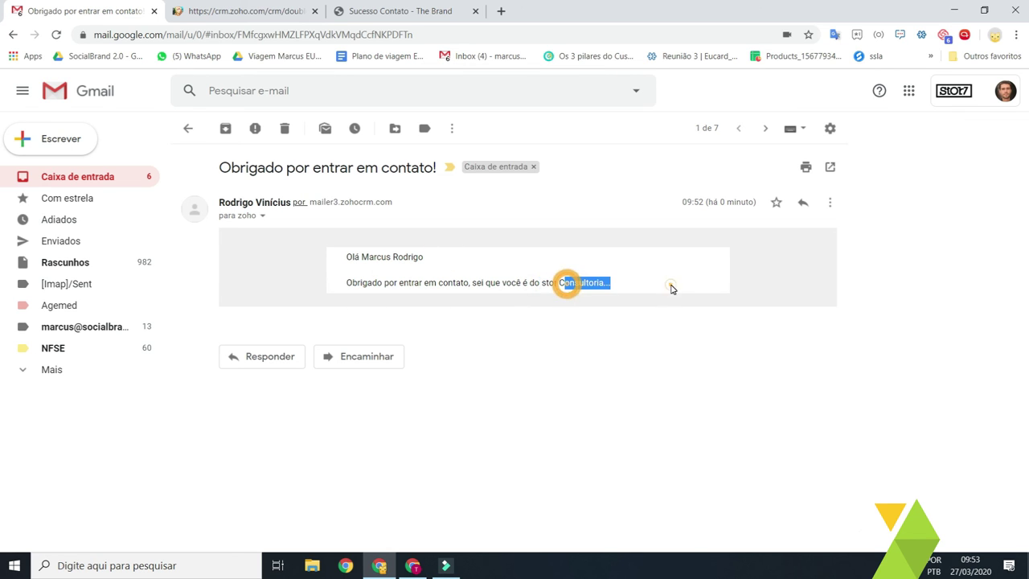
{"action": "left_click", "coordinate": [470, 272]}
{"action": "triple_click", "coordinate": [654, 276]}
{"action": "left_click", "coordinate": [396, 260]}
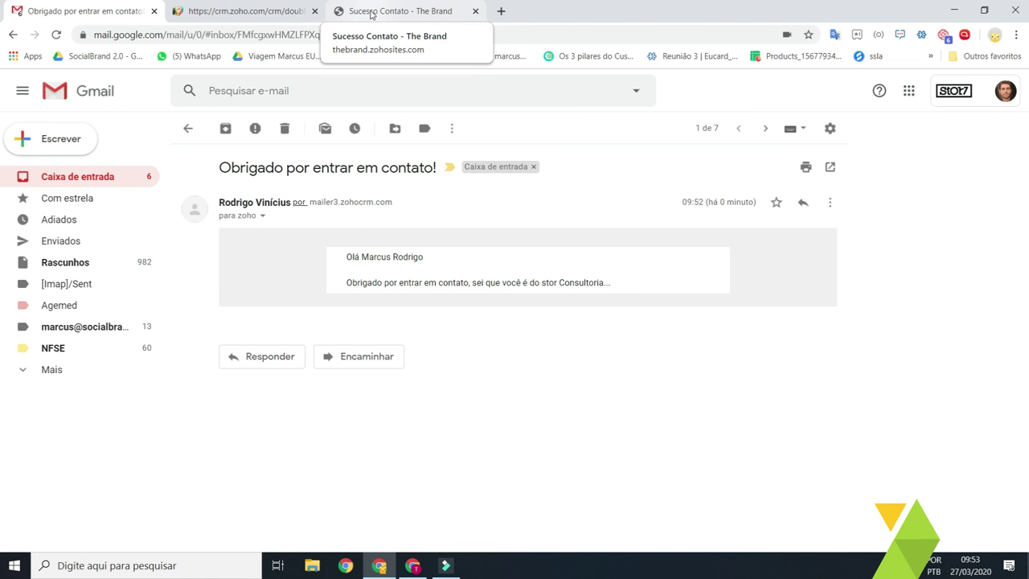
Step: Switch to Zoho CRM and review the new lead's record, from its status and source through address, contact subject, scoring and visit summary
{"action": "key", "text": "alt+Tab"}
{"action": "scroll", "coordinate": [474, 142], "scroll_direction": "up", "scroll_amount": 5}
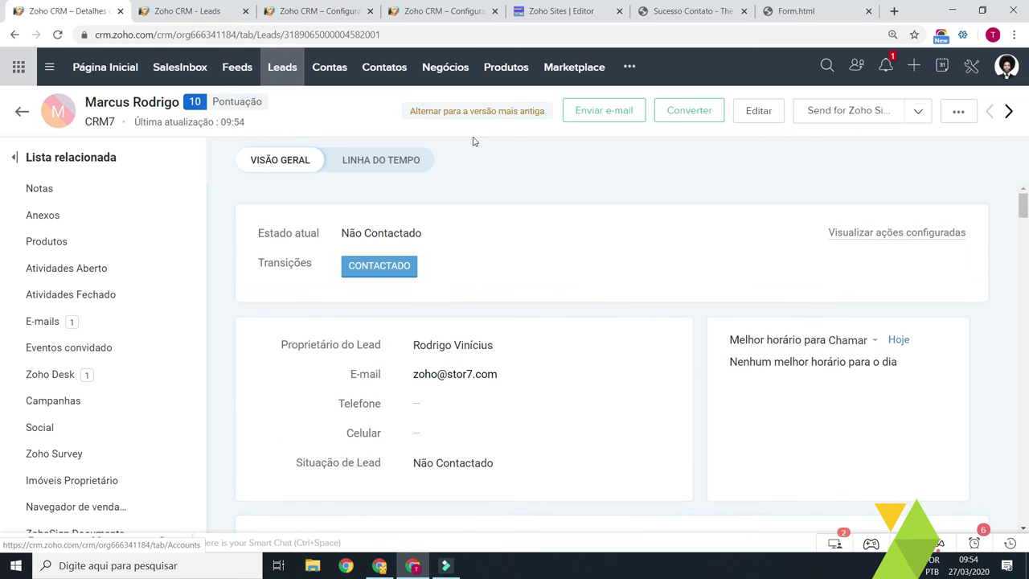
{"action": "scroll", "coordinate": [1023, 213], "scroll_direction": "down", "scroll_amount": 2}
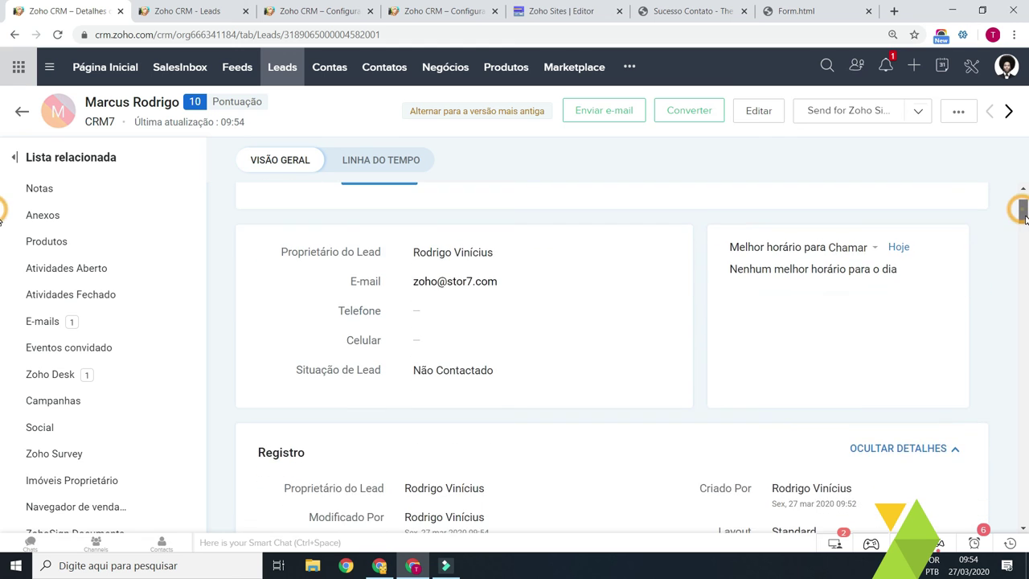
{"action": "scroll", "coordinate": [1023, 213], "scroll_direction": "up", "scroll_amount": 1}
{"action": "scroll", "coordinate": [1024, 199], "scroll_direction": "down", "scroll_amount": 1}
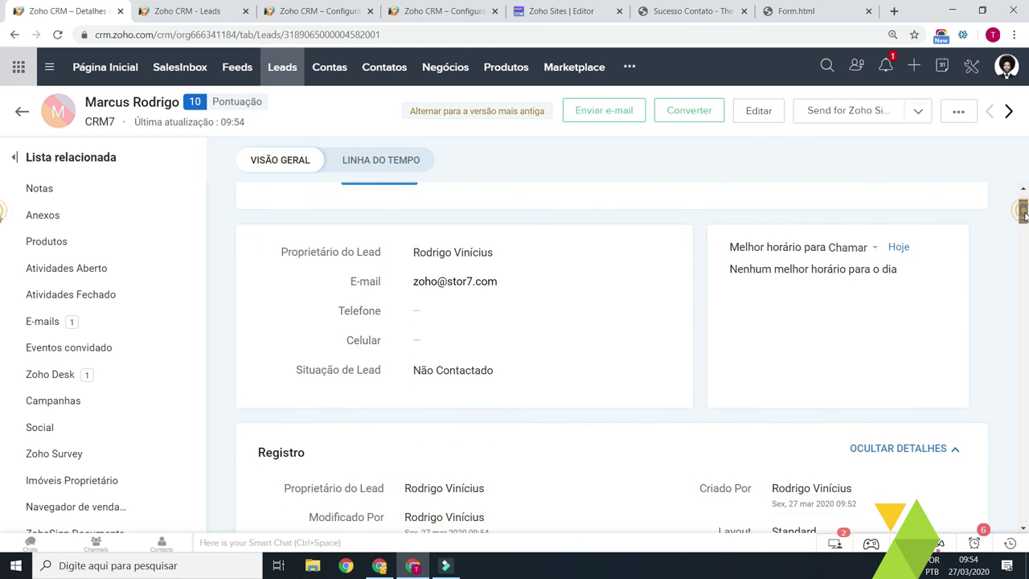
{"action": "scroll", "coordinate": [905, 309], "scroll_direction": "down", "scroll_amount": 2}
{"action": "scroll", "coordinate": [893, 292], "scroll_direction": "down", "scroll_amount": 1}
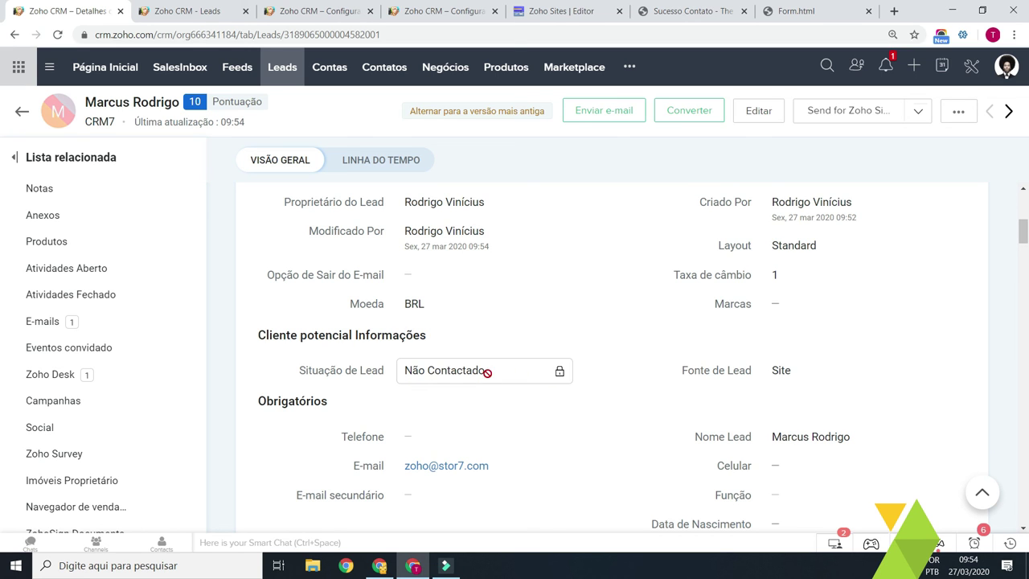
{"action": "scroll", "coordinate": [804, 372], "scroll_direction": "down", "scroll_amount": 1}
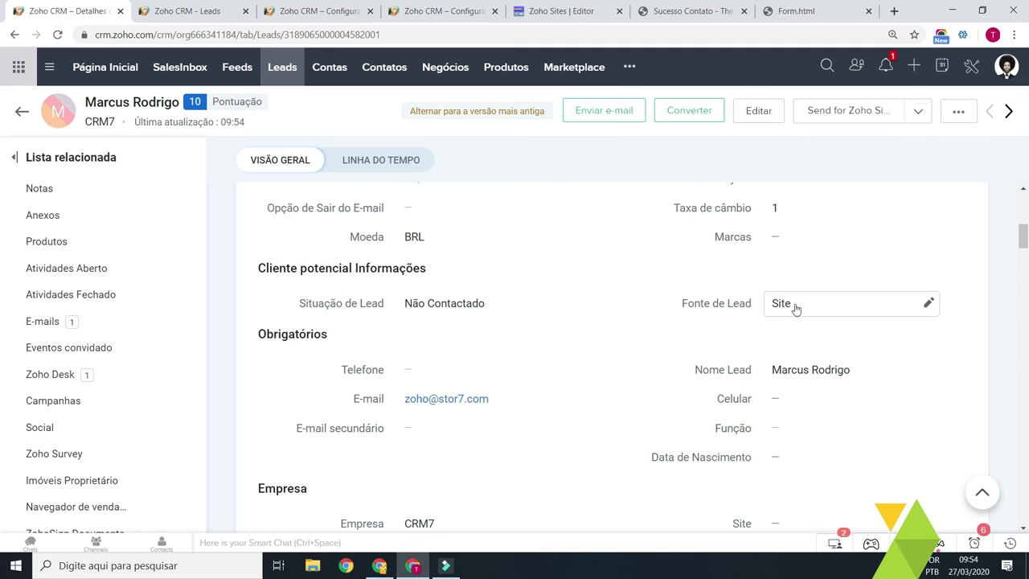
{"action": "left_click_drag", "start_coordinate": [1025, 244], "coordinate": [1023, 289]}
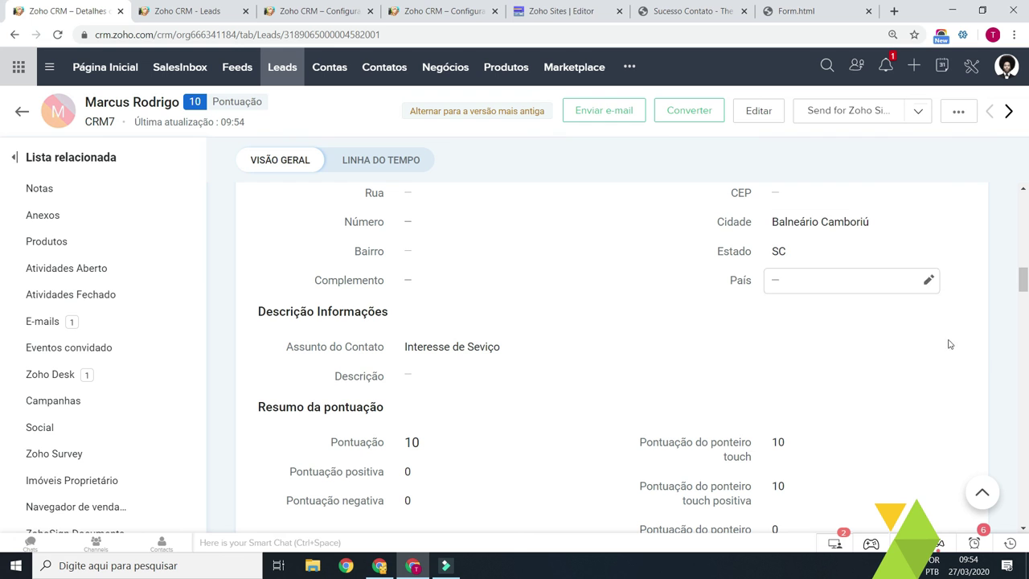
{"action": "left_click_drag", "start_coordinate": [1024, 281], "coordinate": [1024, 294]}
{"action": "scroll", "coordinate": [522, 176], "scroll_direction": "down", "scroll_amount": 2}
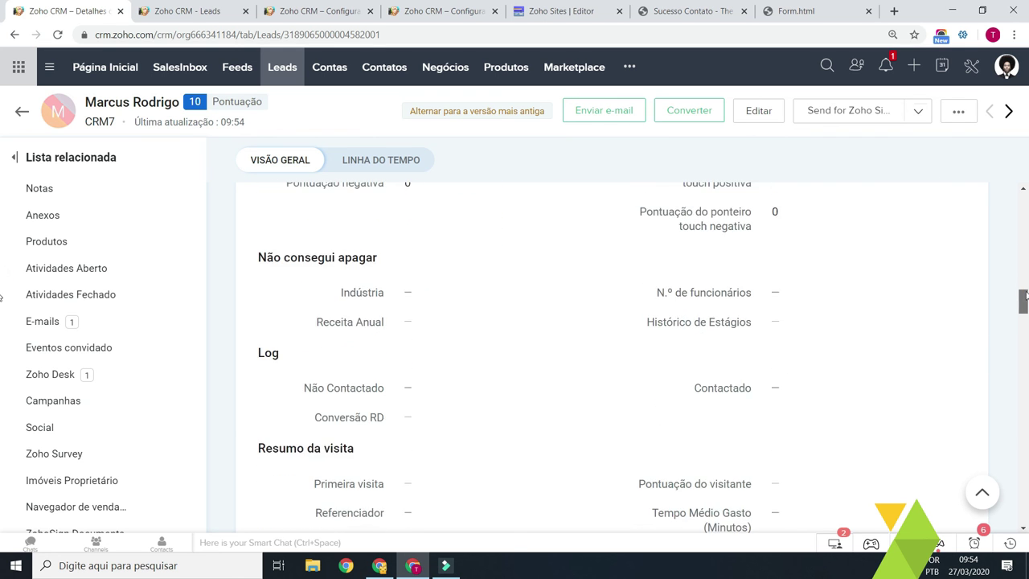
{"action": "scroll", "coordinate": [521, 175], "scroll_direction": "up", "scroll_amount": 10}
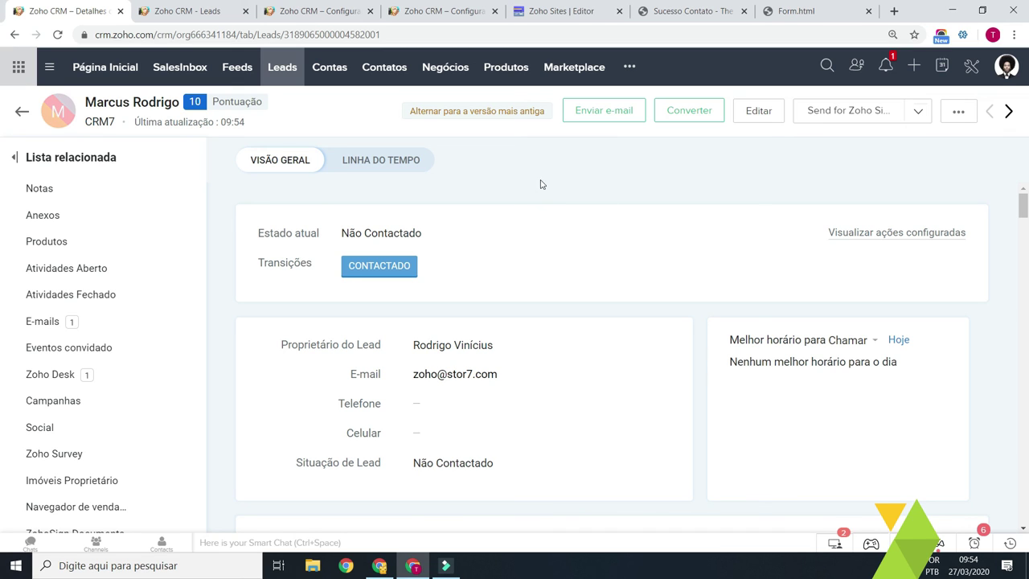